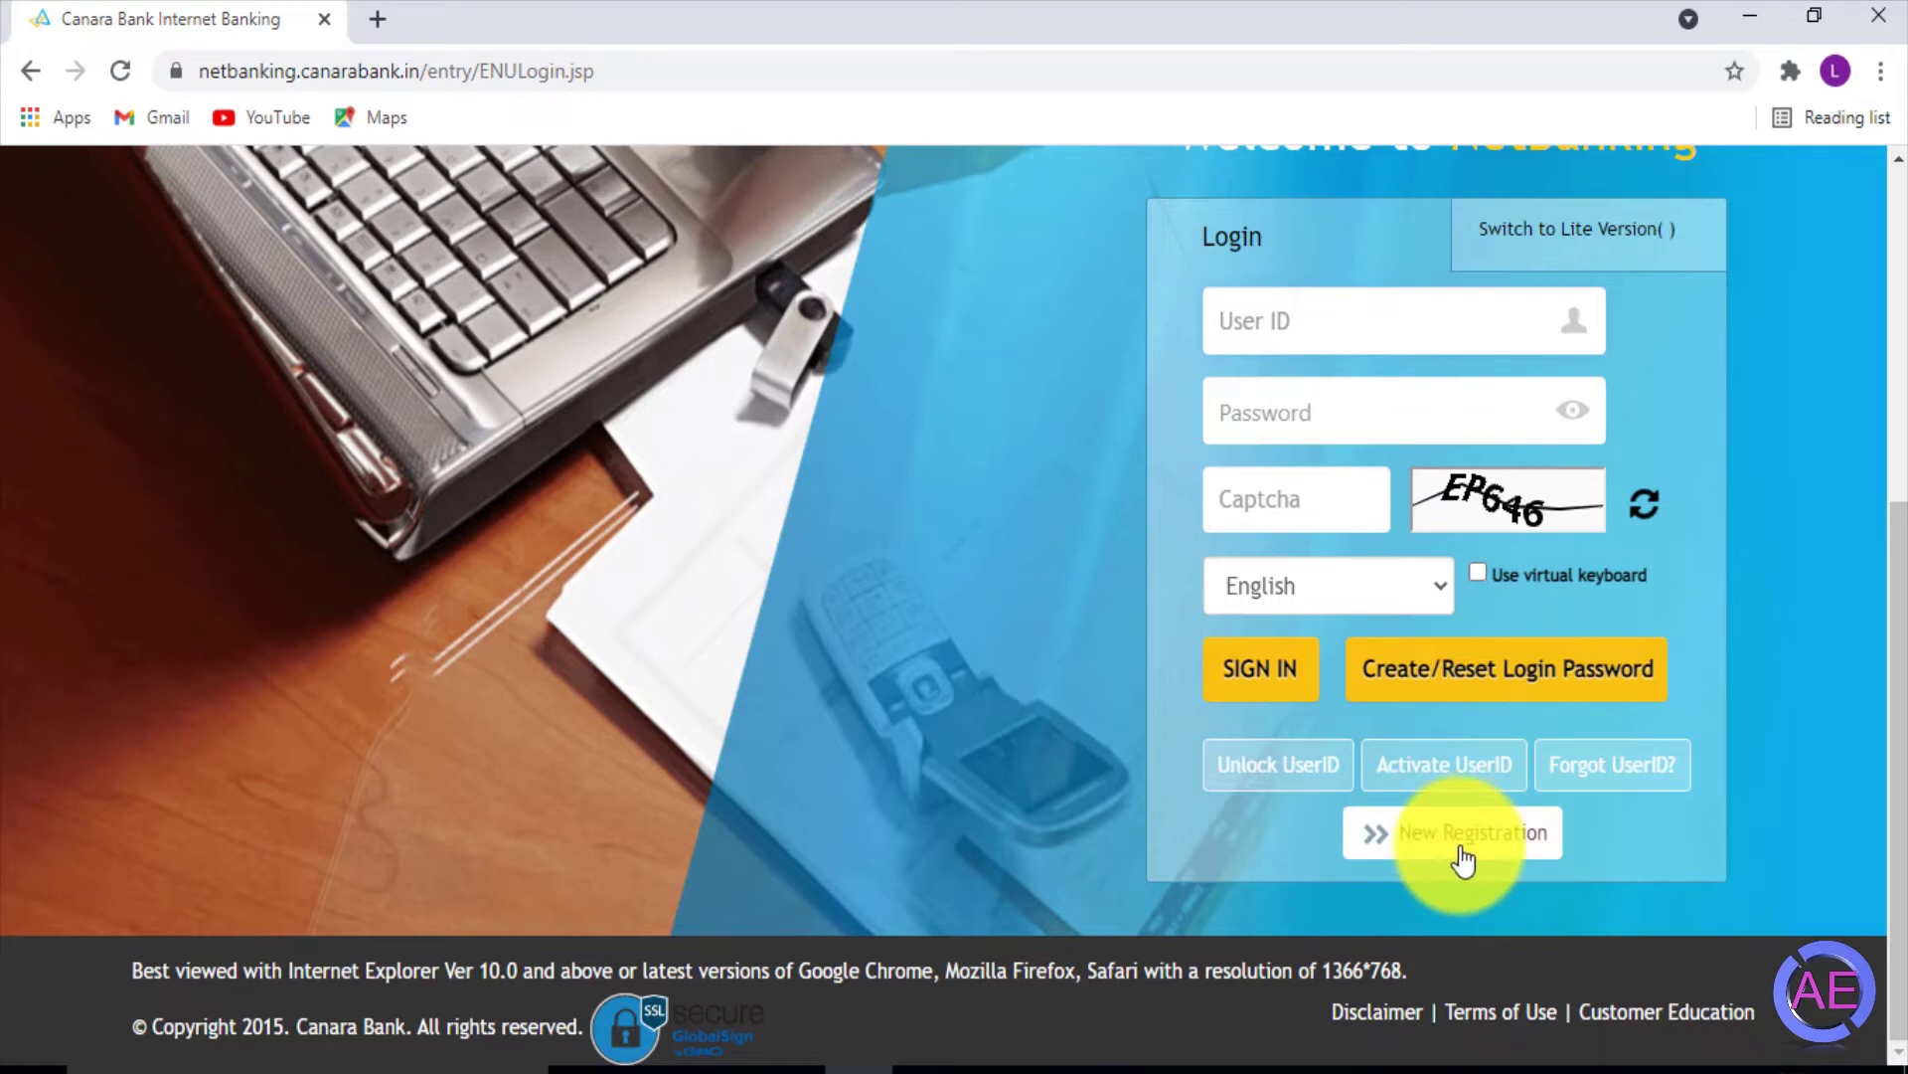
Begin a new net banking registration and agree to the terms to reach the registration form.
left_click(1452, 857)
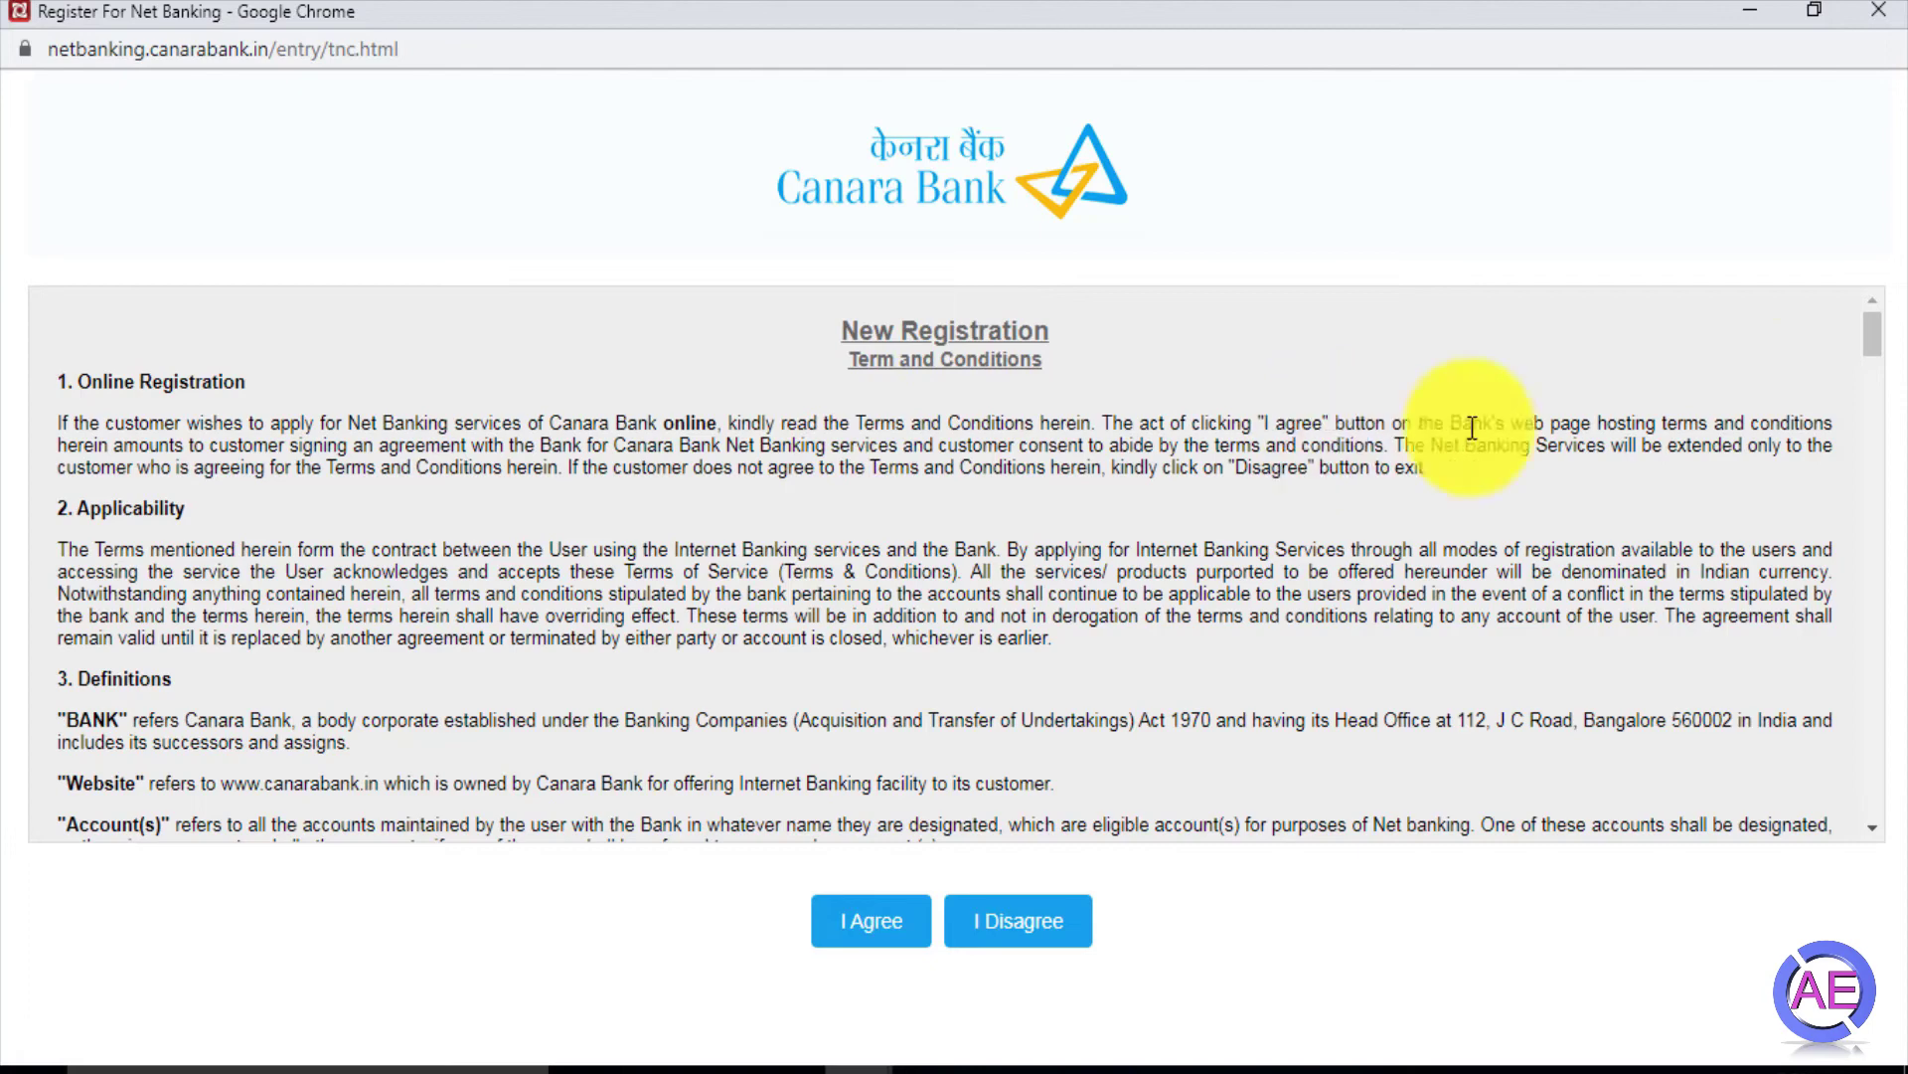
left_click_drag(1881, 346, 1876, 403)
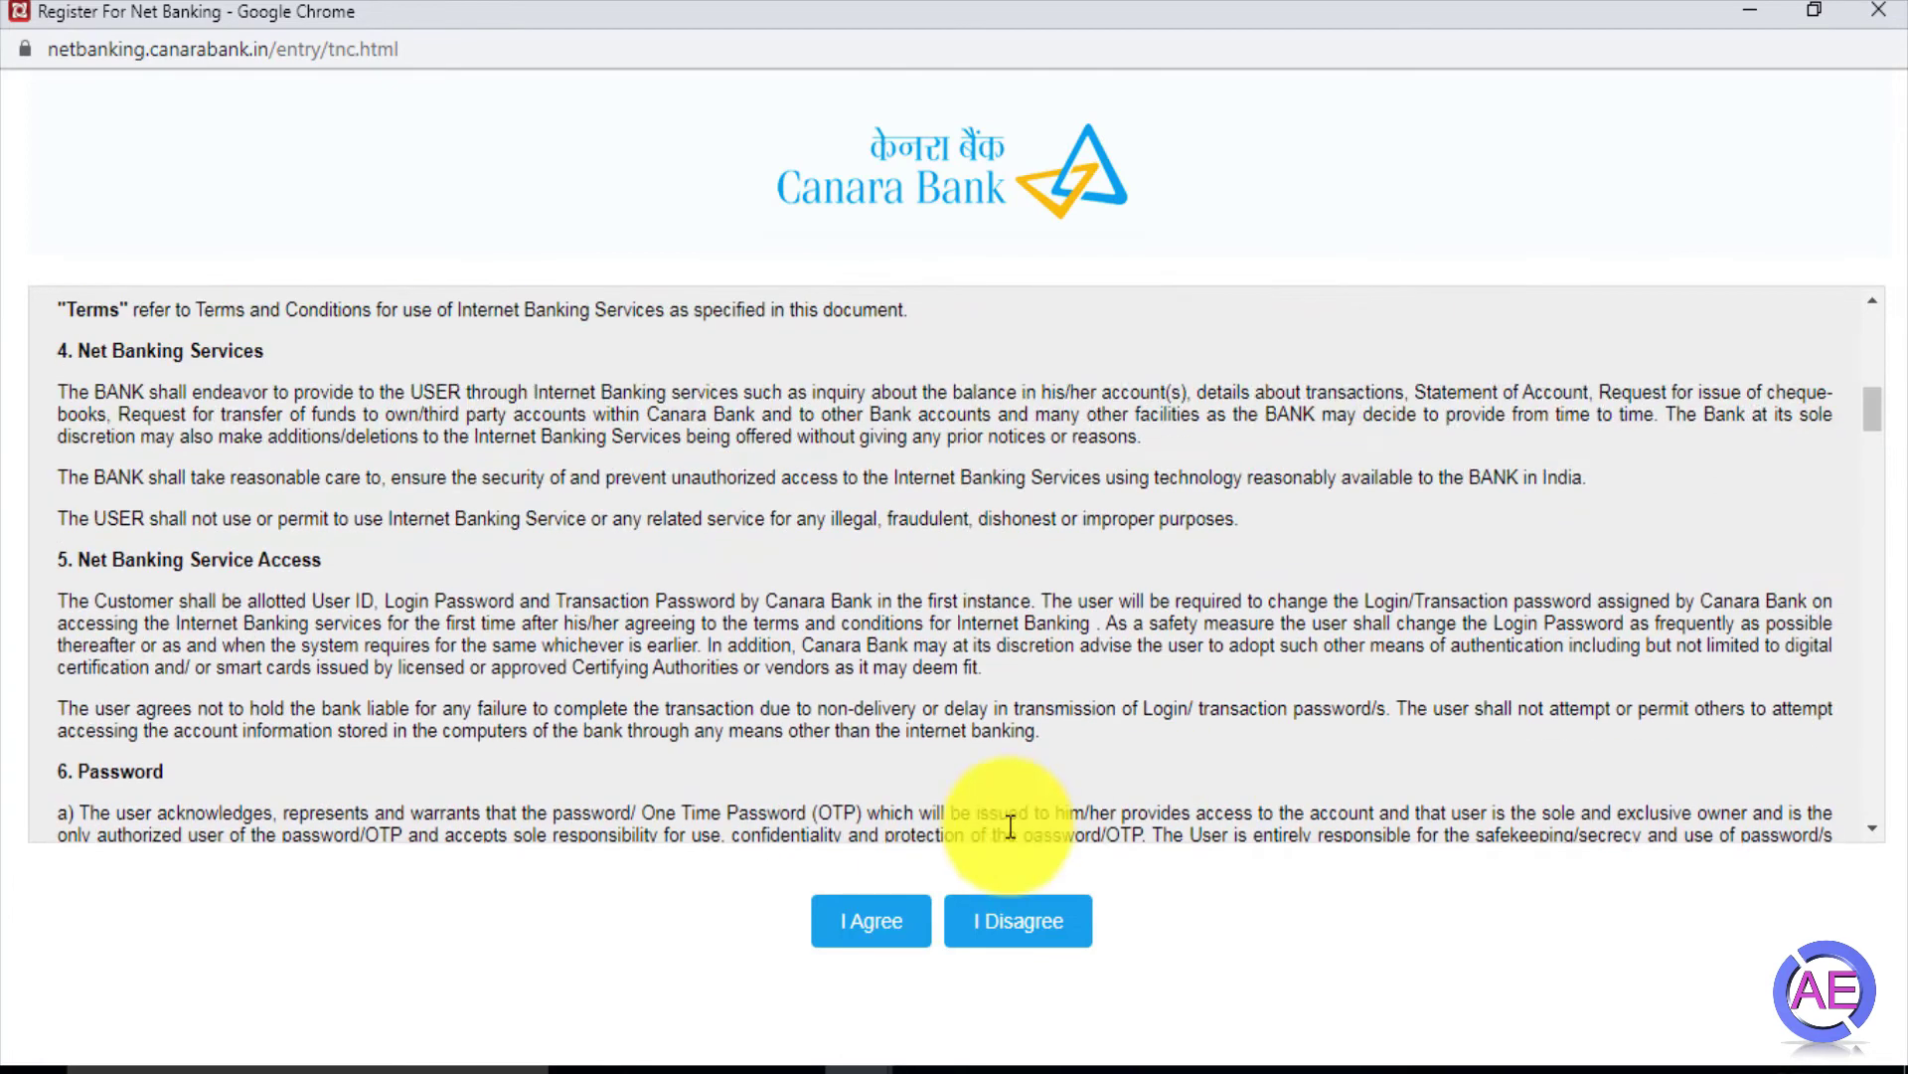
left_click(870, 930)
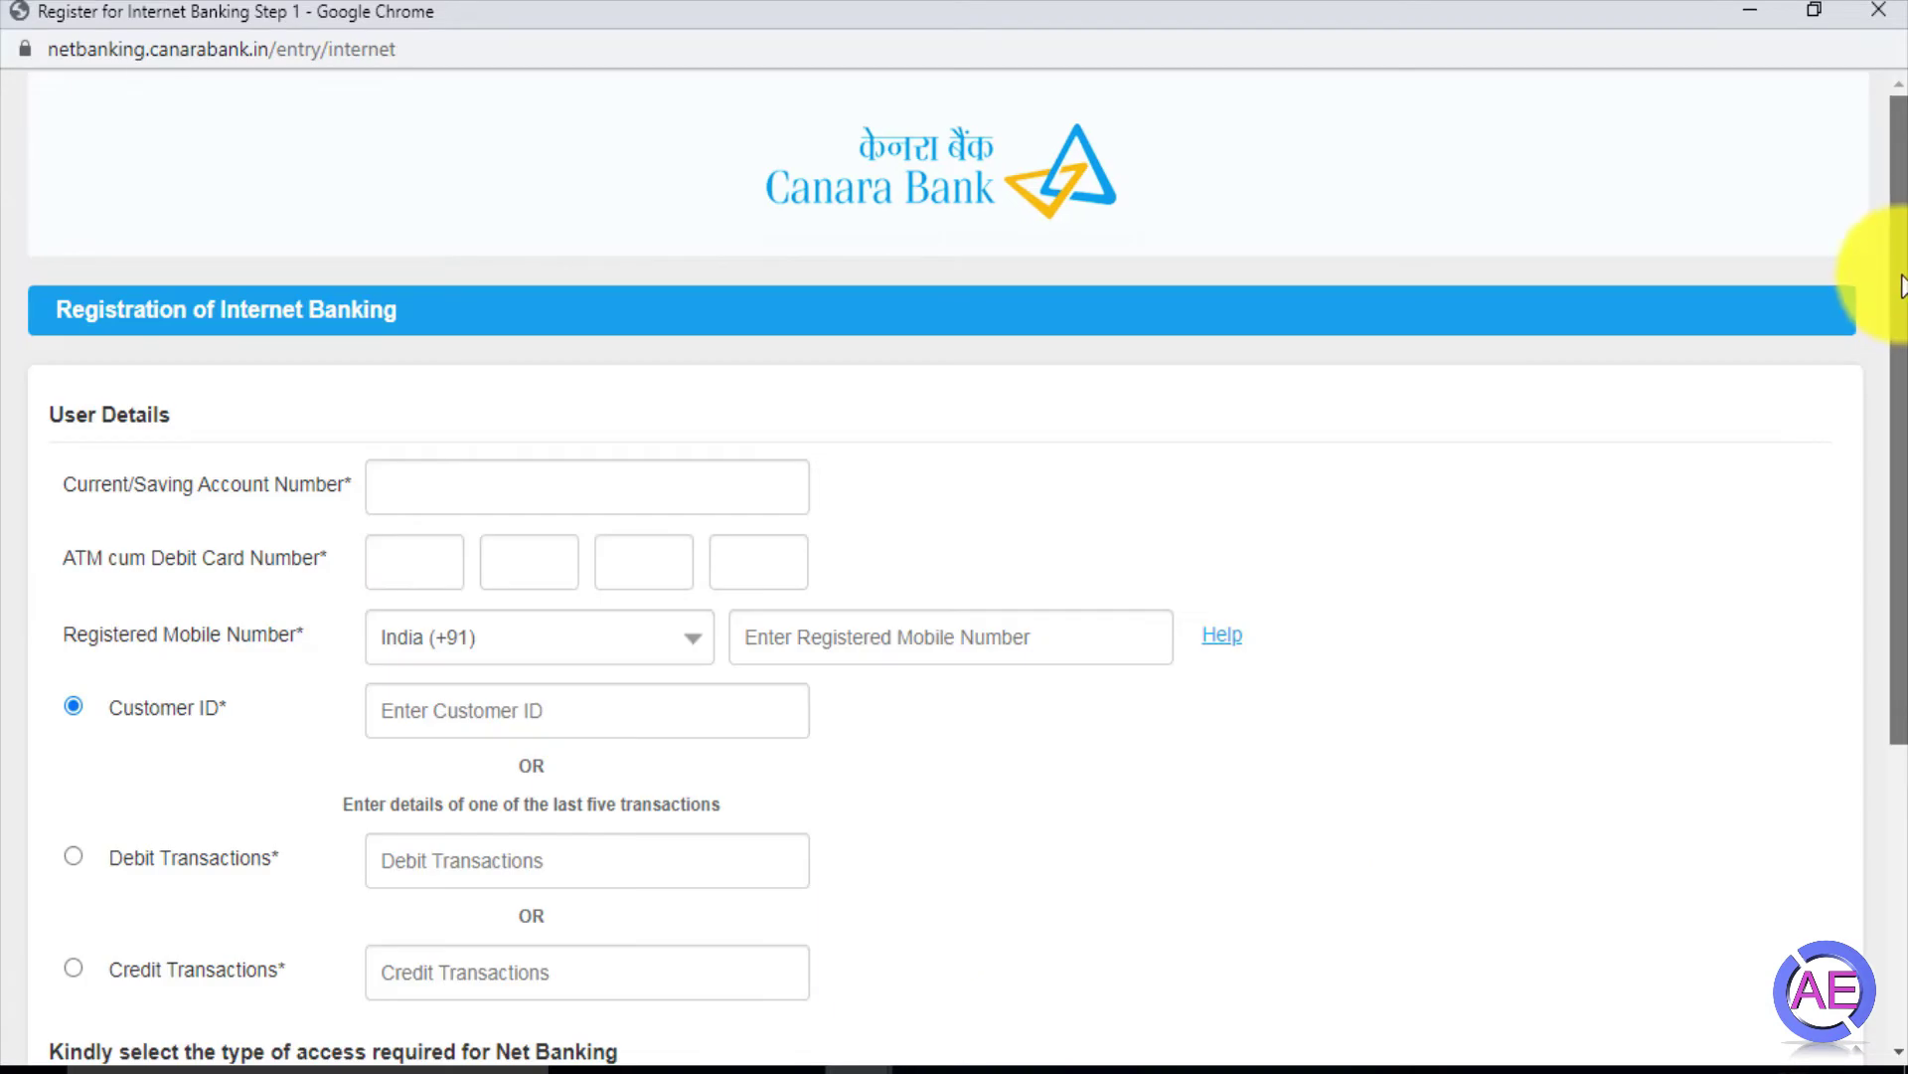
mouse_move(1894, 281)
left_mouse_down()
mouse_move(1900, 331)
mouse_move(1887, 247)
left_mouse_up()
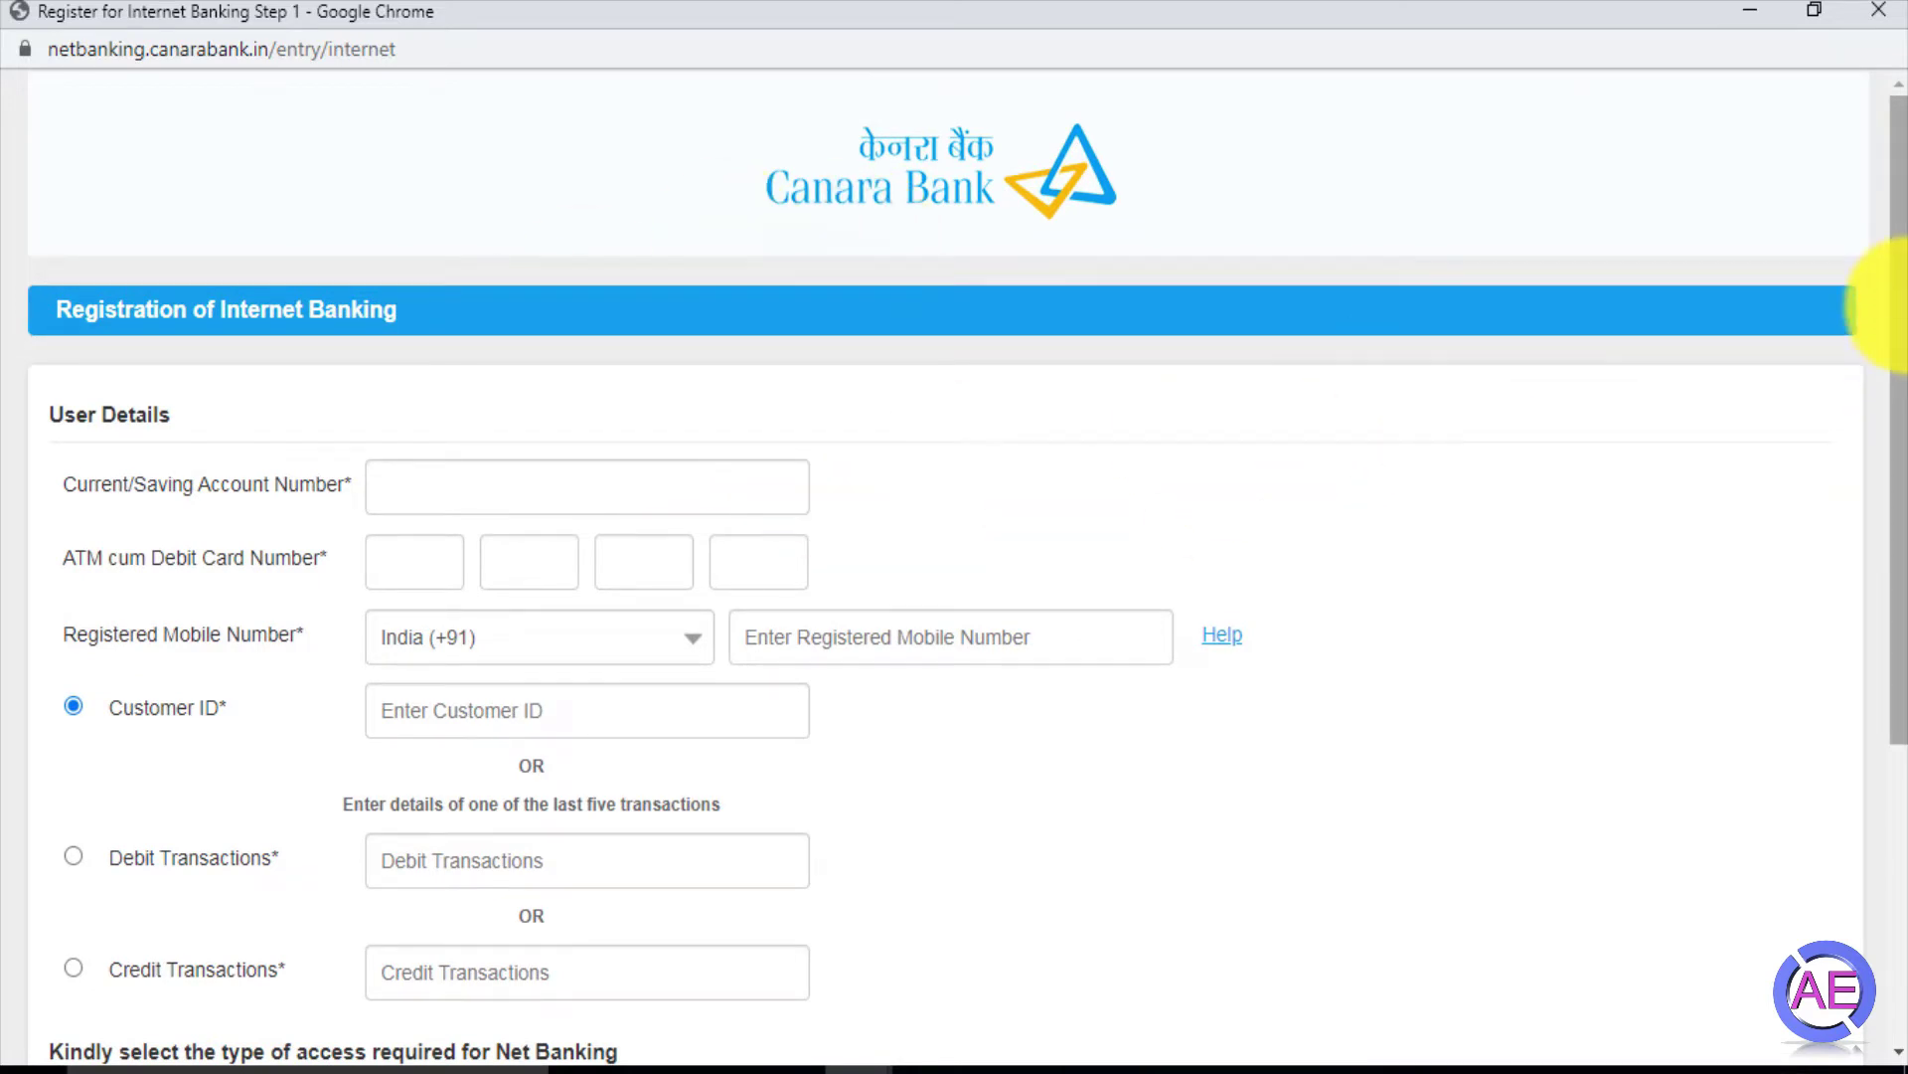
Enter the account number, debit card number and registered mobile number in User Details.
left_click_drag(1888, 298, 1888, 459)
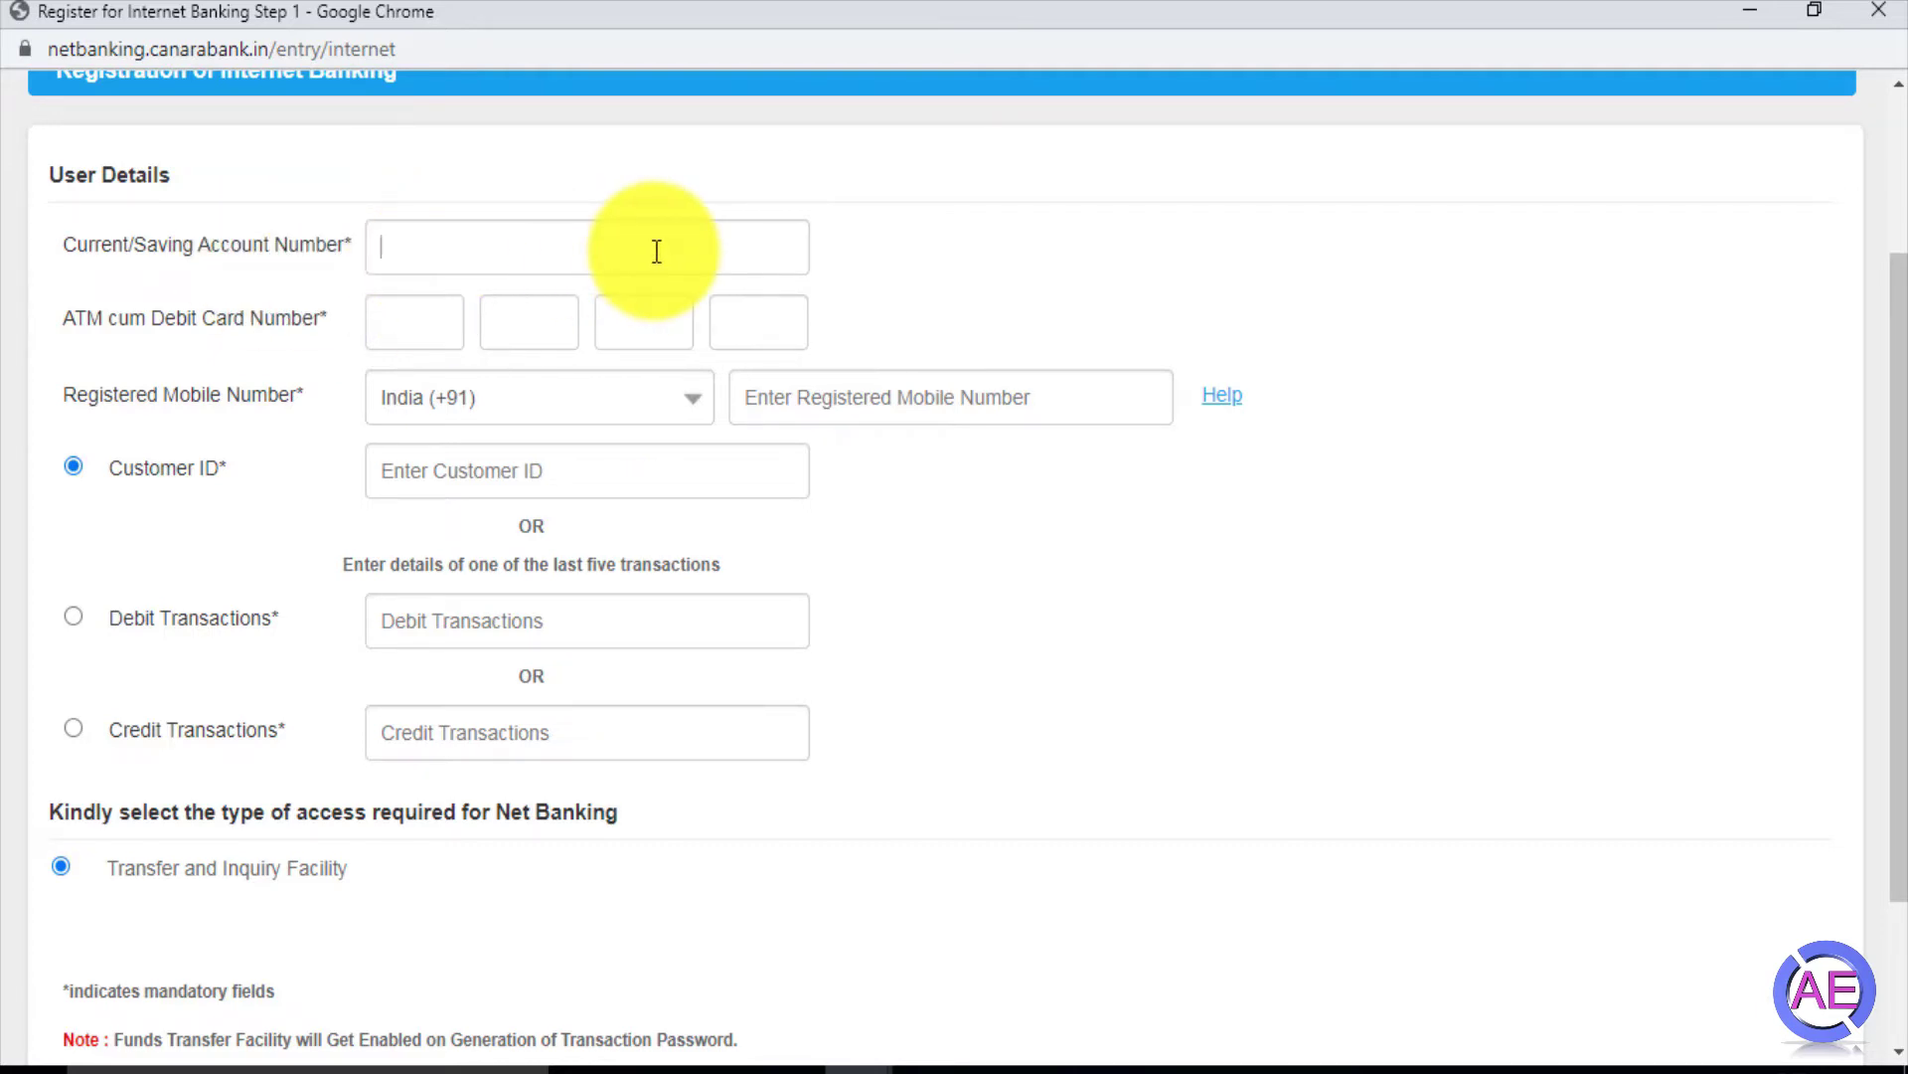
left_click(448, 249)
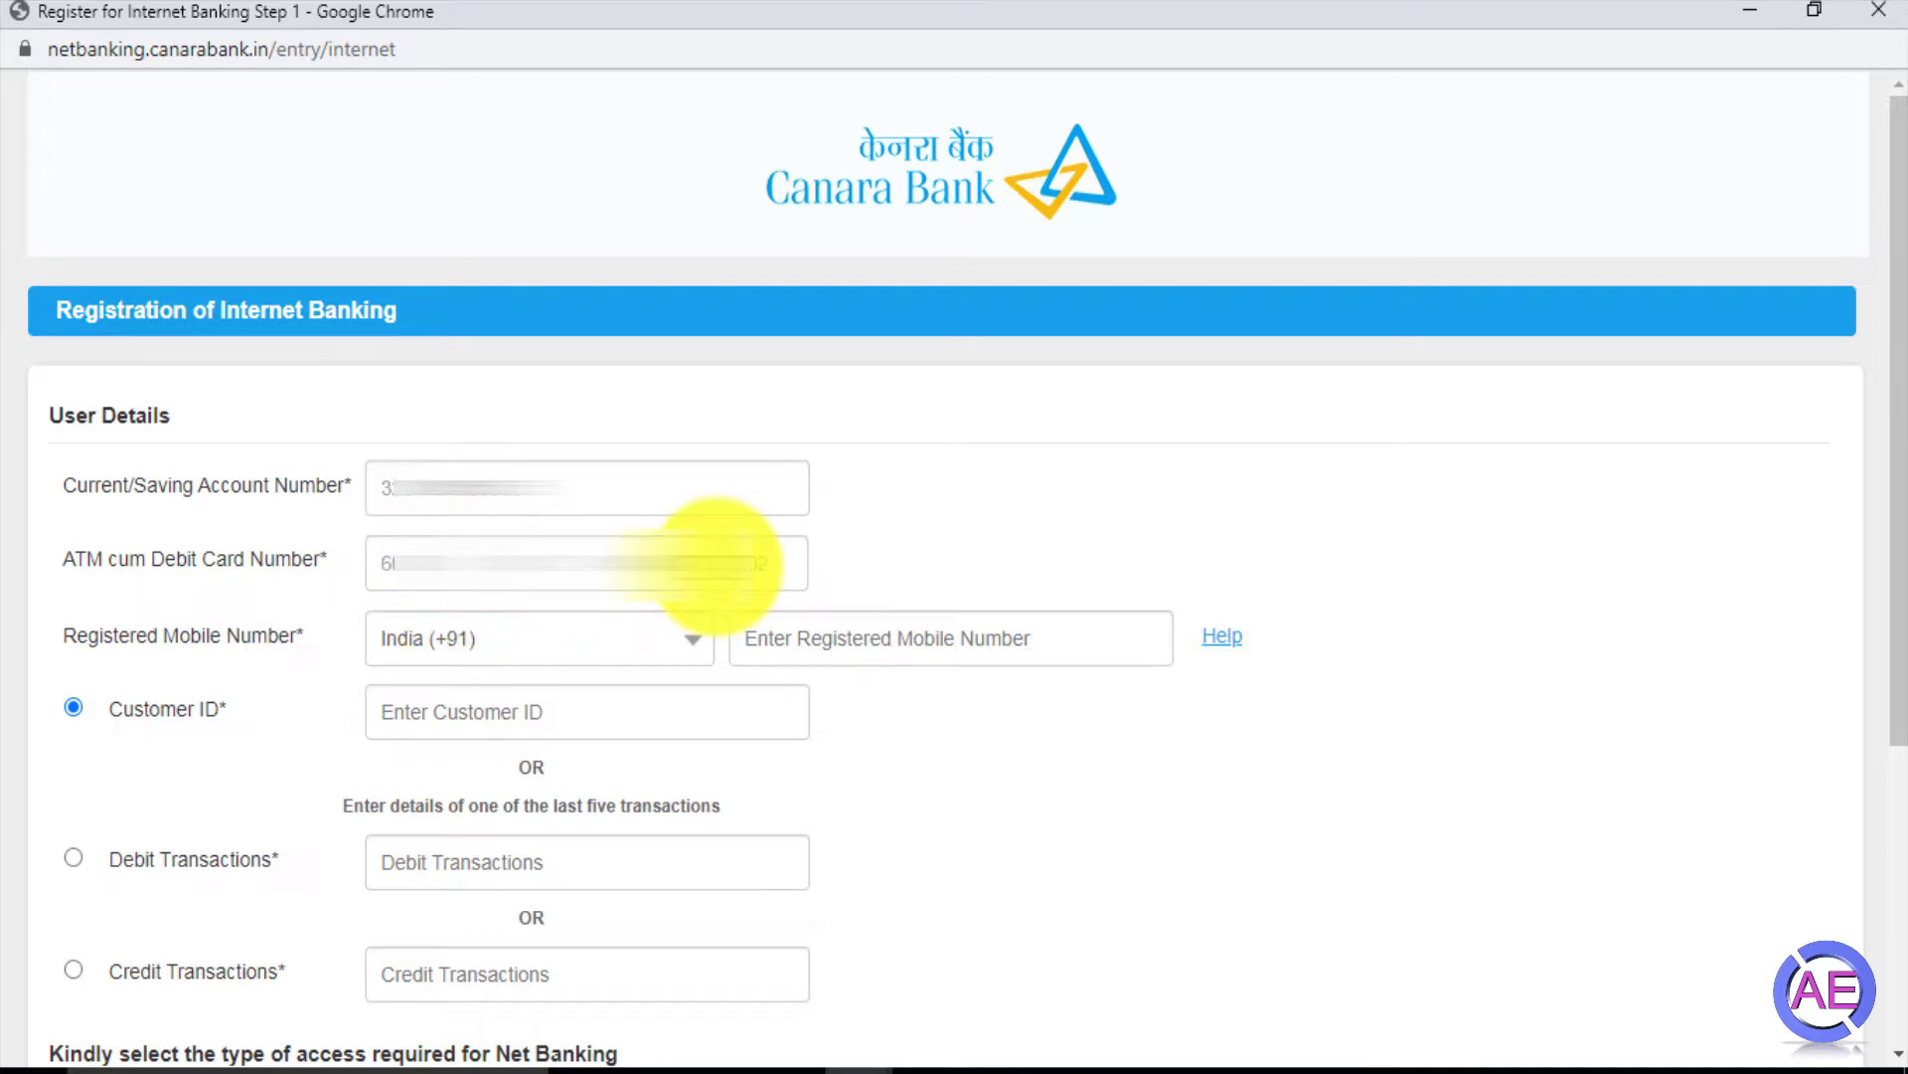
left_click_drag(151, 638, 306, 636)
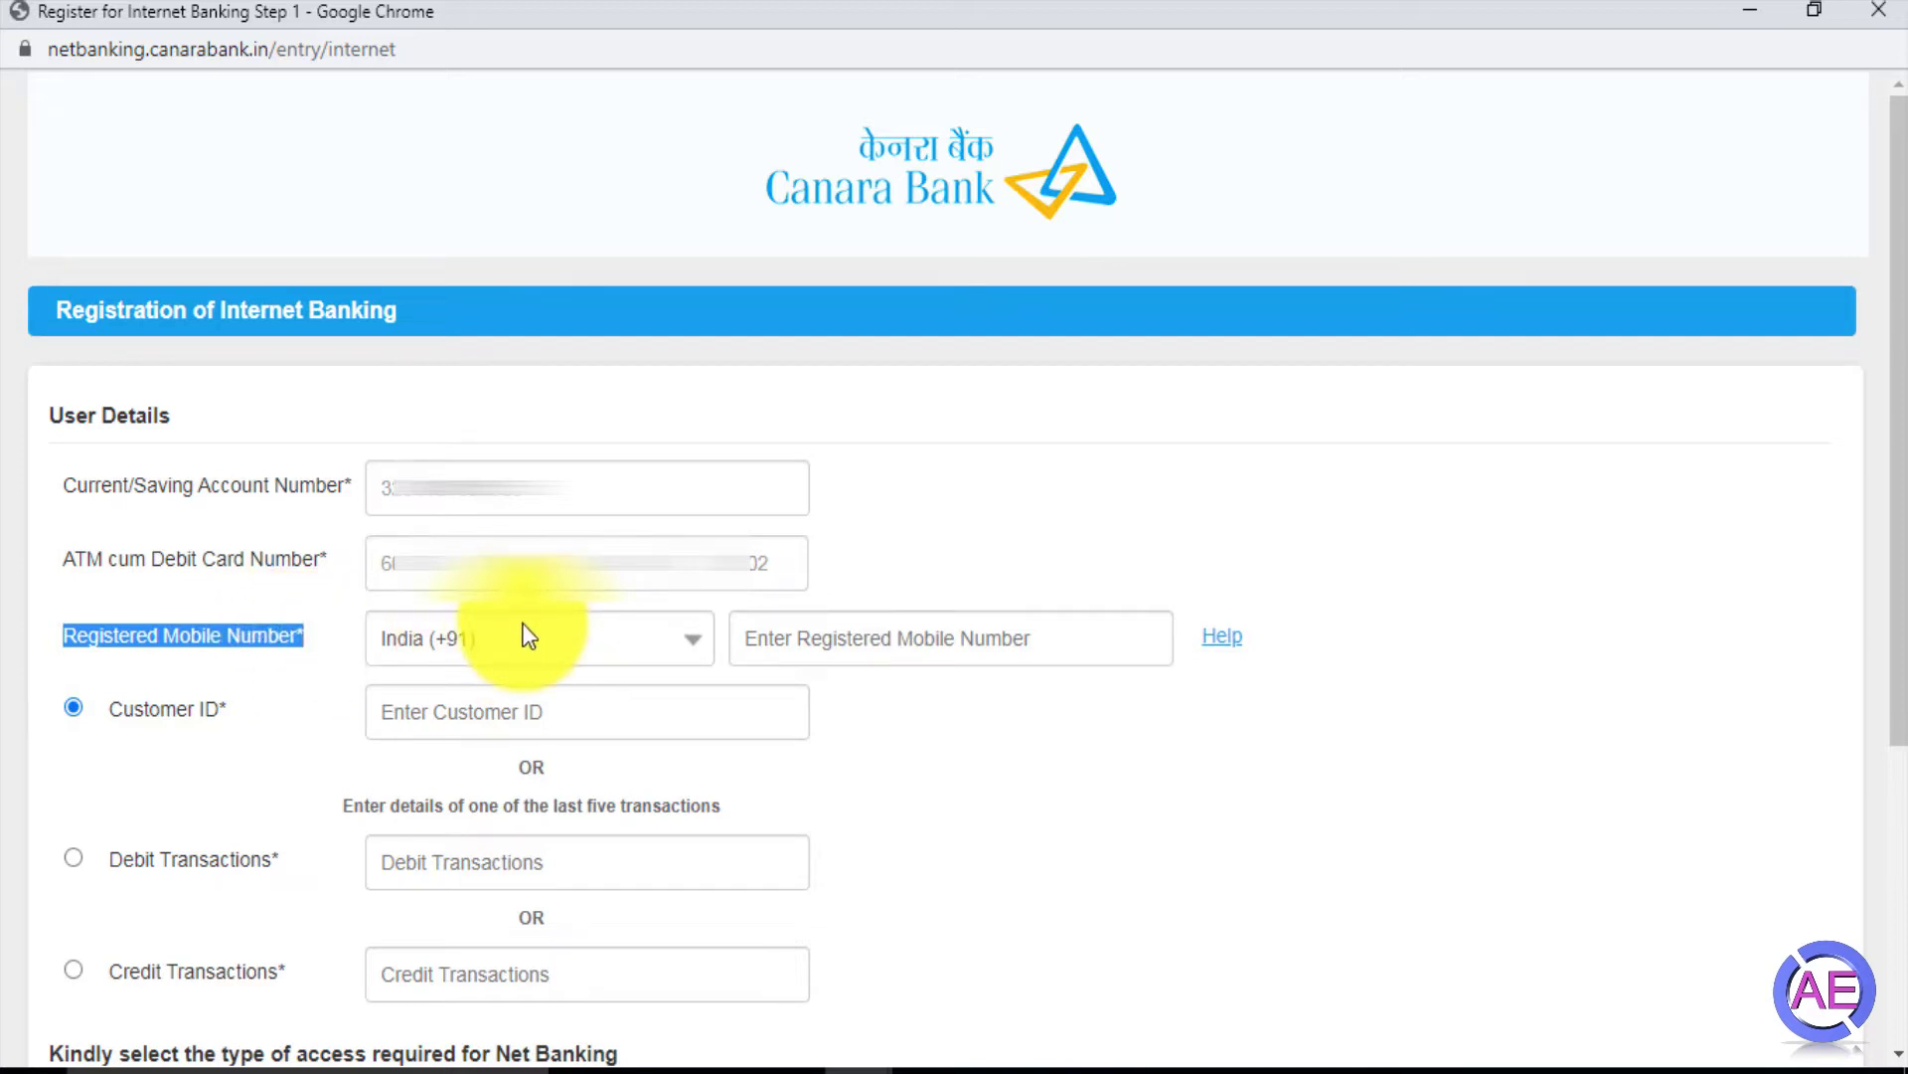
left_click(823, 644)
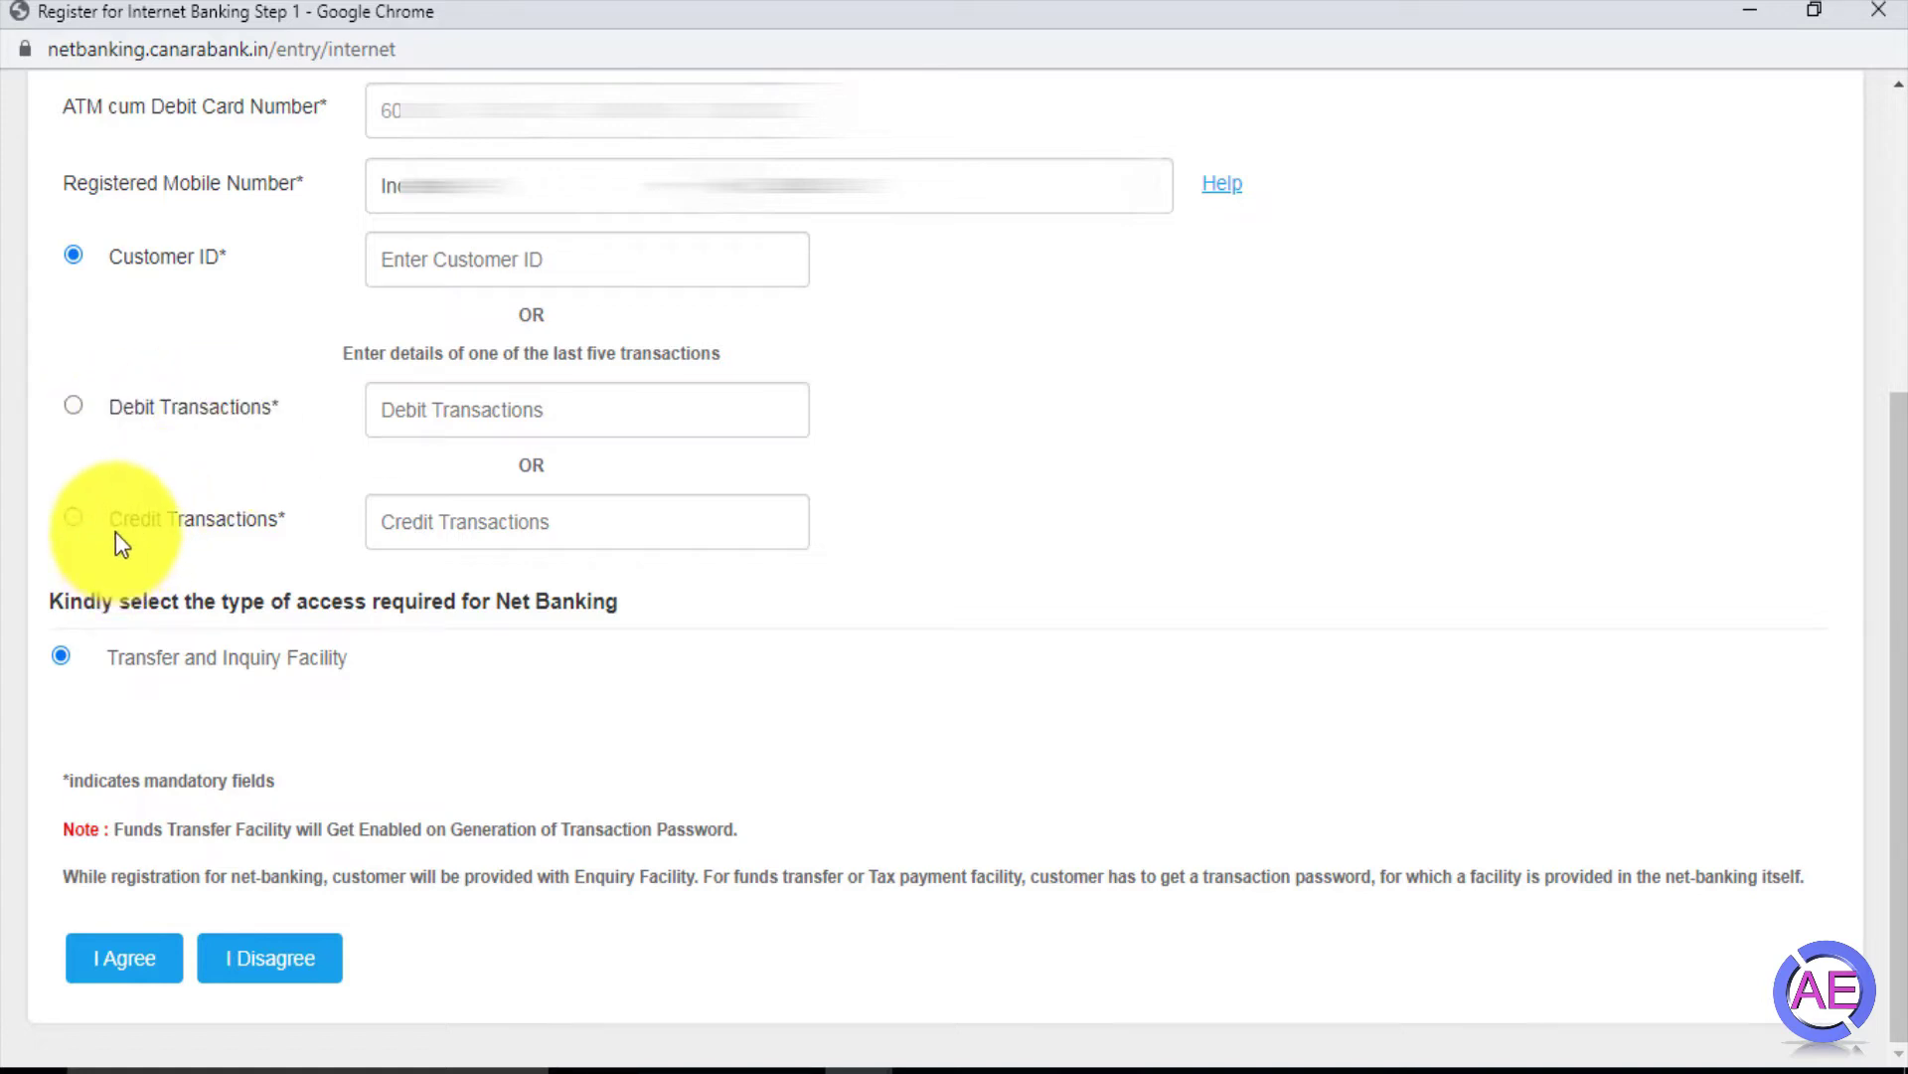
Try the debit-transaction and credit-transaction verification options and their fields.
left_click(74, 407)
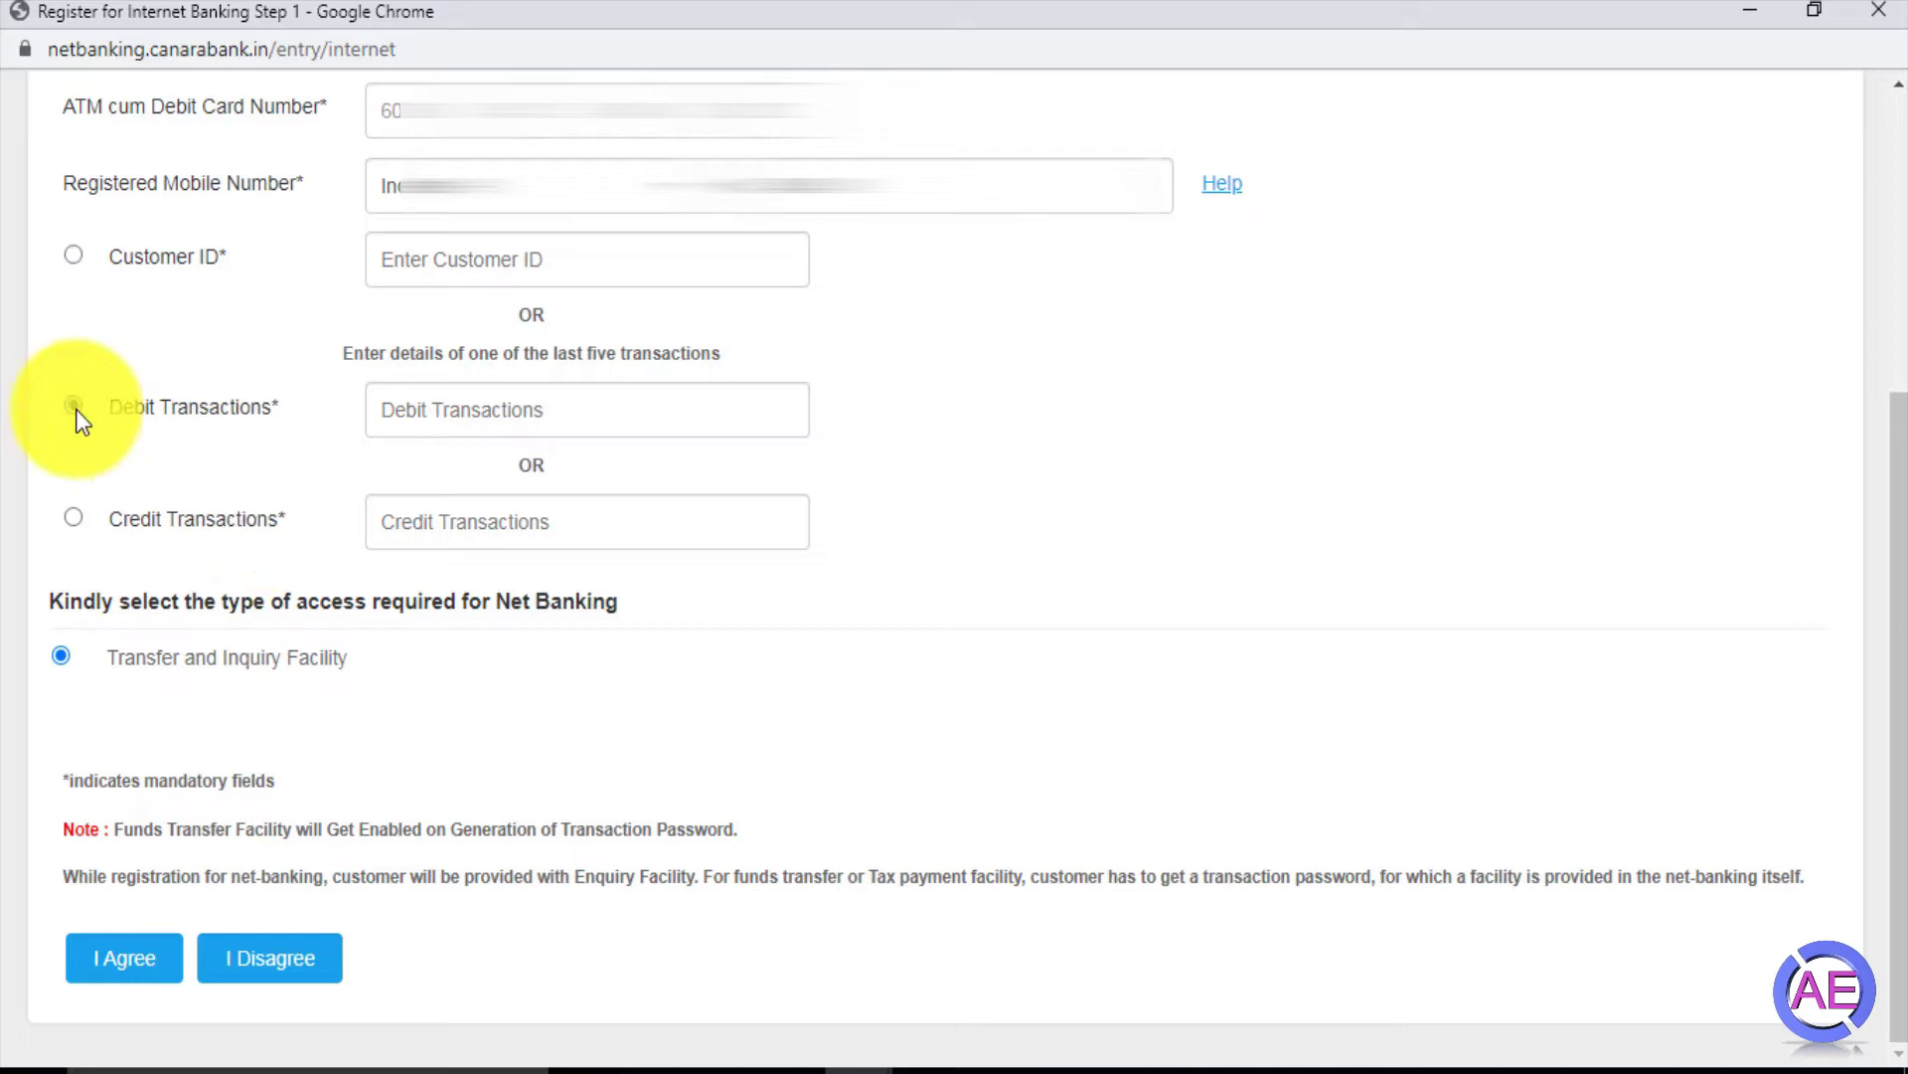
left_click(72, 516)
left_click(73, 408)
left_click(73, 517)
left_click(72, 405)
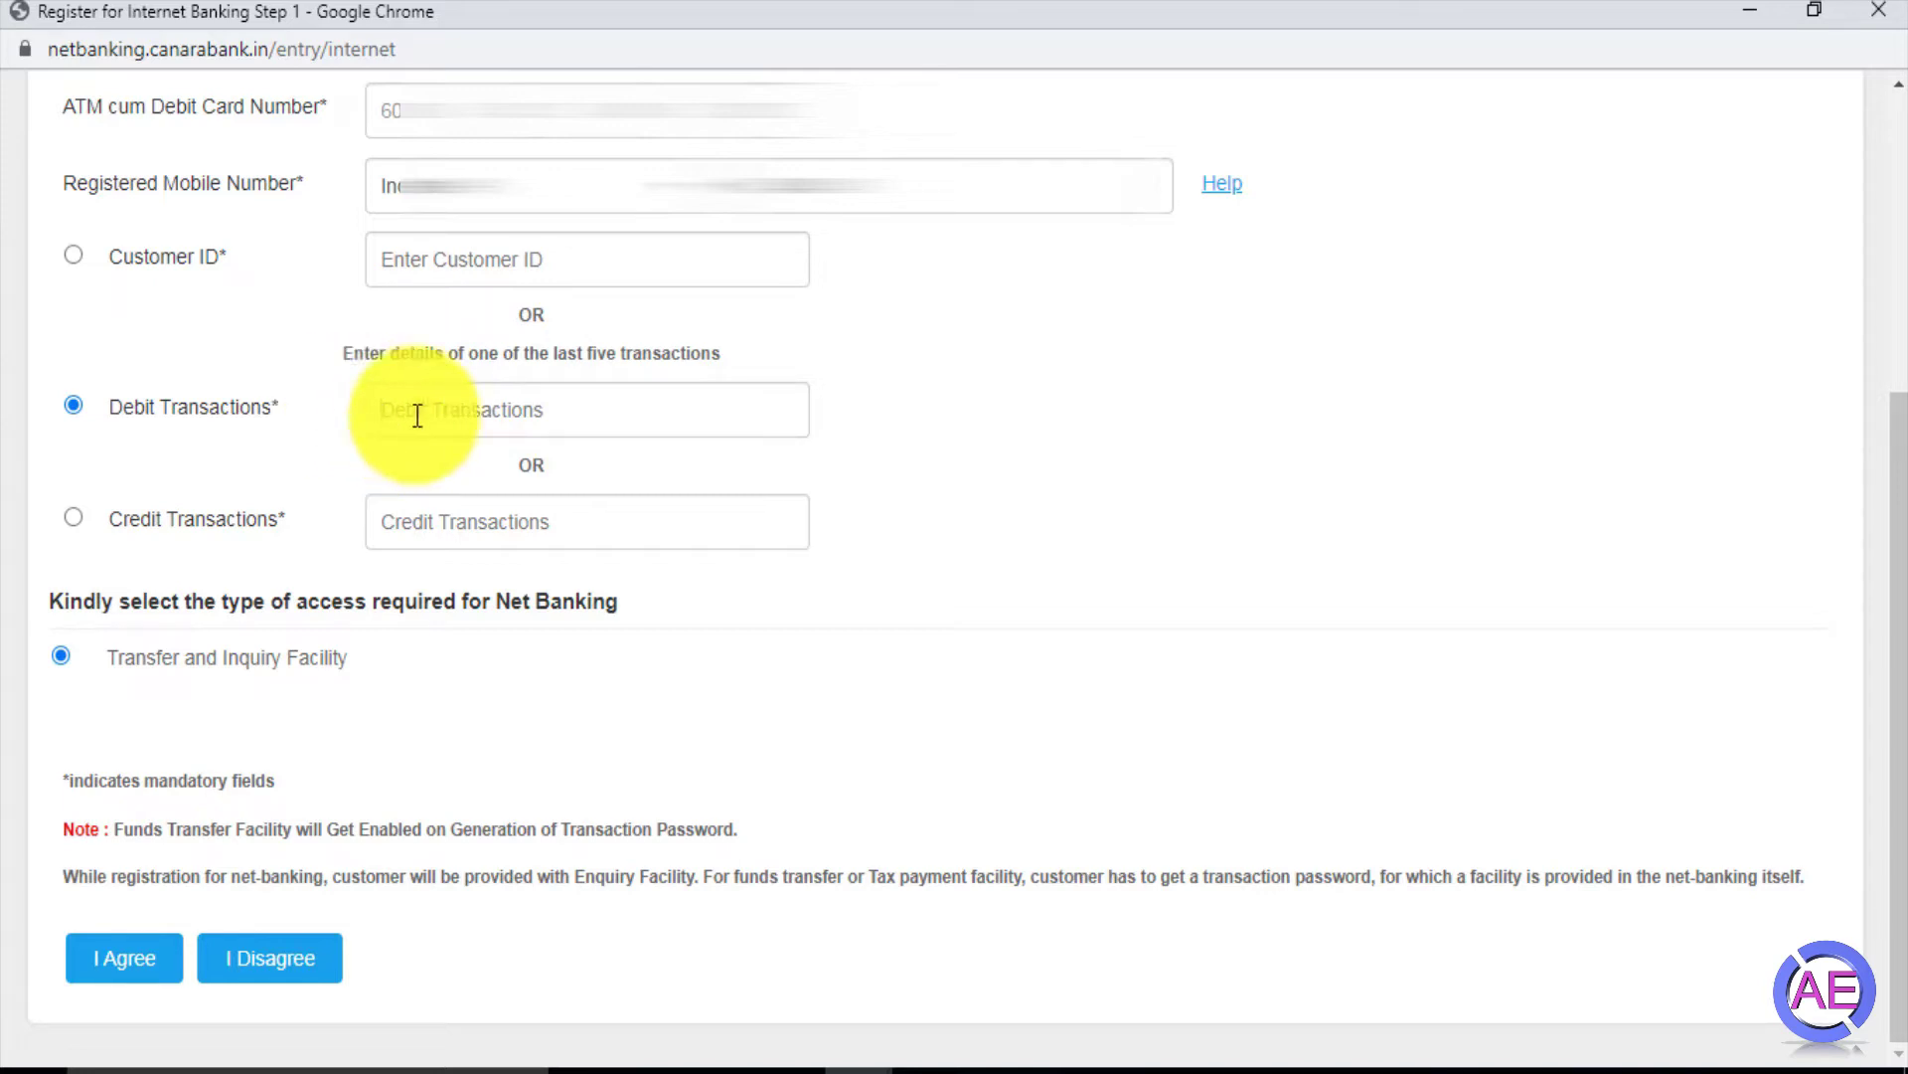
left_click(479, 413)
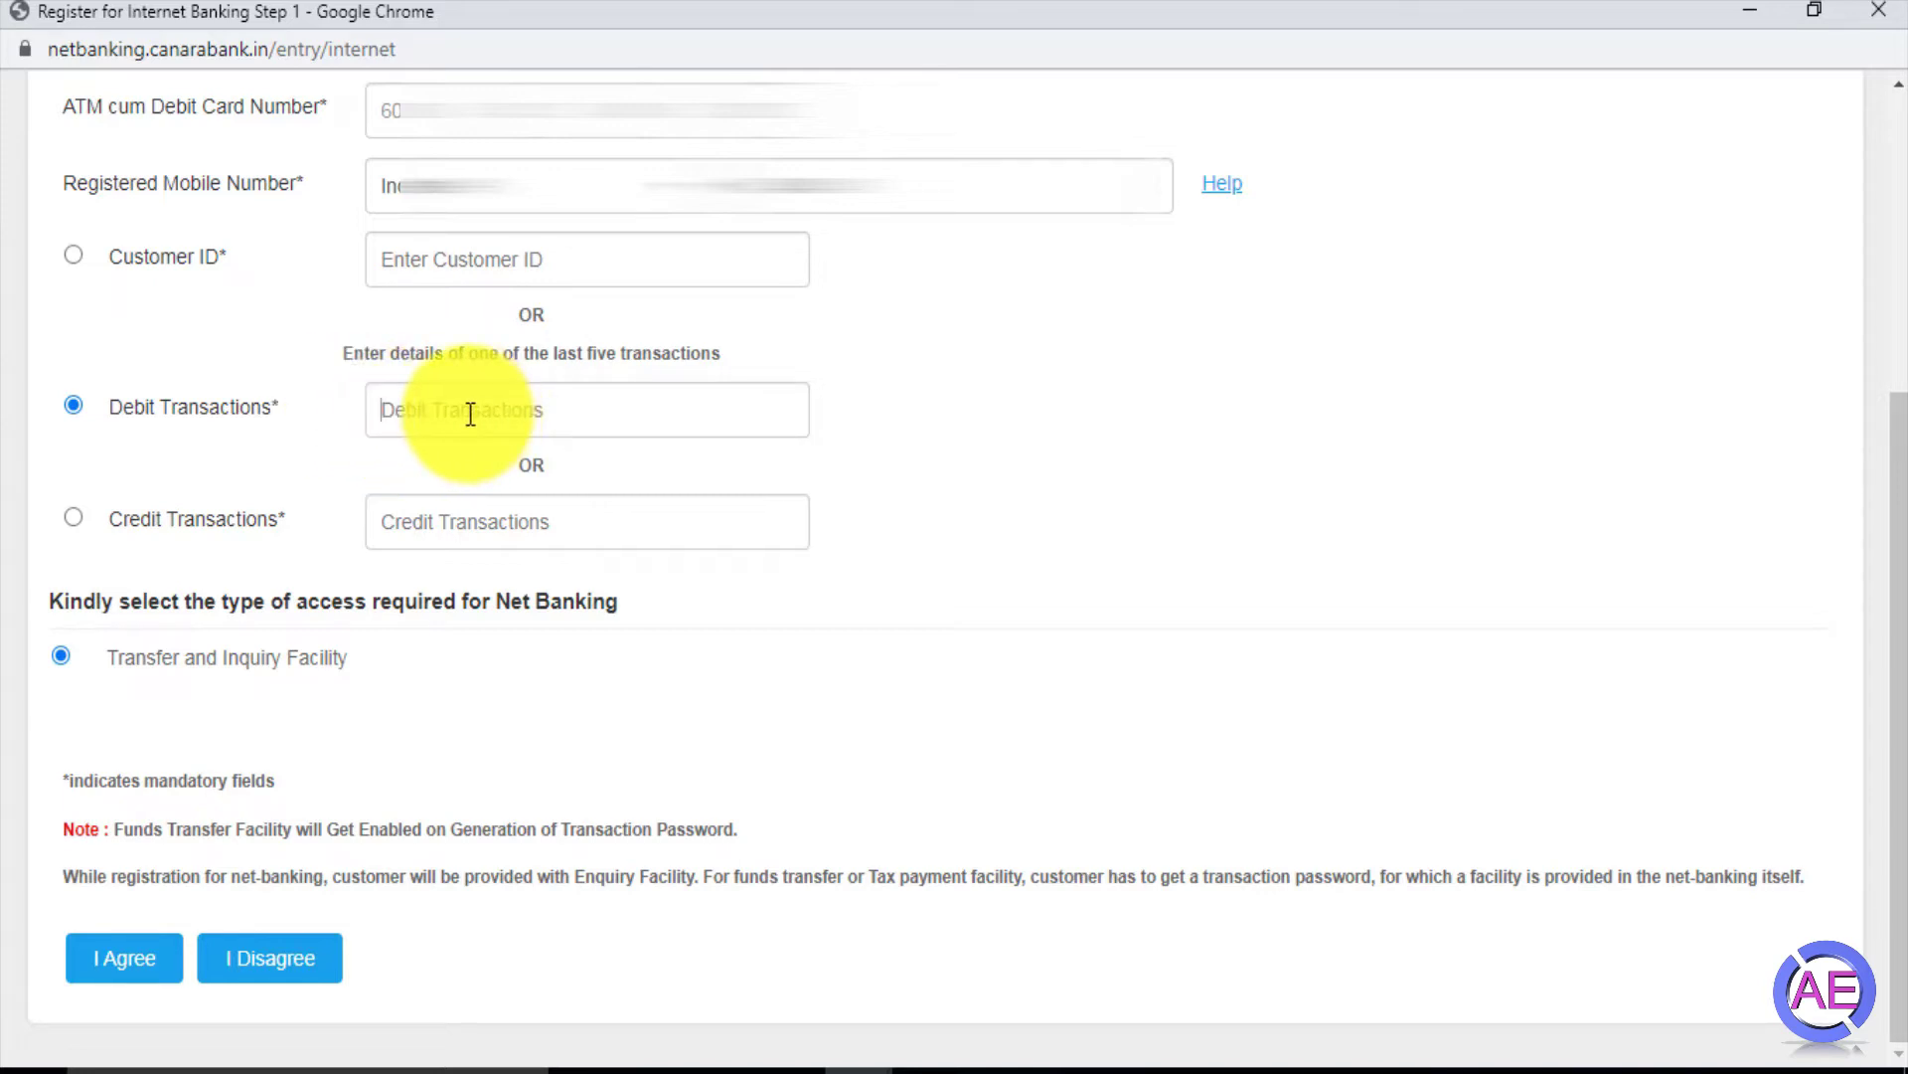
left_click(73, 523)
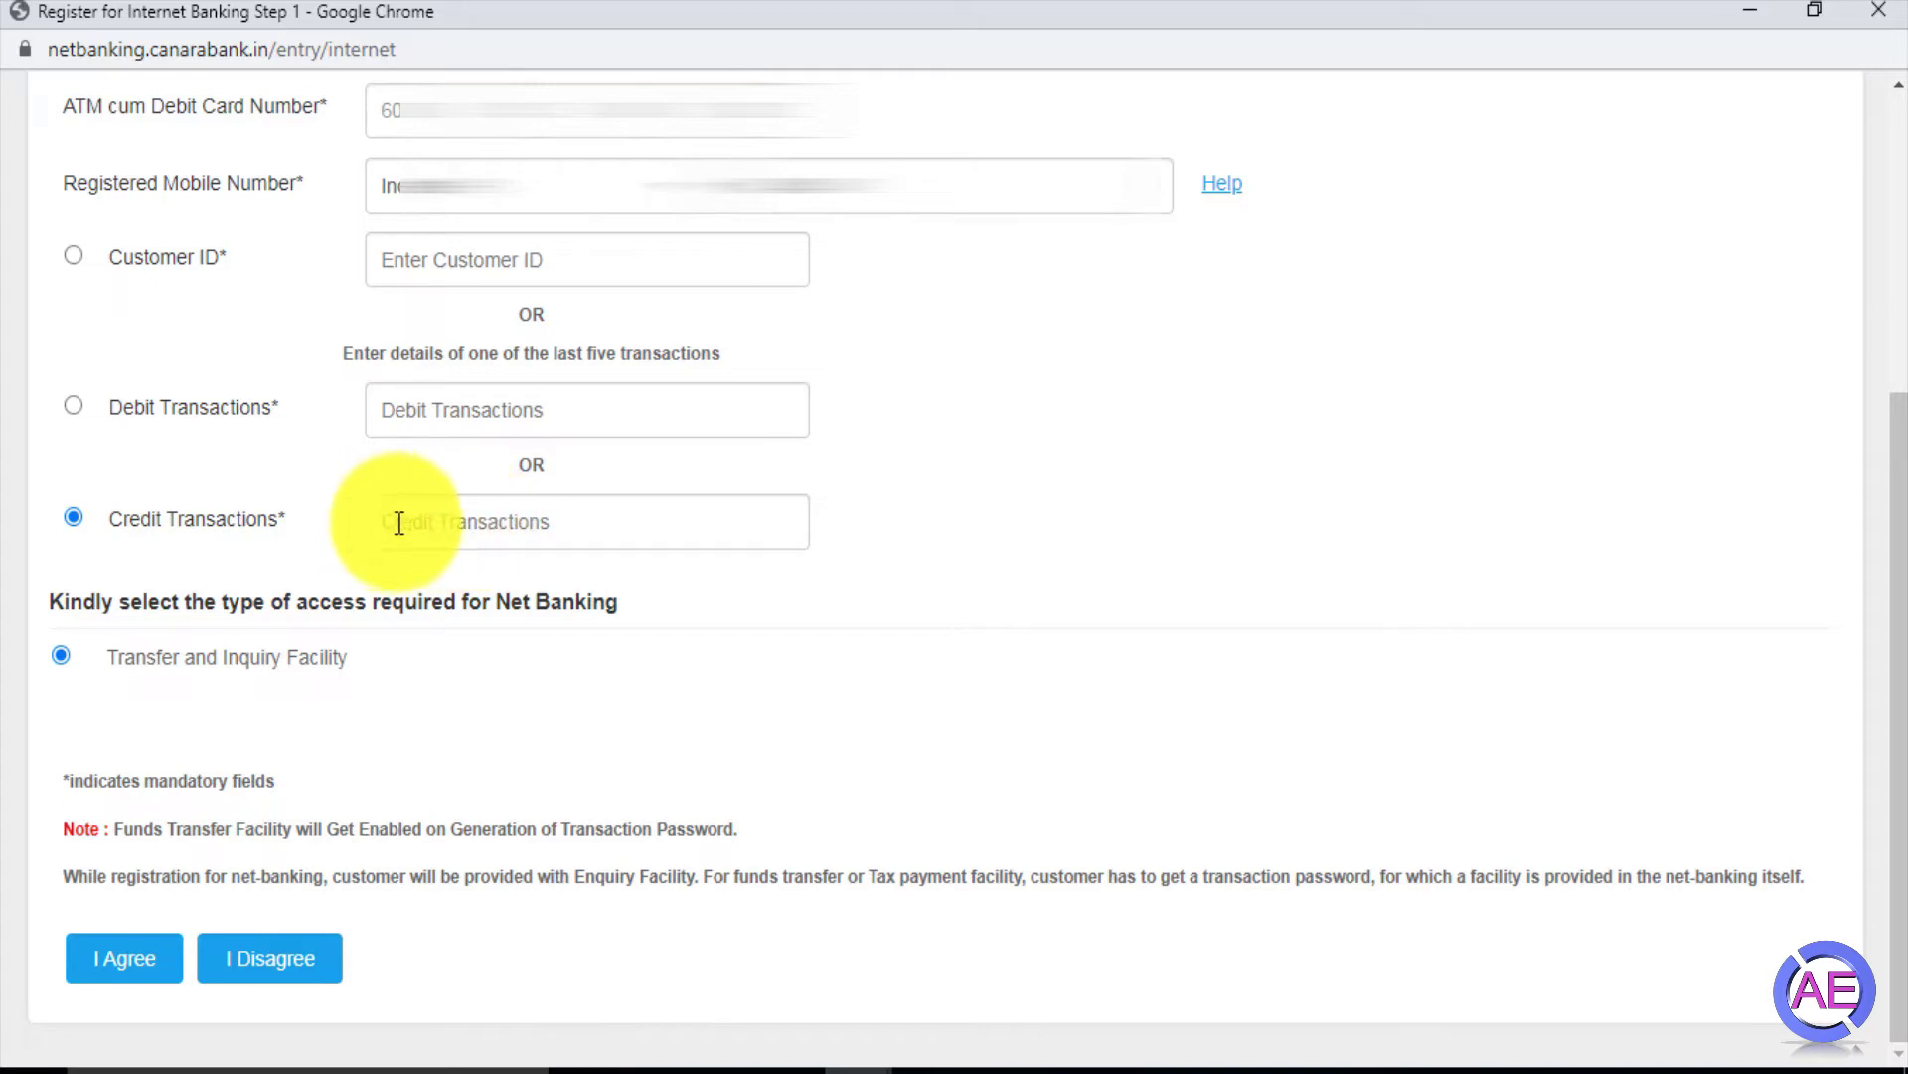
left_click(498, 527)
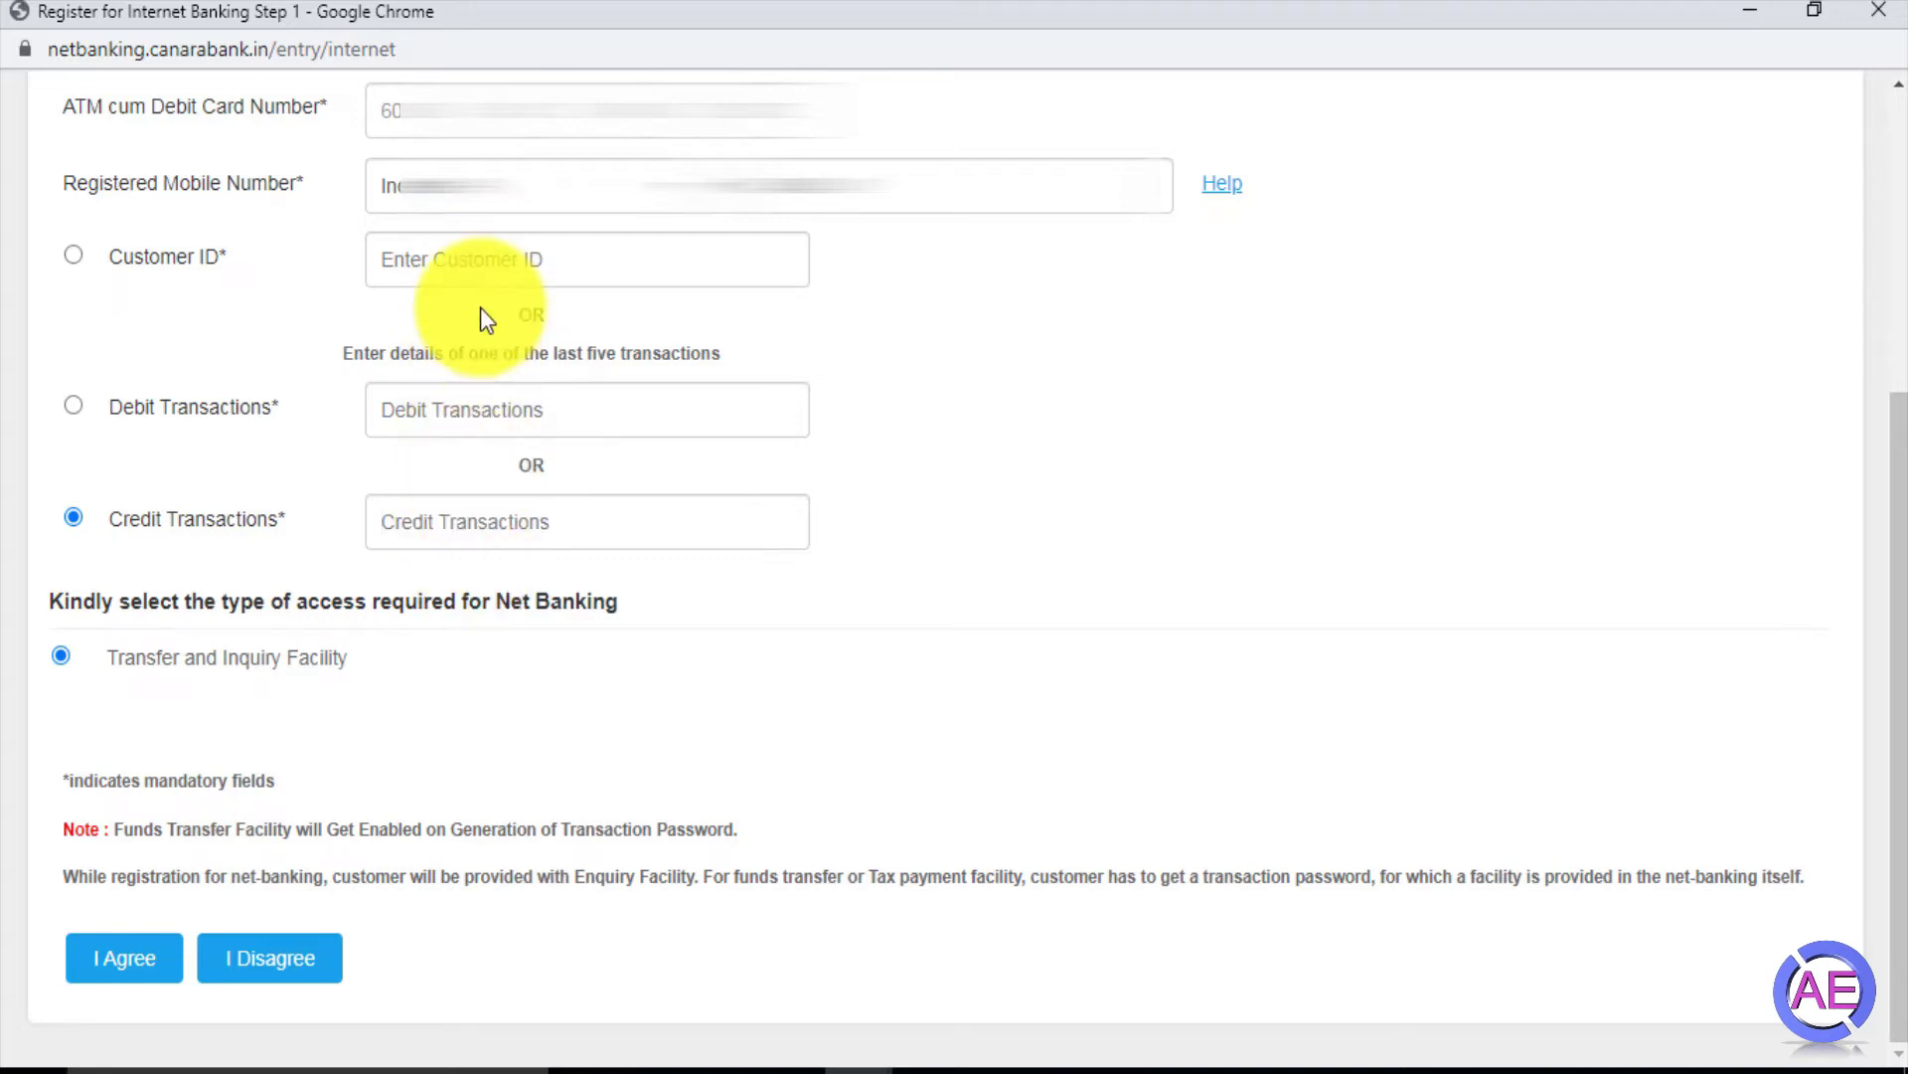
Select Customer ID verification and paste in the customer ID.
left_click(76, 256)
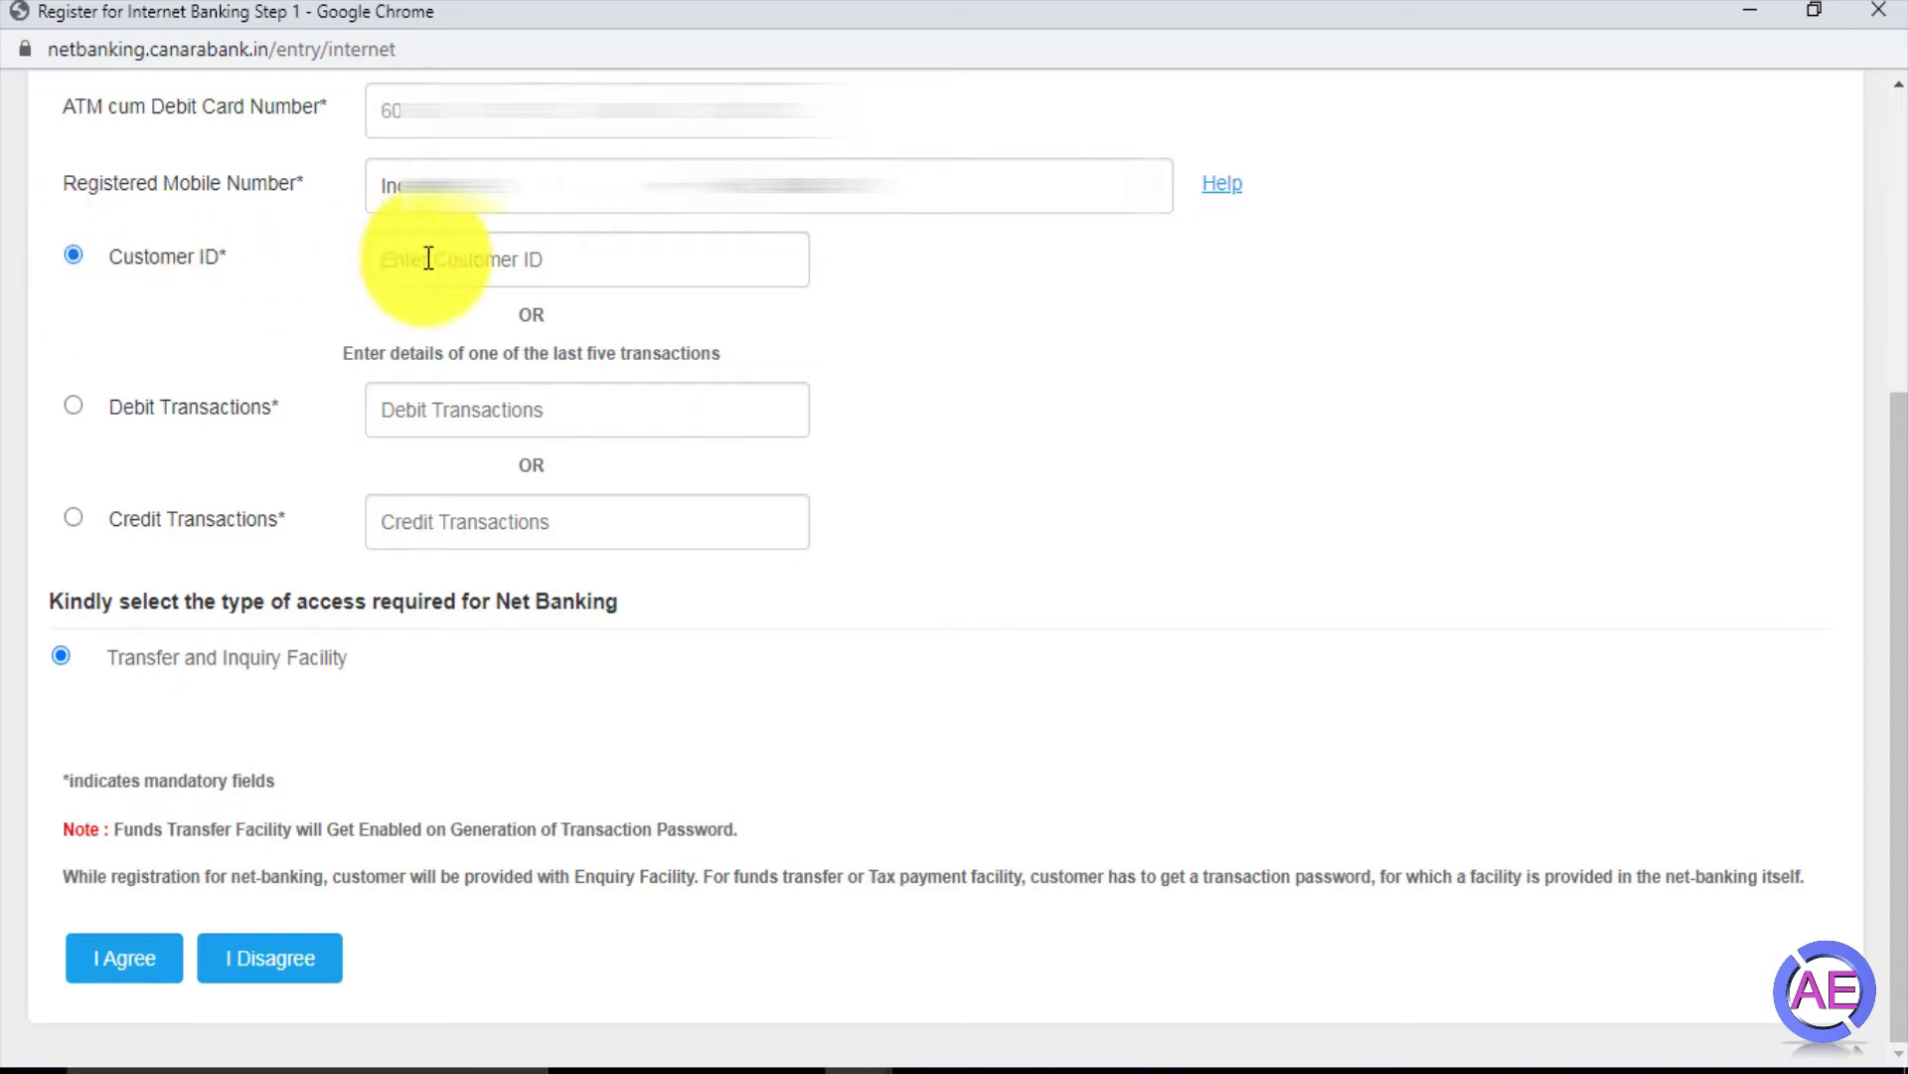
left_click(512, 267)
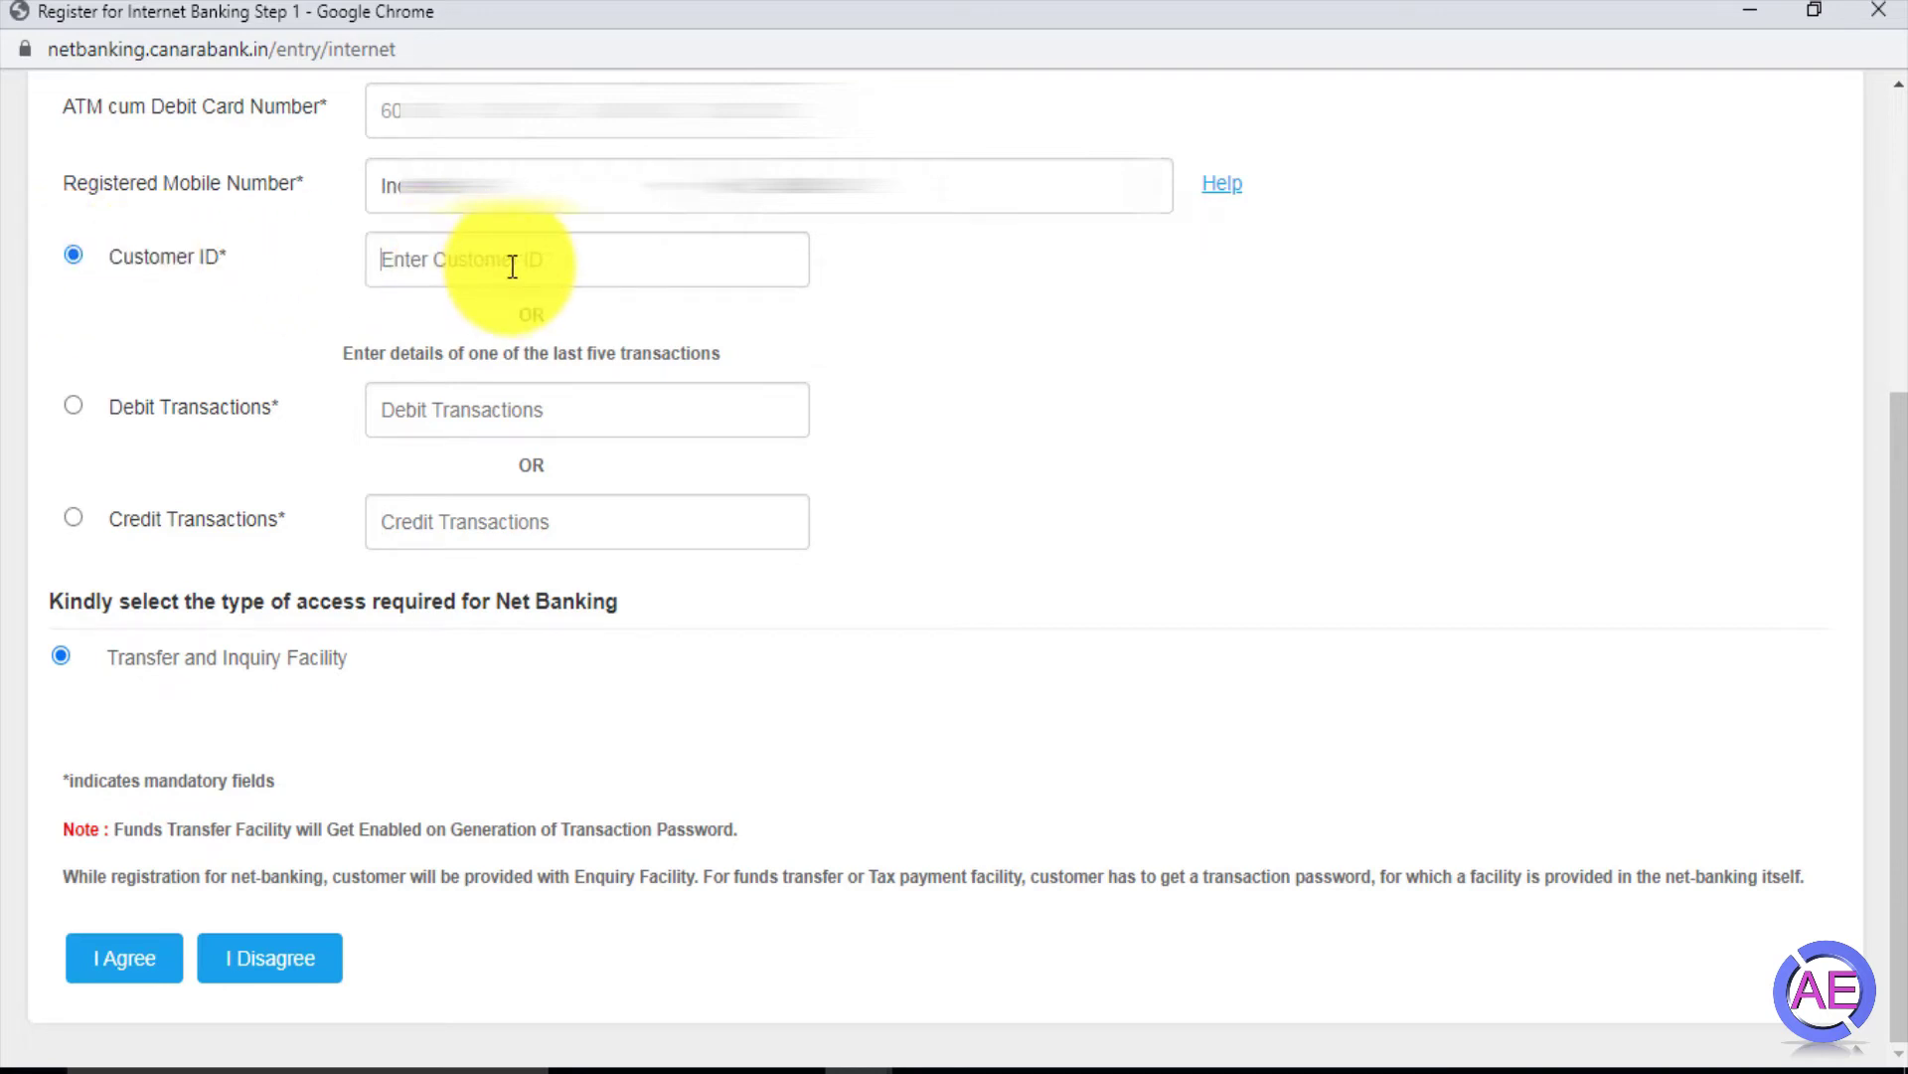
key("ctrl+v")
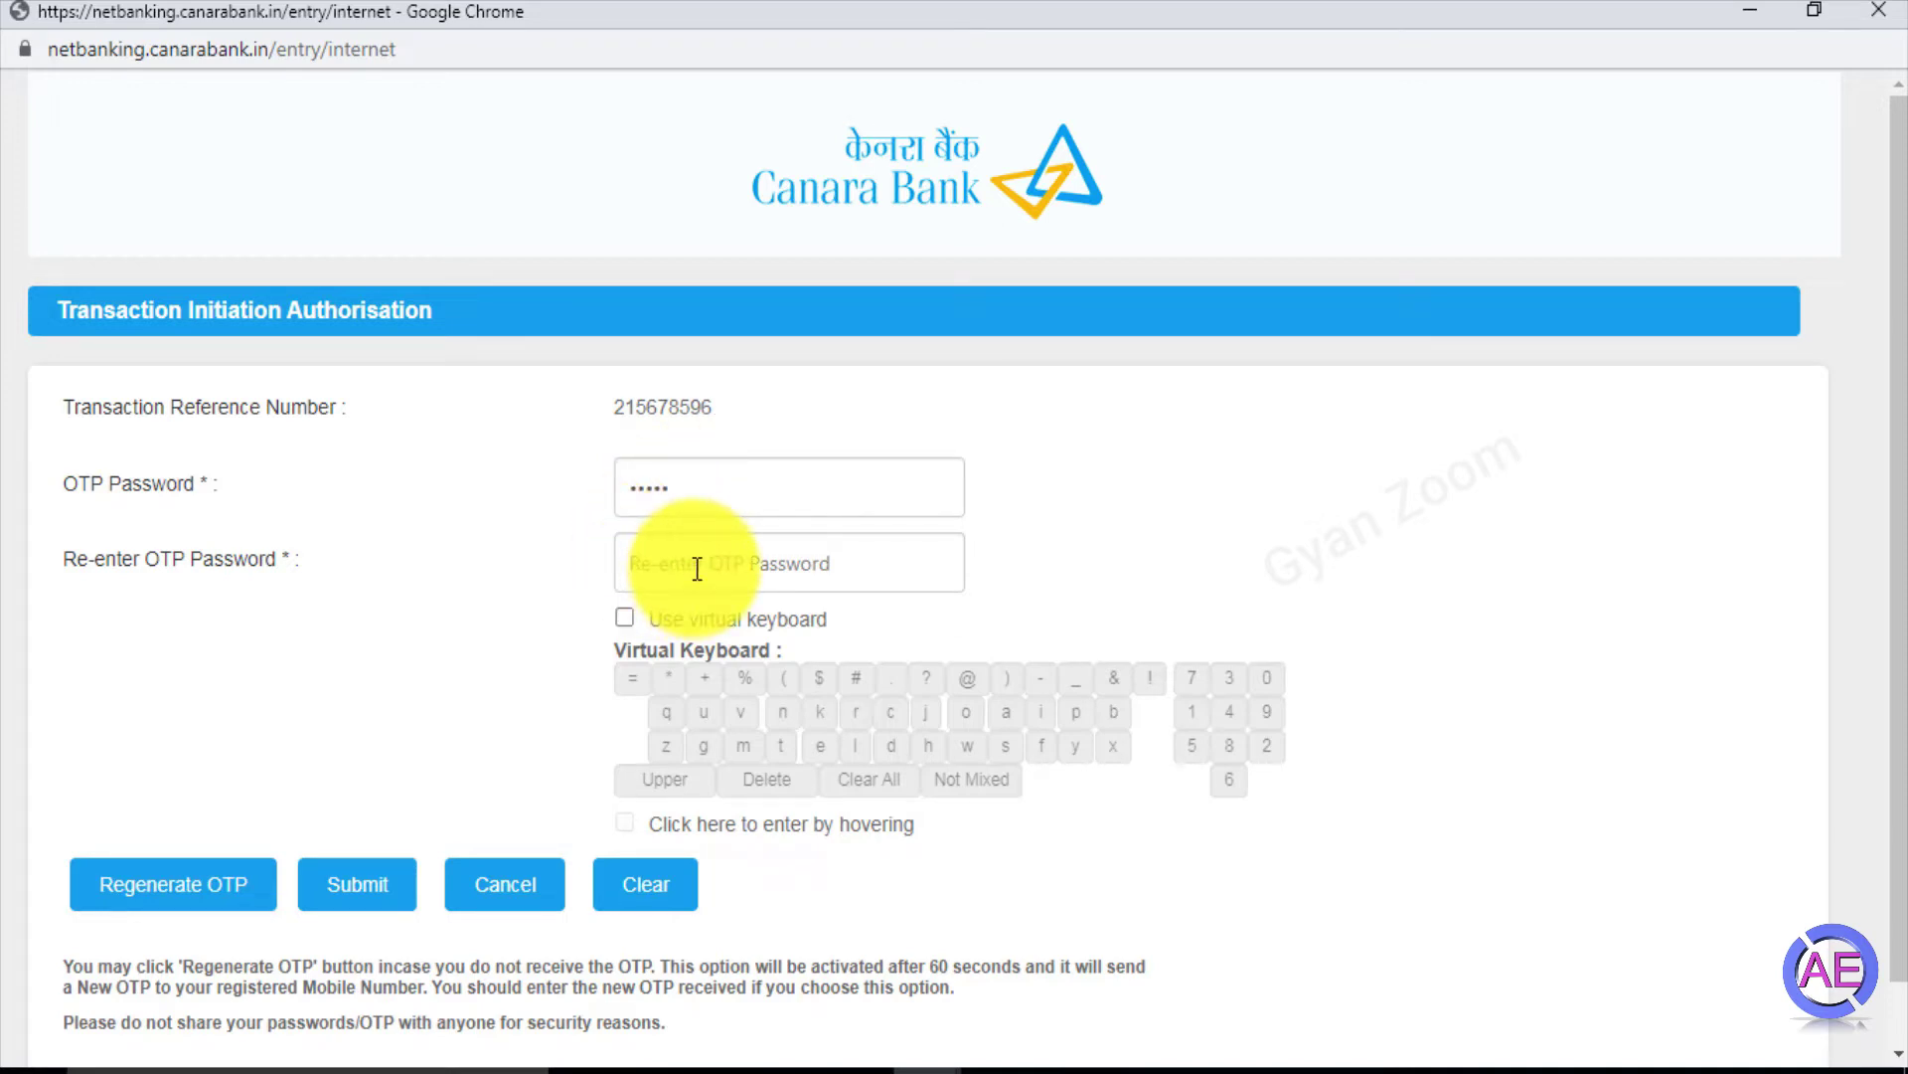
Paste the OTP into the OTP confirmation field.
key("ctrl+v")
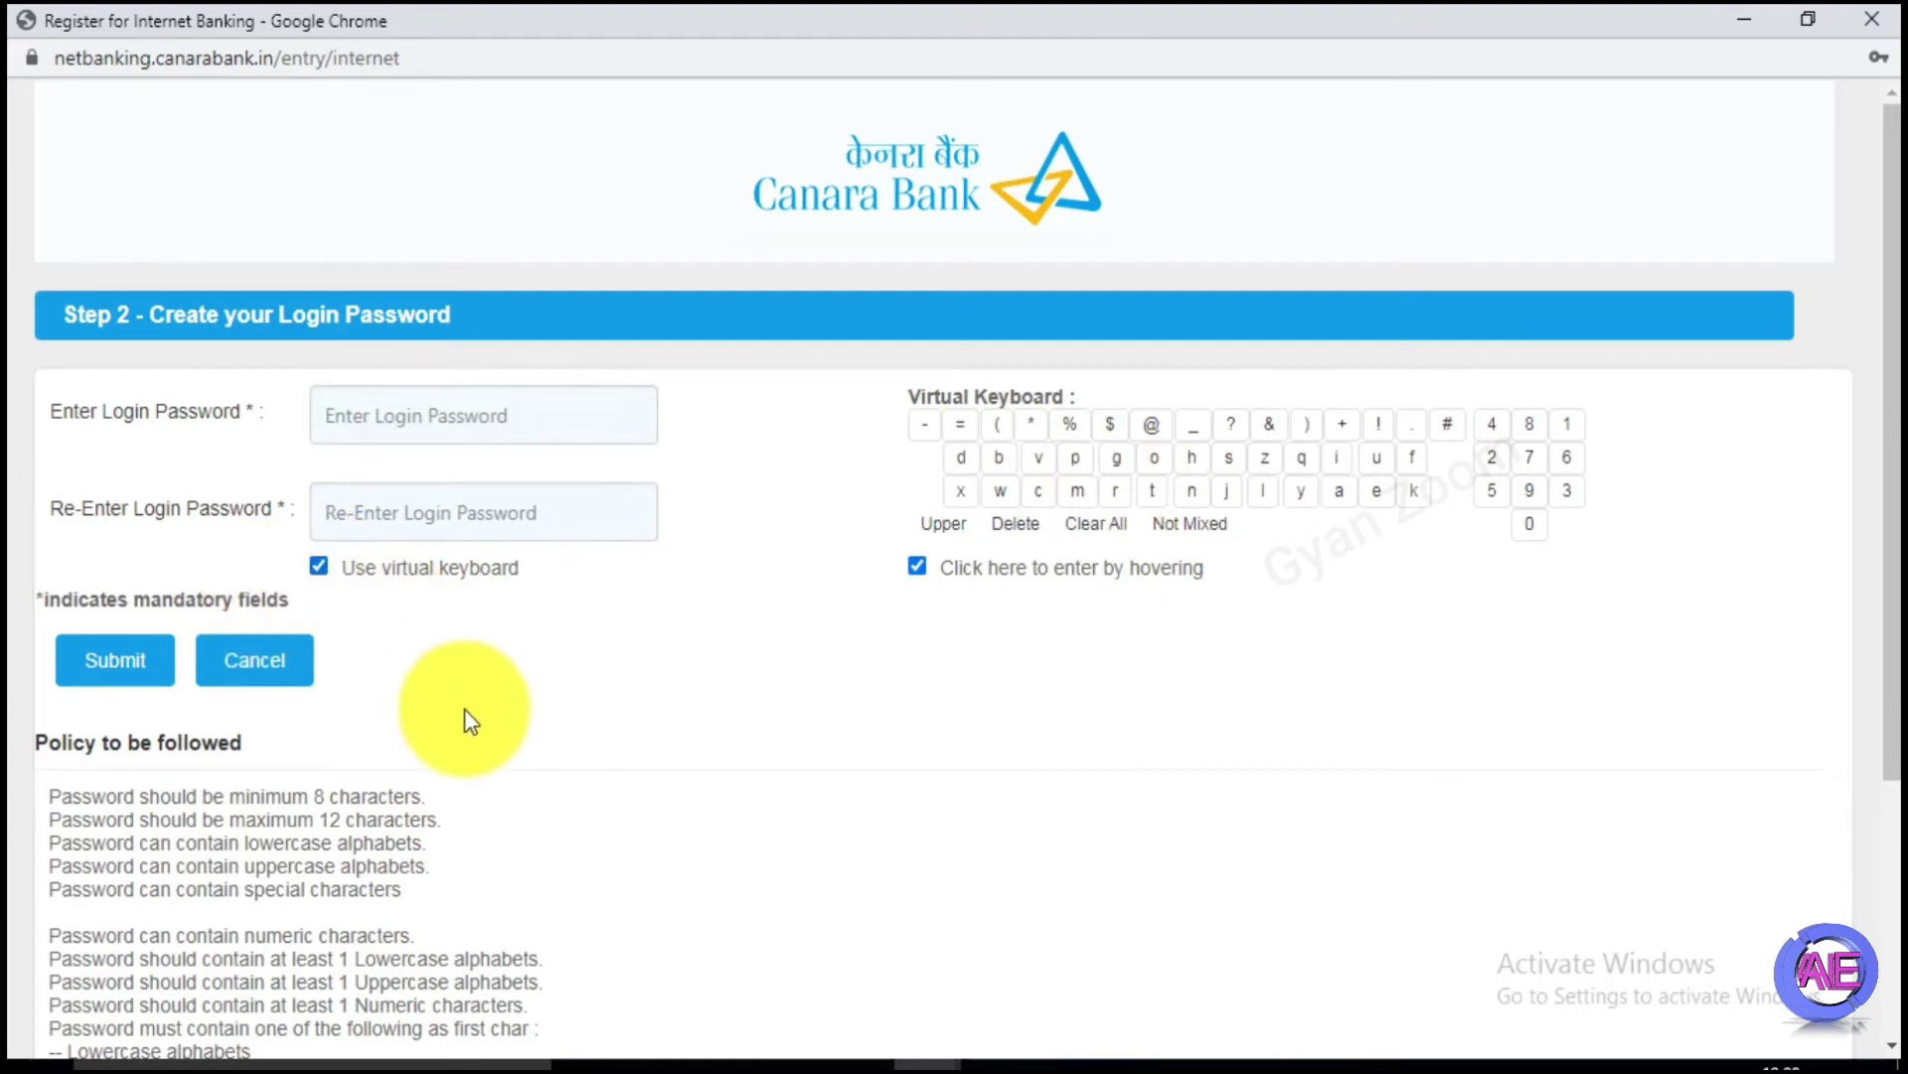
scroll(467, 709, "down", 3)
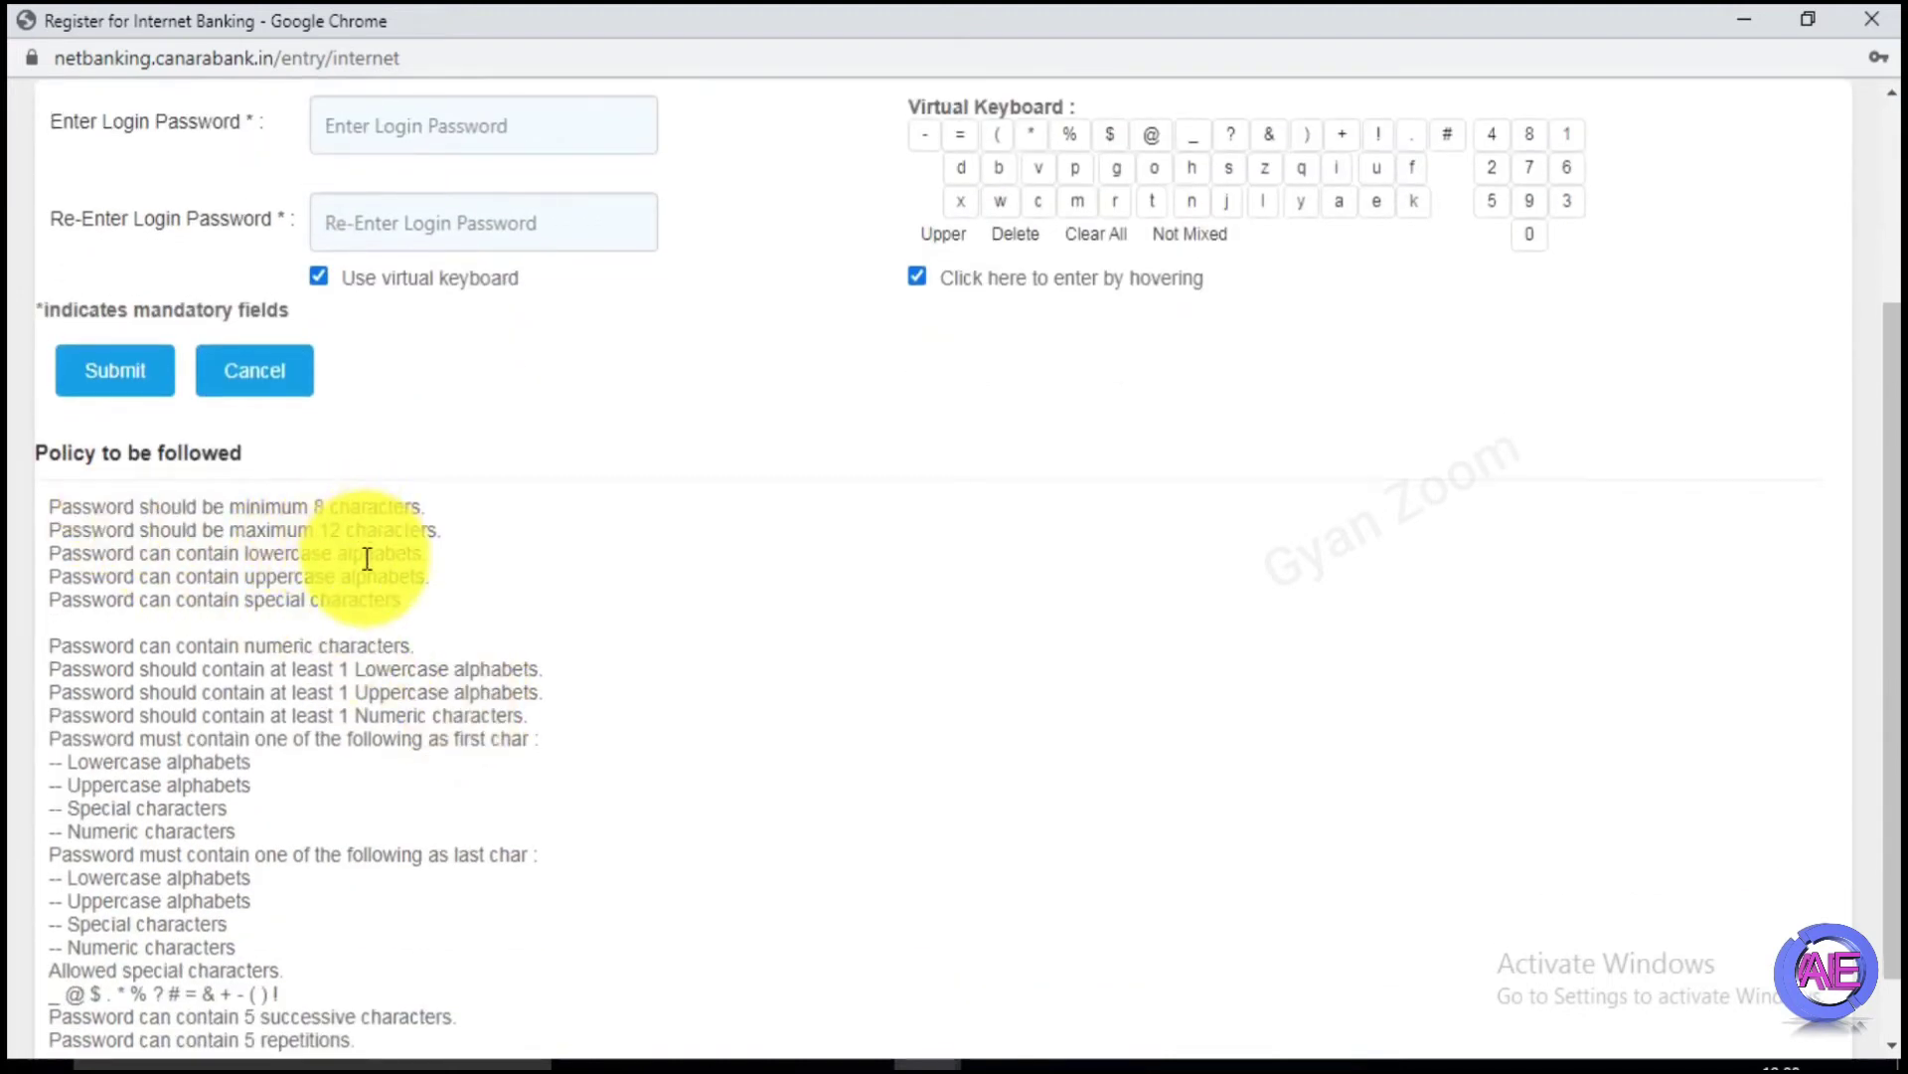
scroll(371, 554, "down", 1)
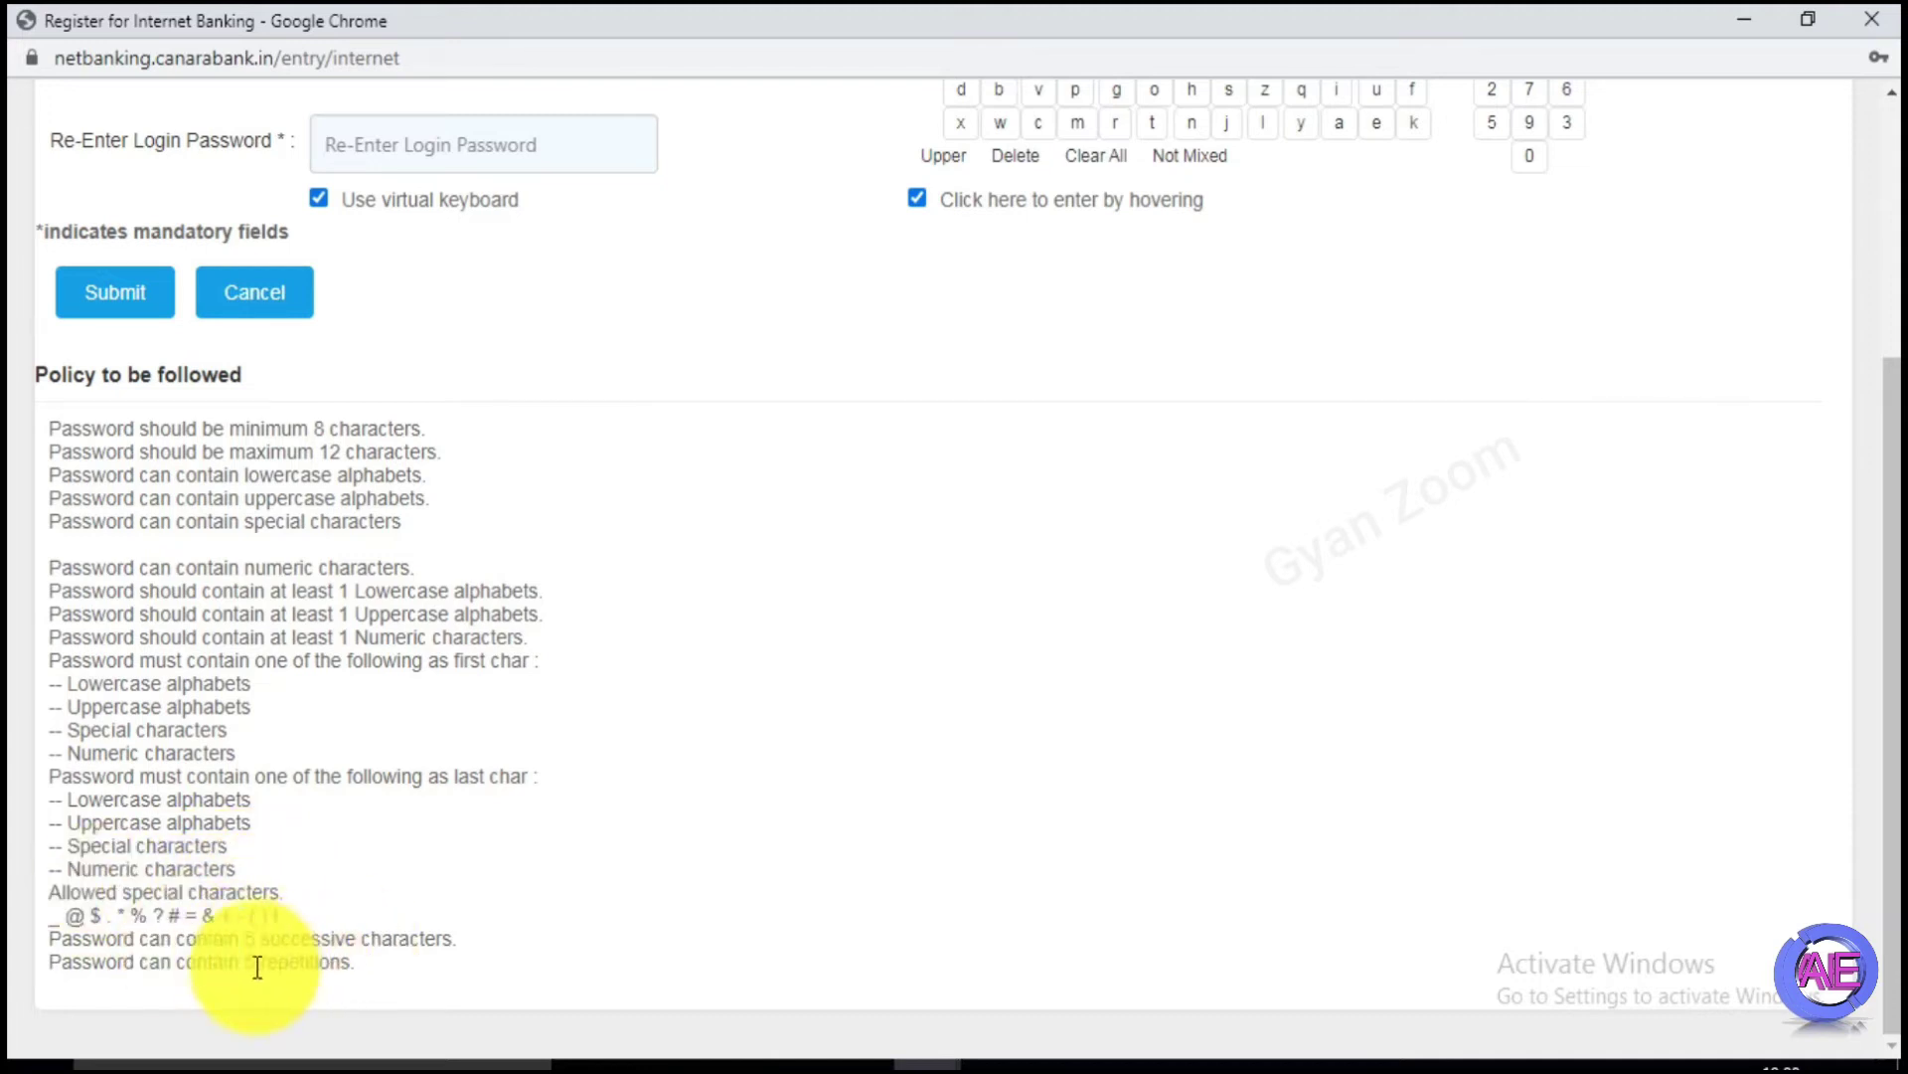
scroll(674, 748, "up", 4)
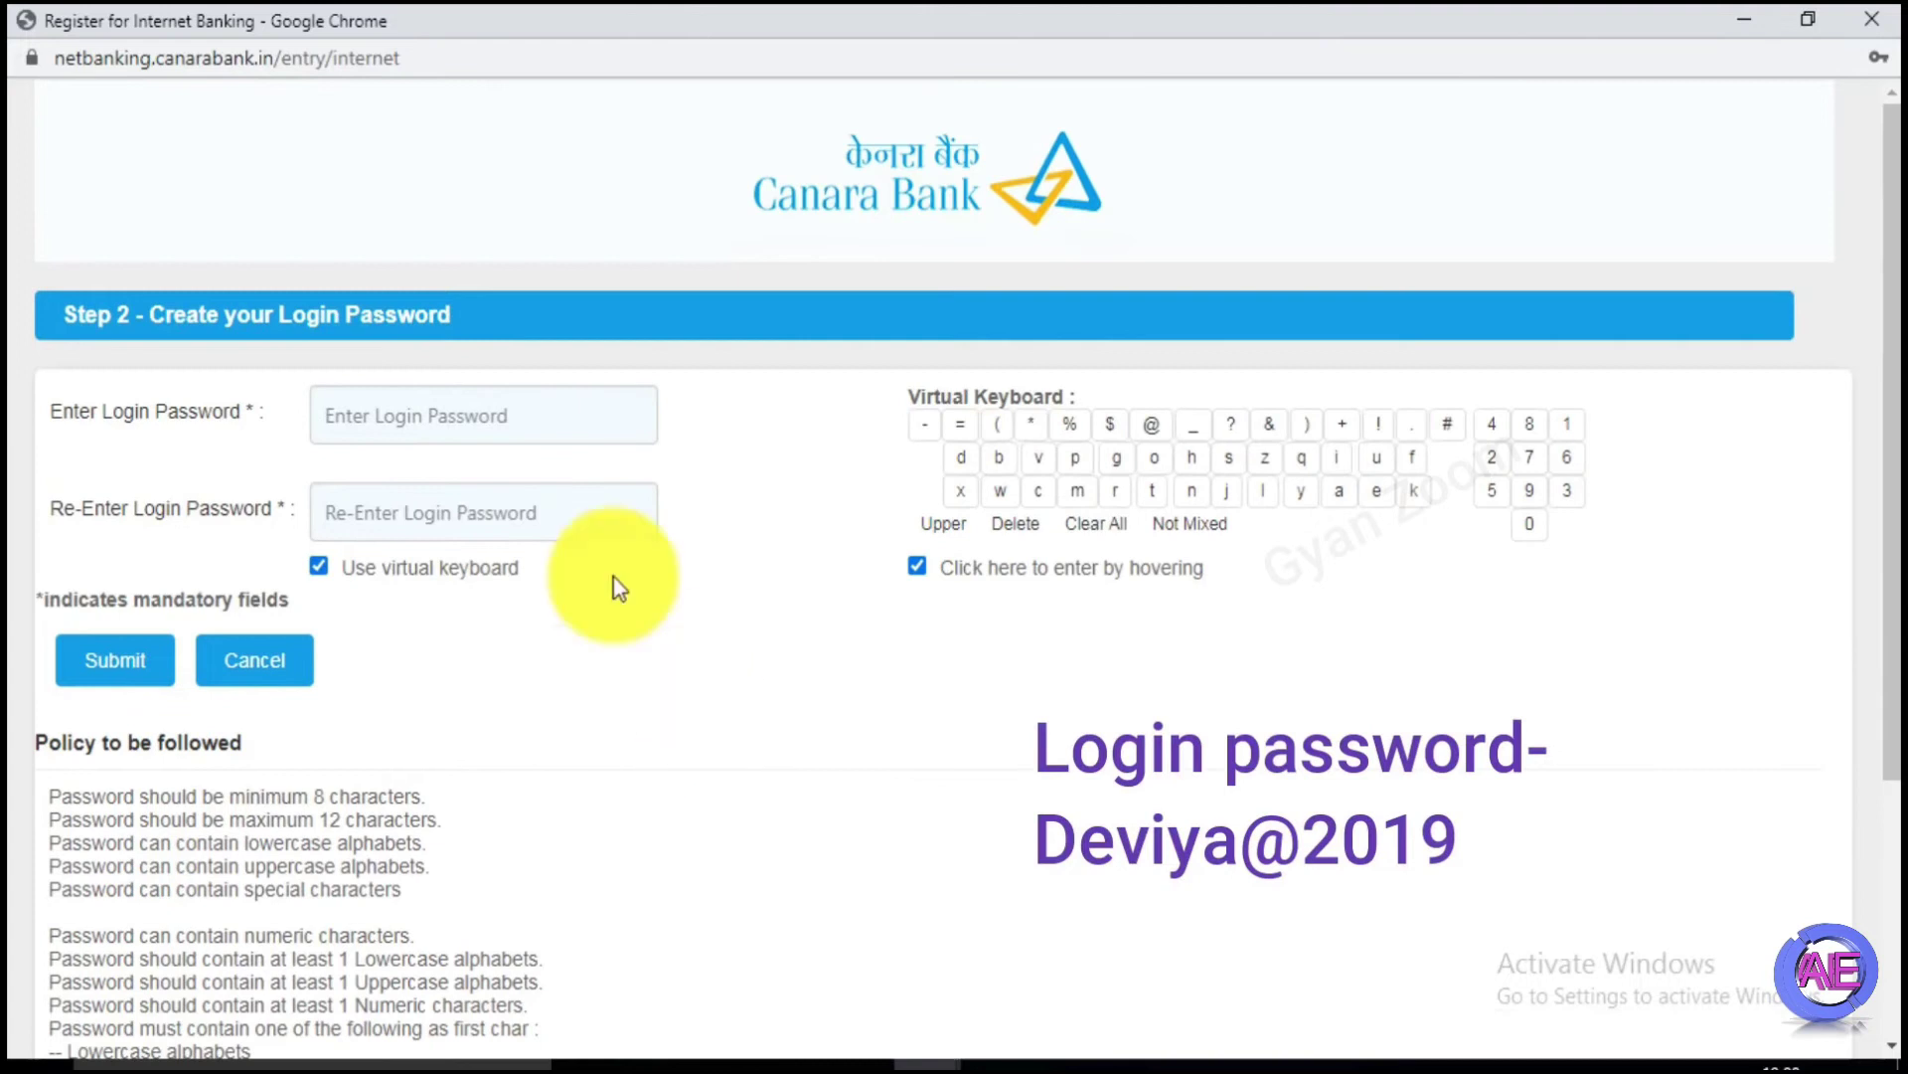
Enter and confirm the new login password, then submit it to finish registration.
left_click(397, 415)
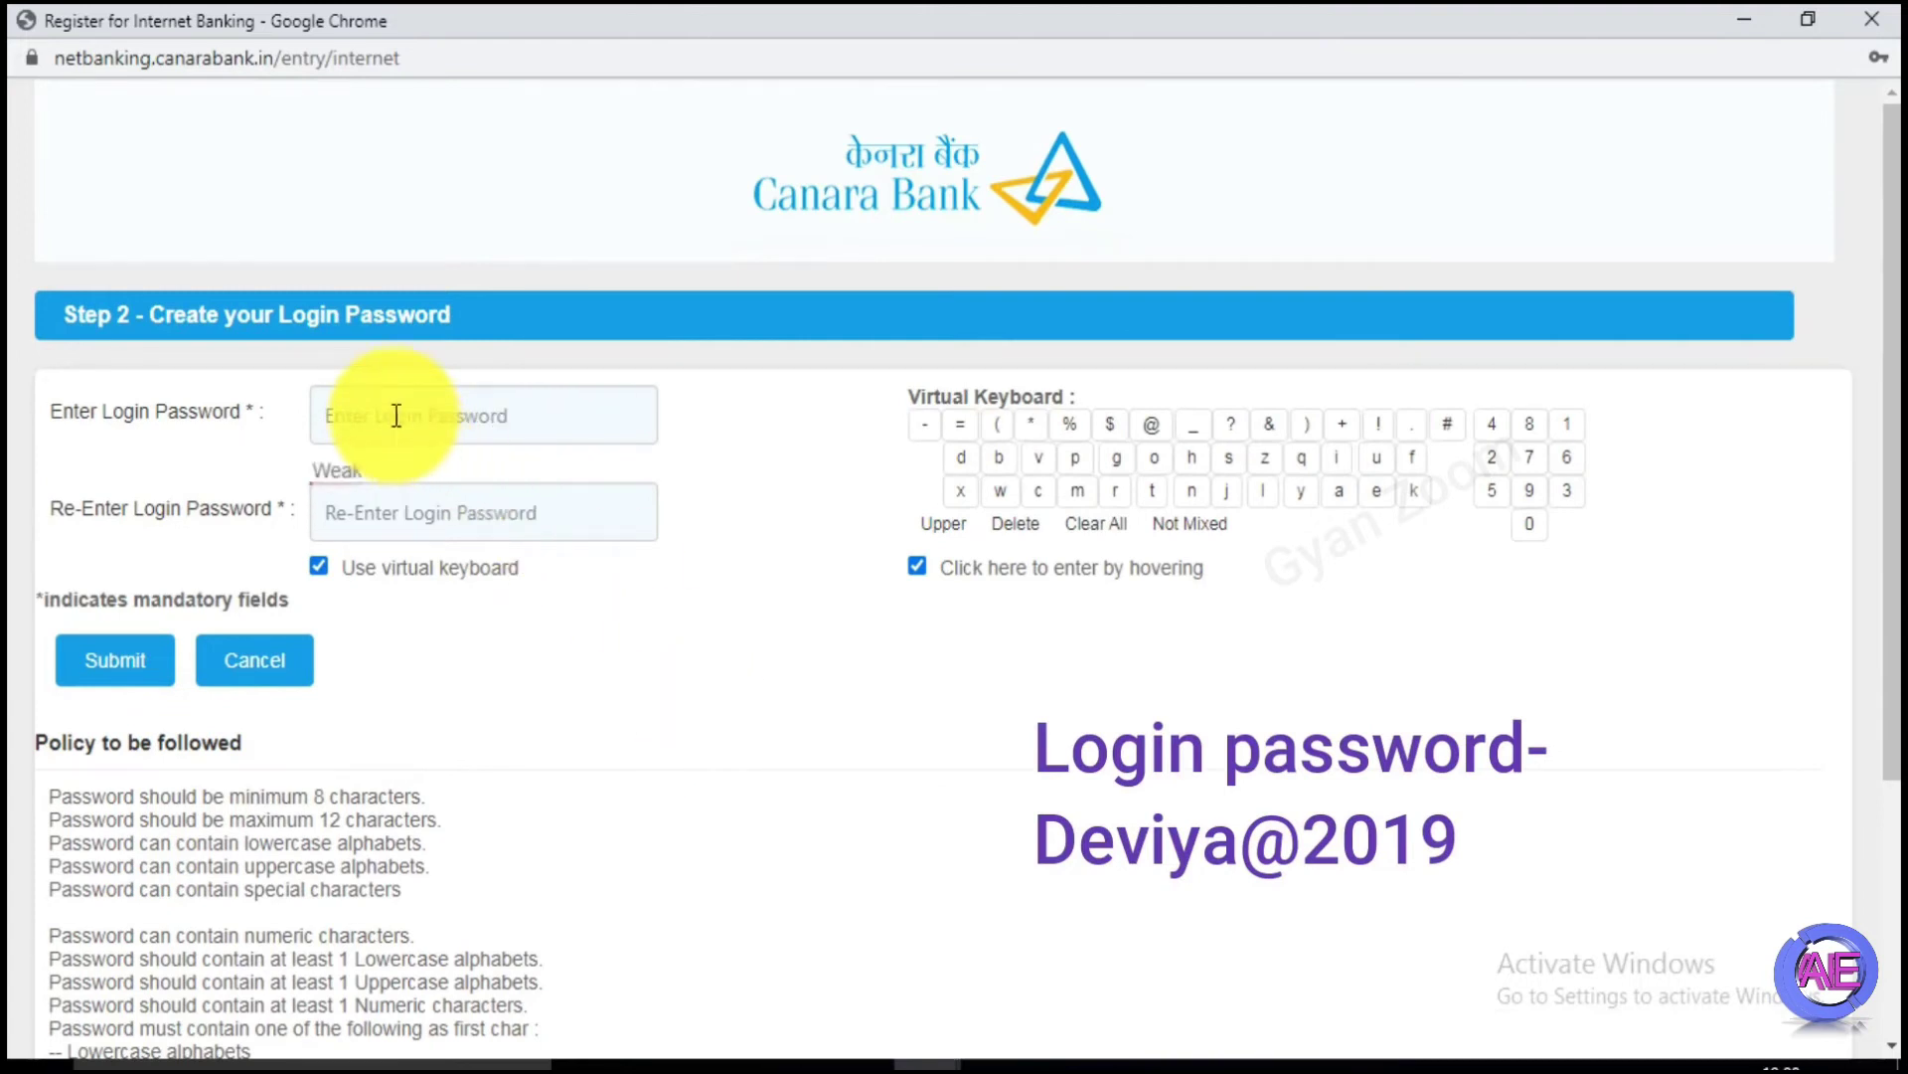
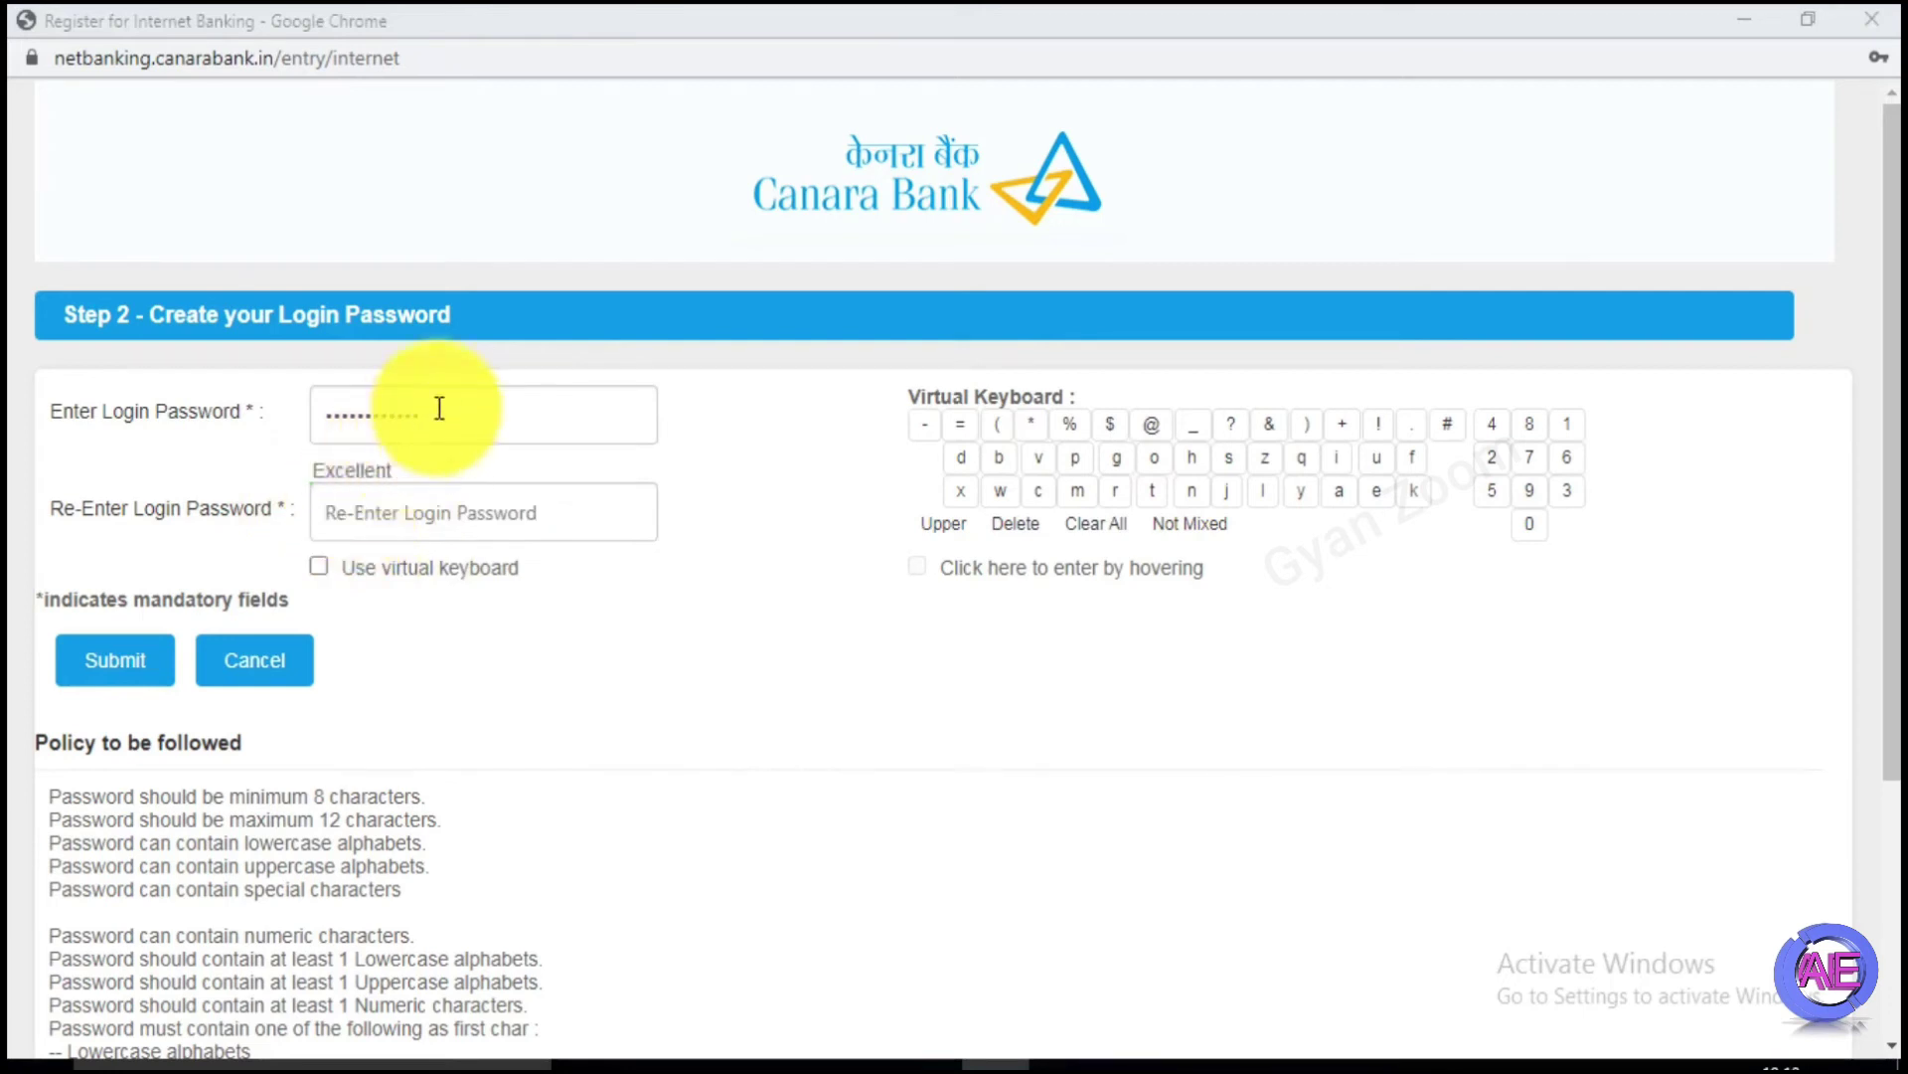
left_click(365, 518)
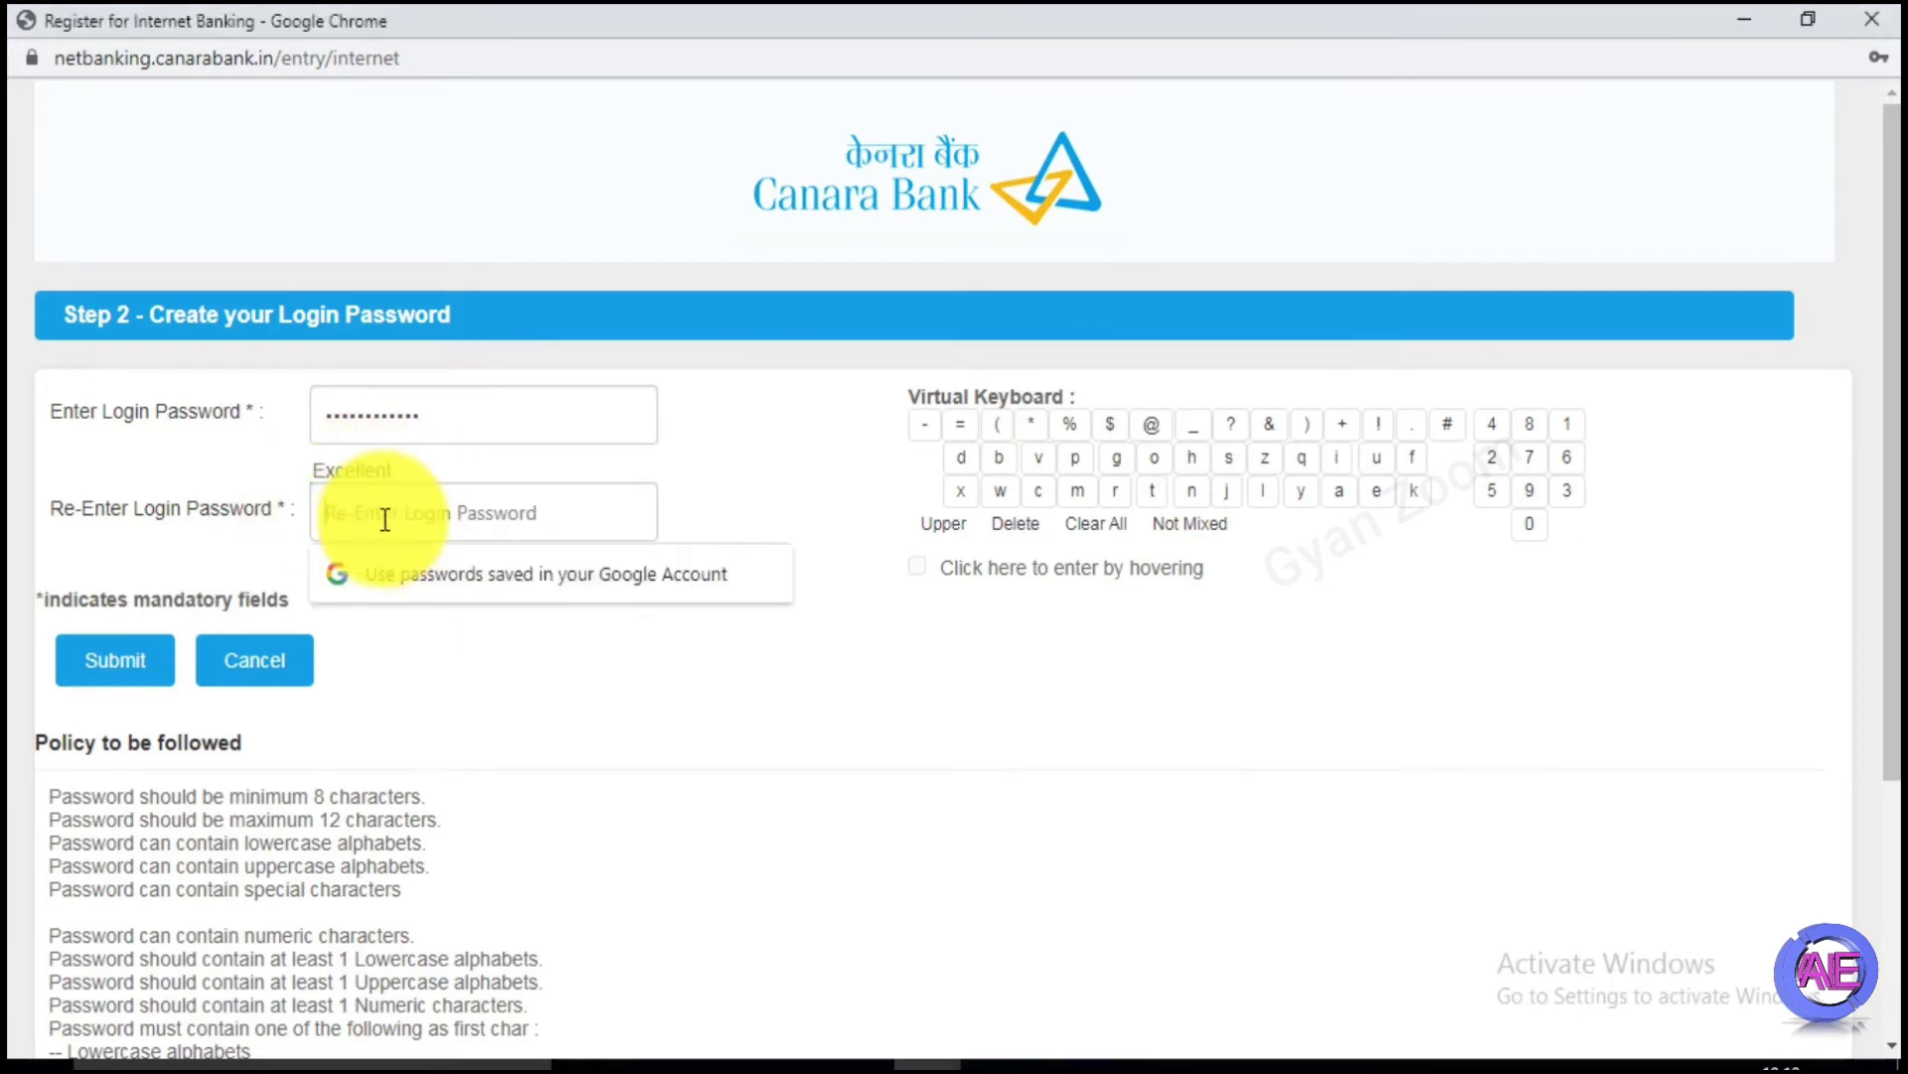
left_click(753, 493)
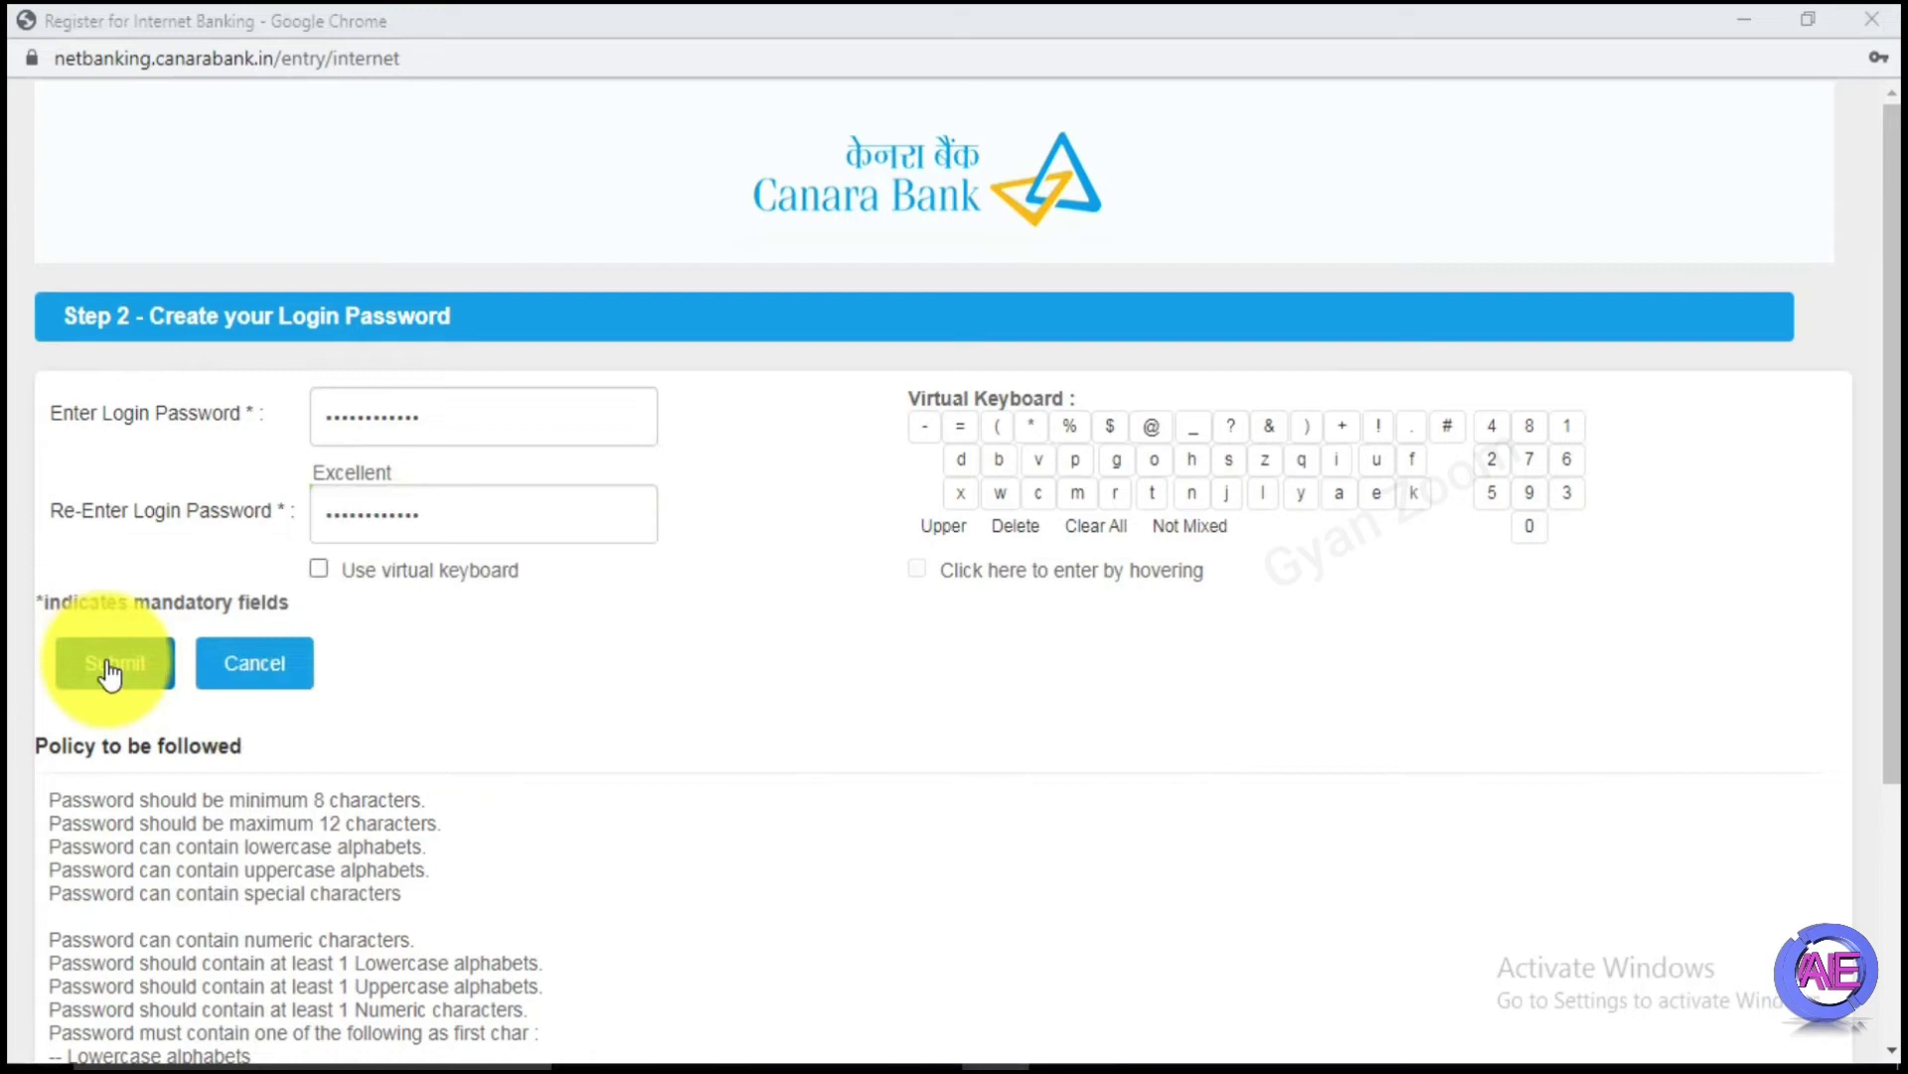
left_click(109, 675)
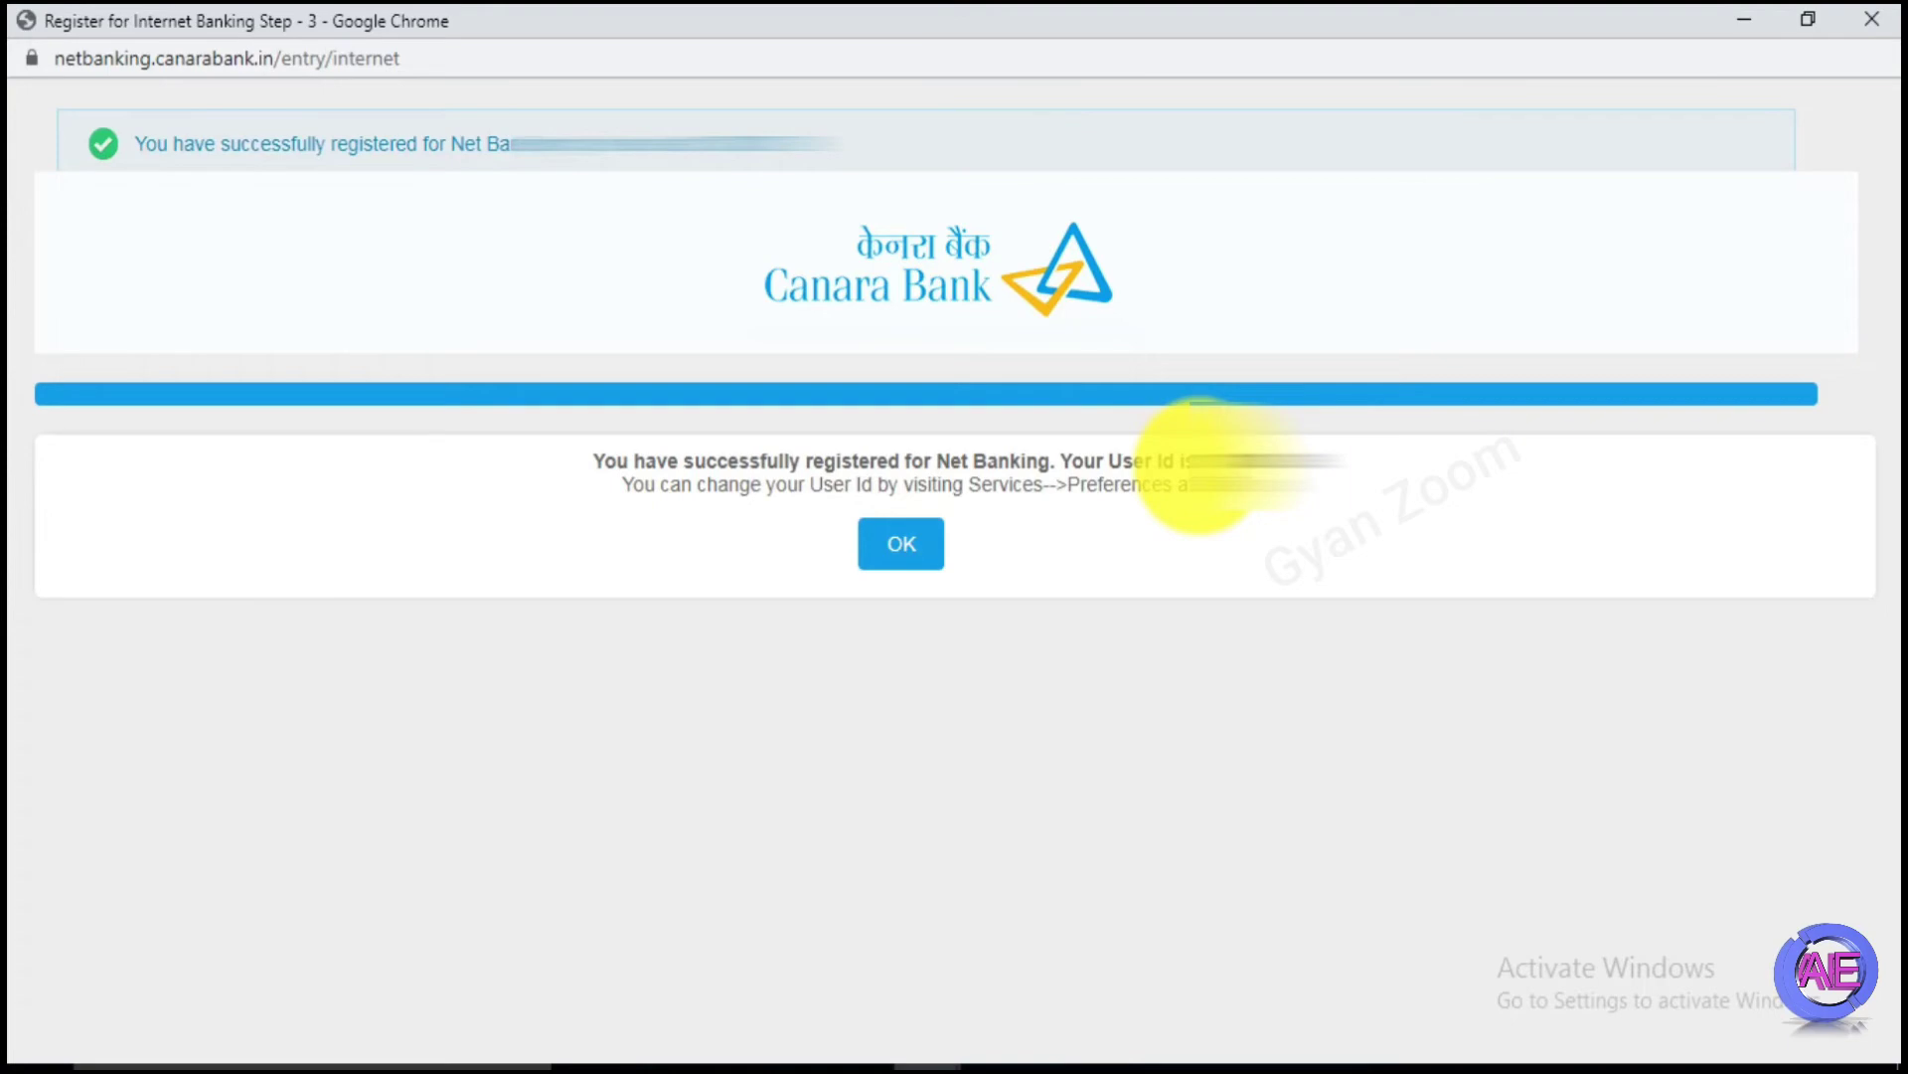
Dismiss the registration success message and paste in the user ID and password.
left_click(904, 547)
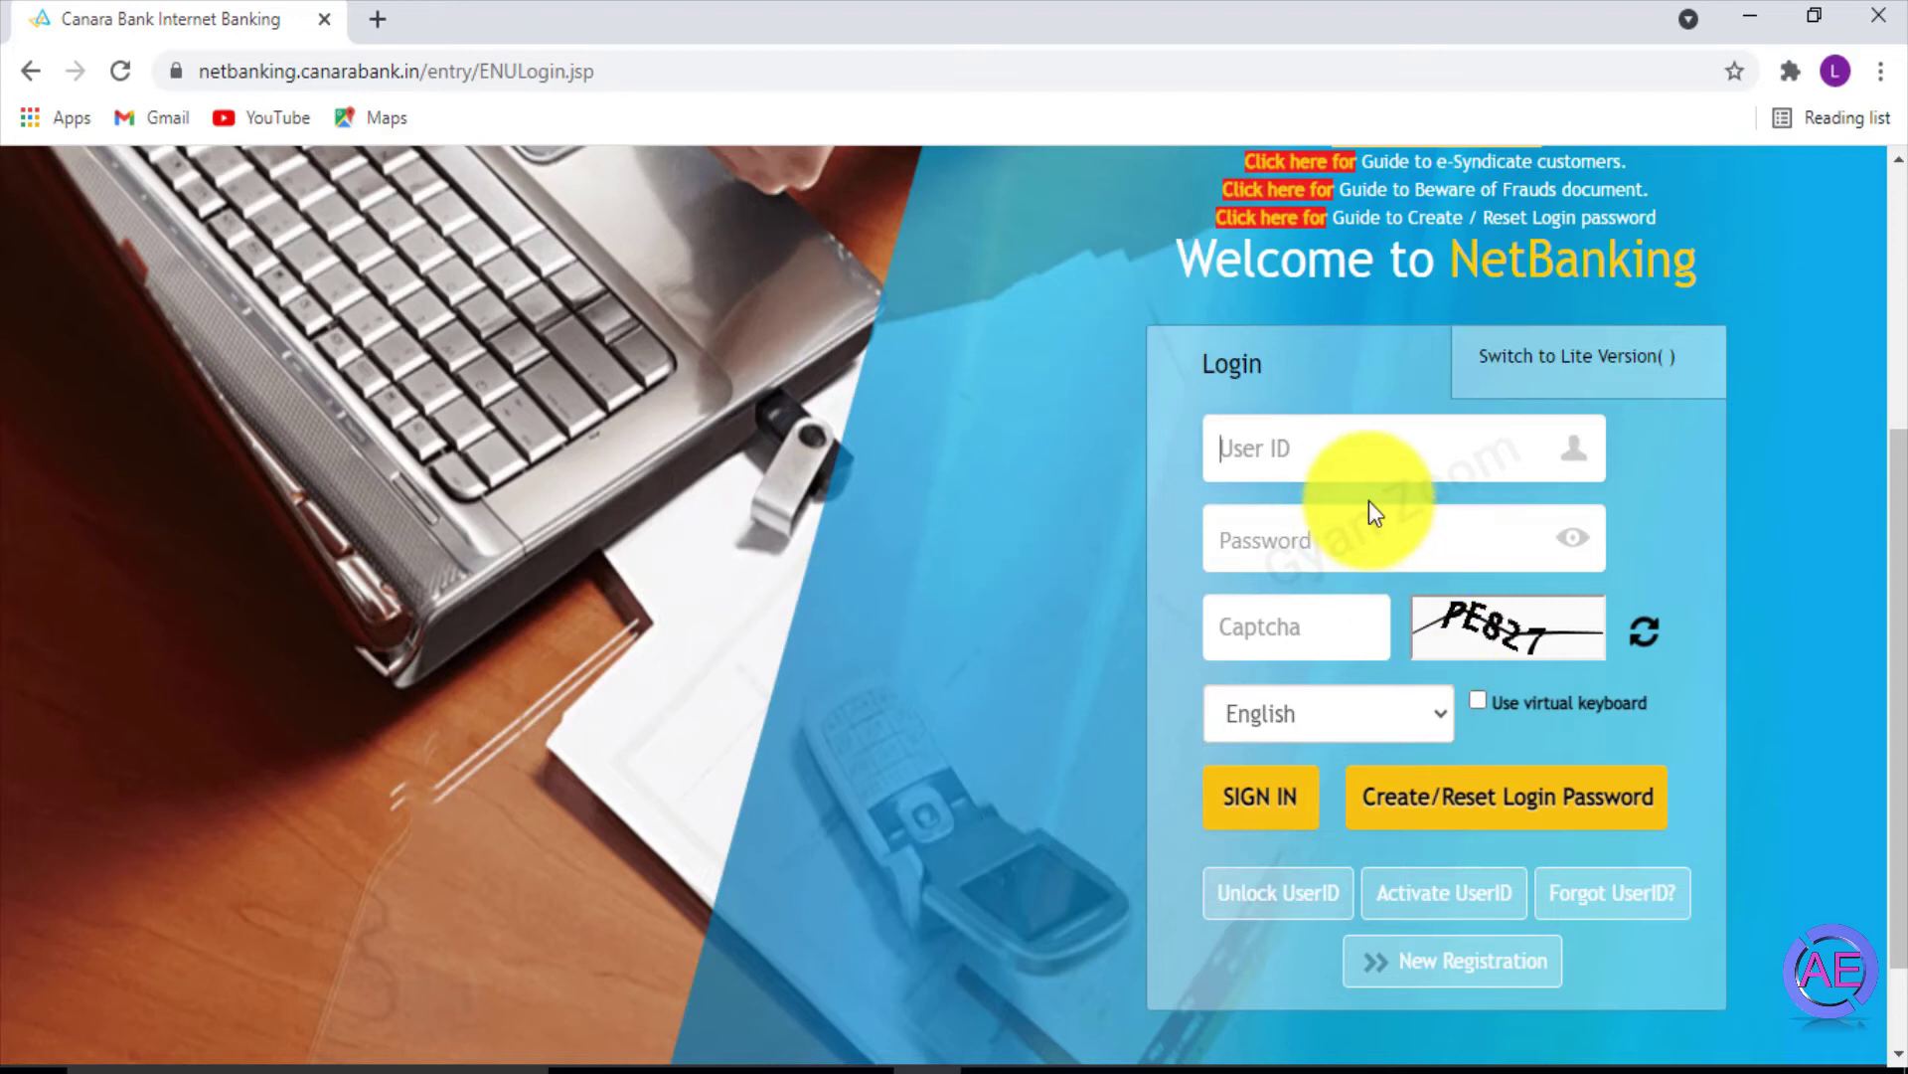
left_click(1269, 455)
key("ctrl+v")
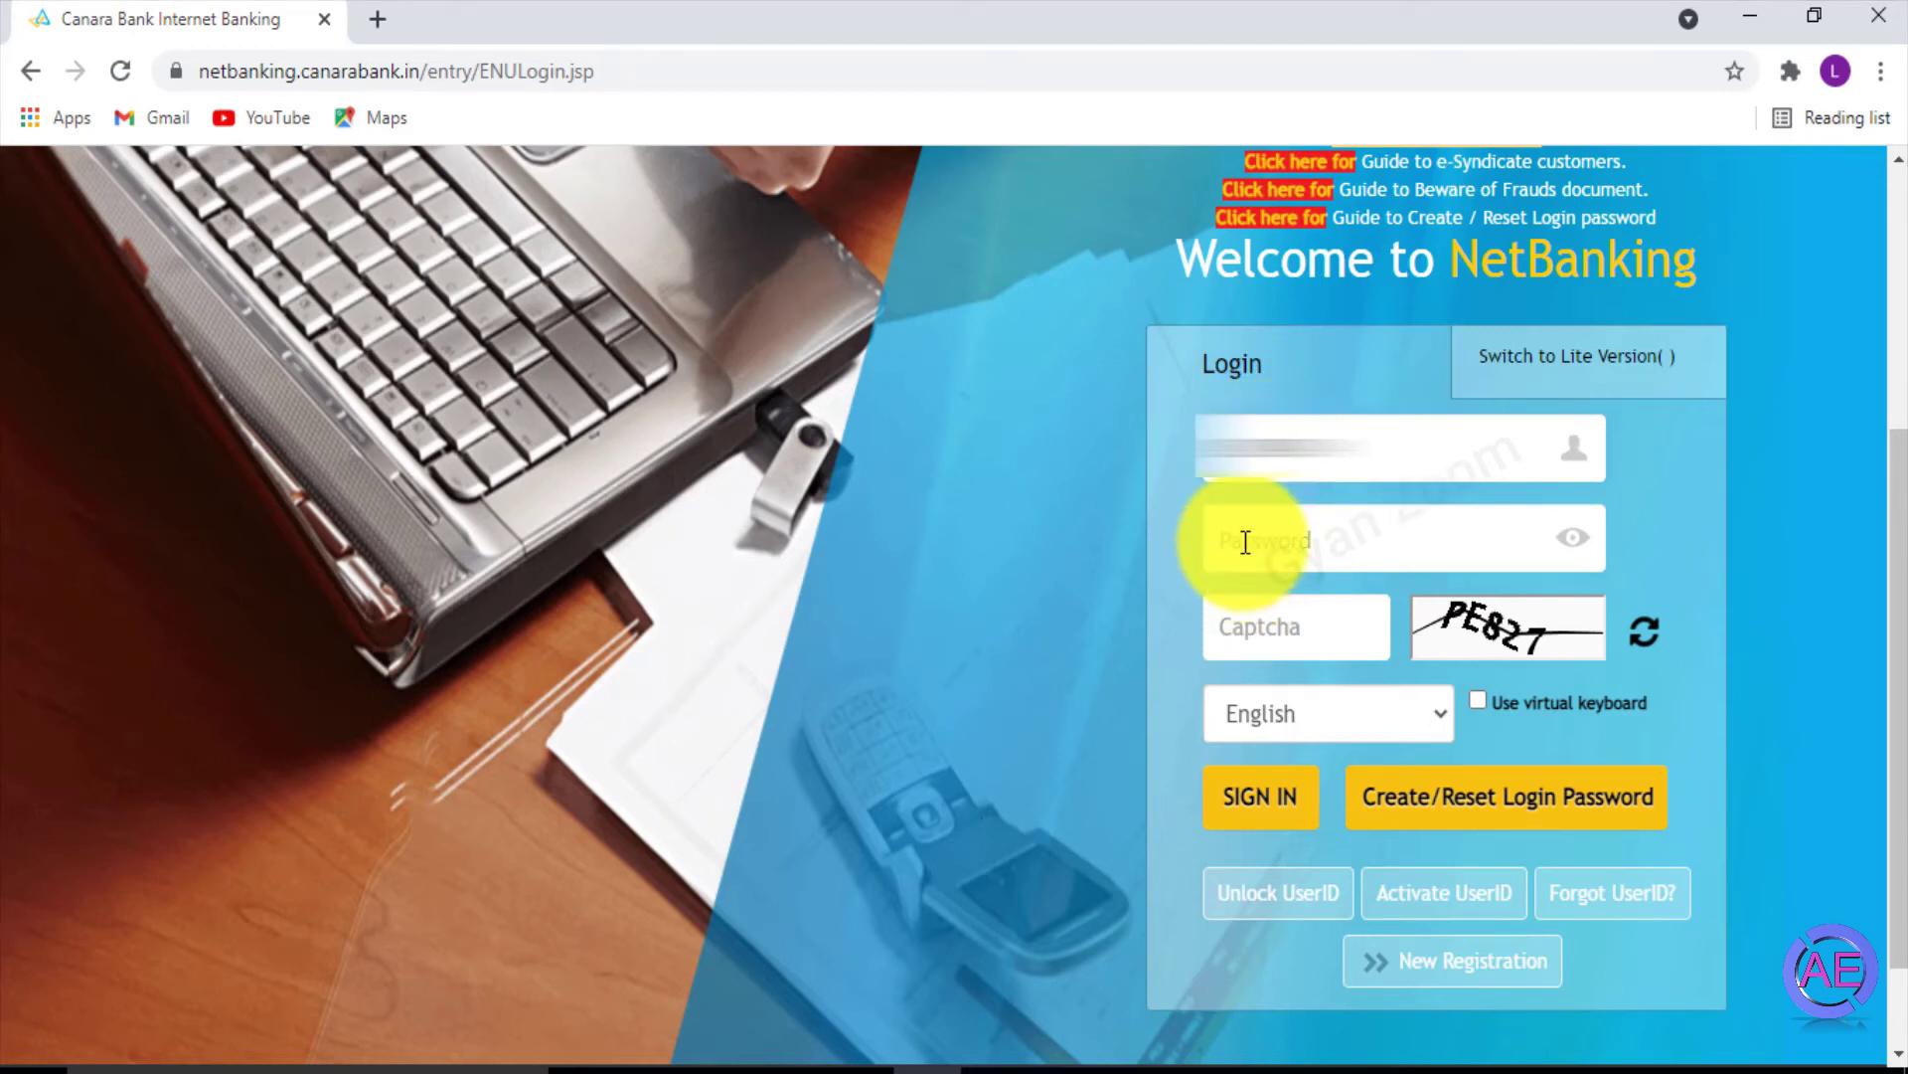
left_click(1373, 554)
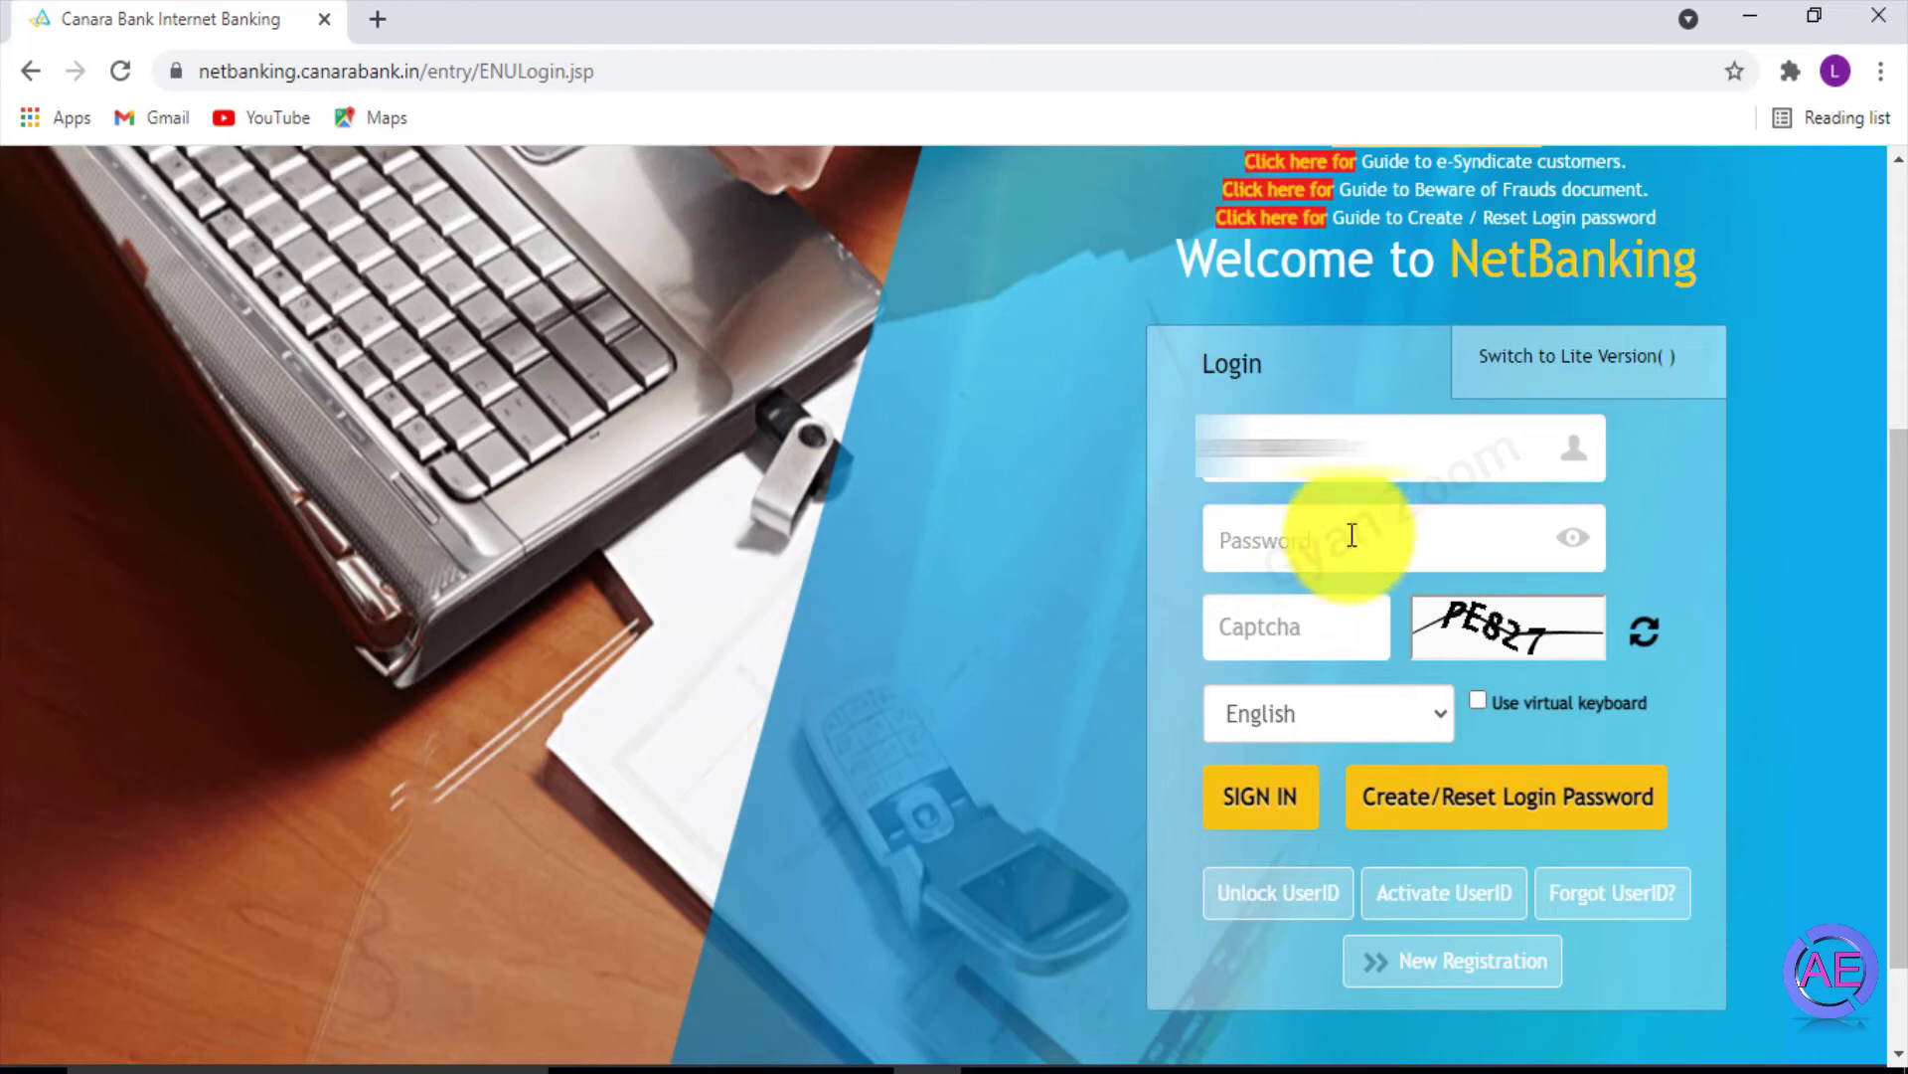
left_click(1312, 547)
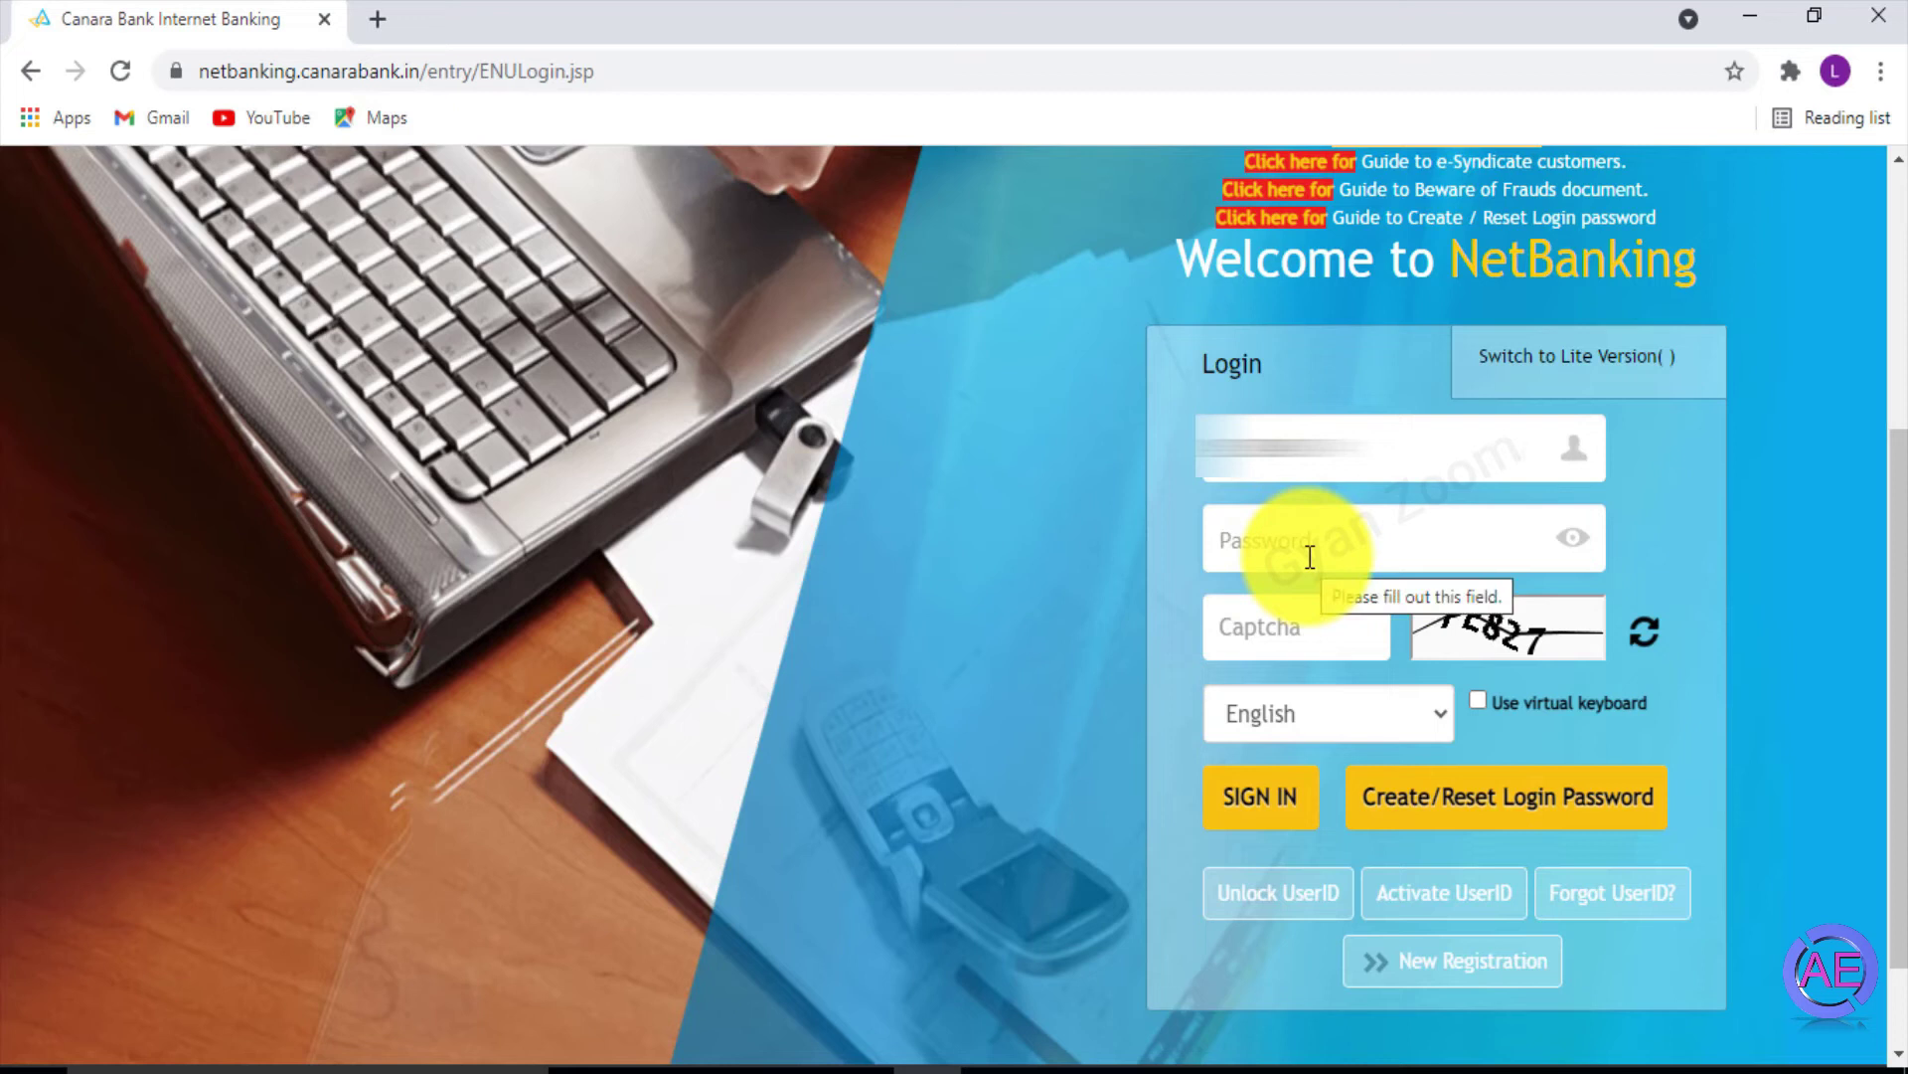
key("ctrl+v")
Enter the captcha and sign in to net banking.
left_click(1310, 628)
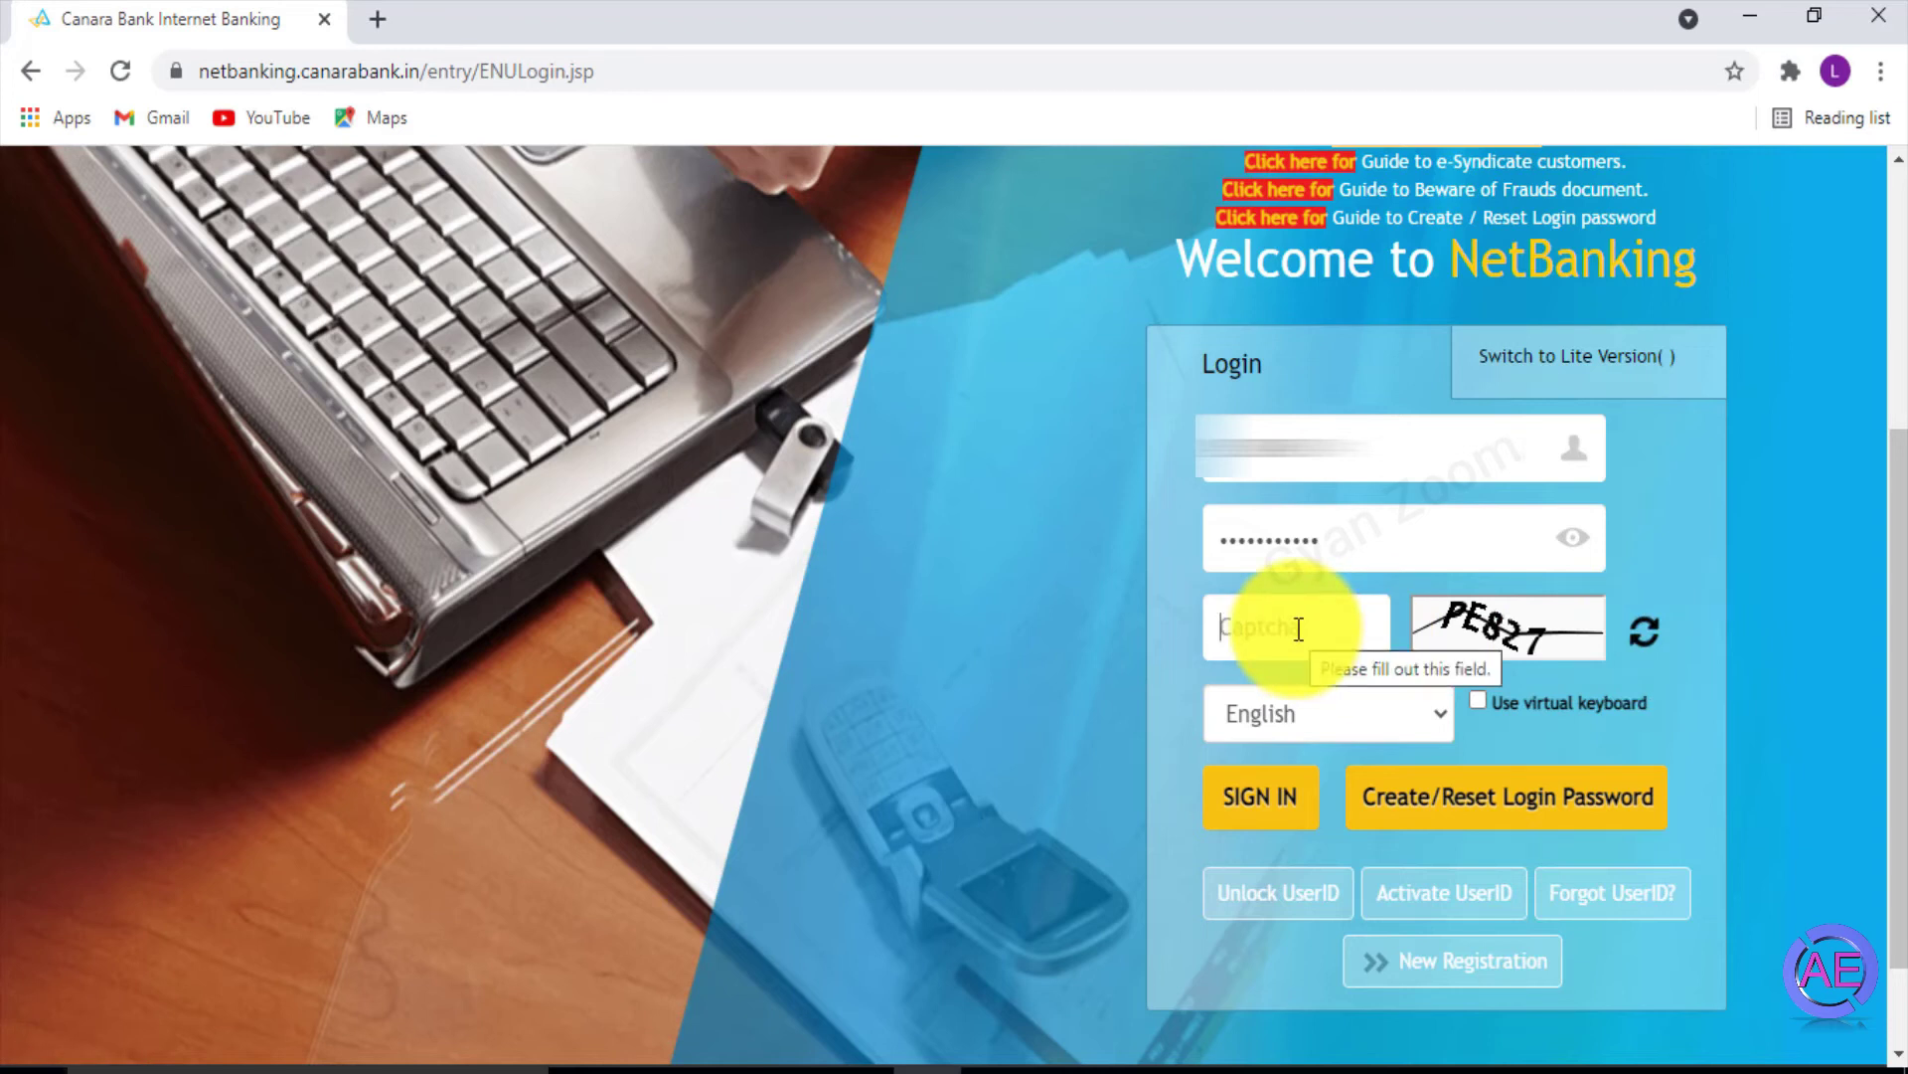
type("PE827")
left_click(1270, 810)
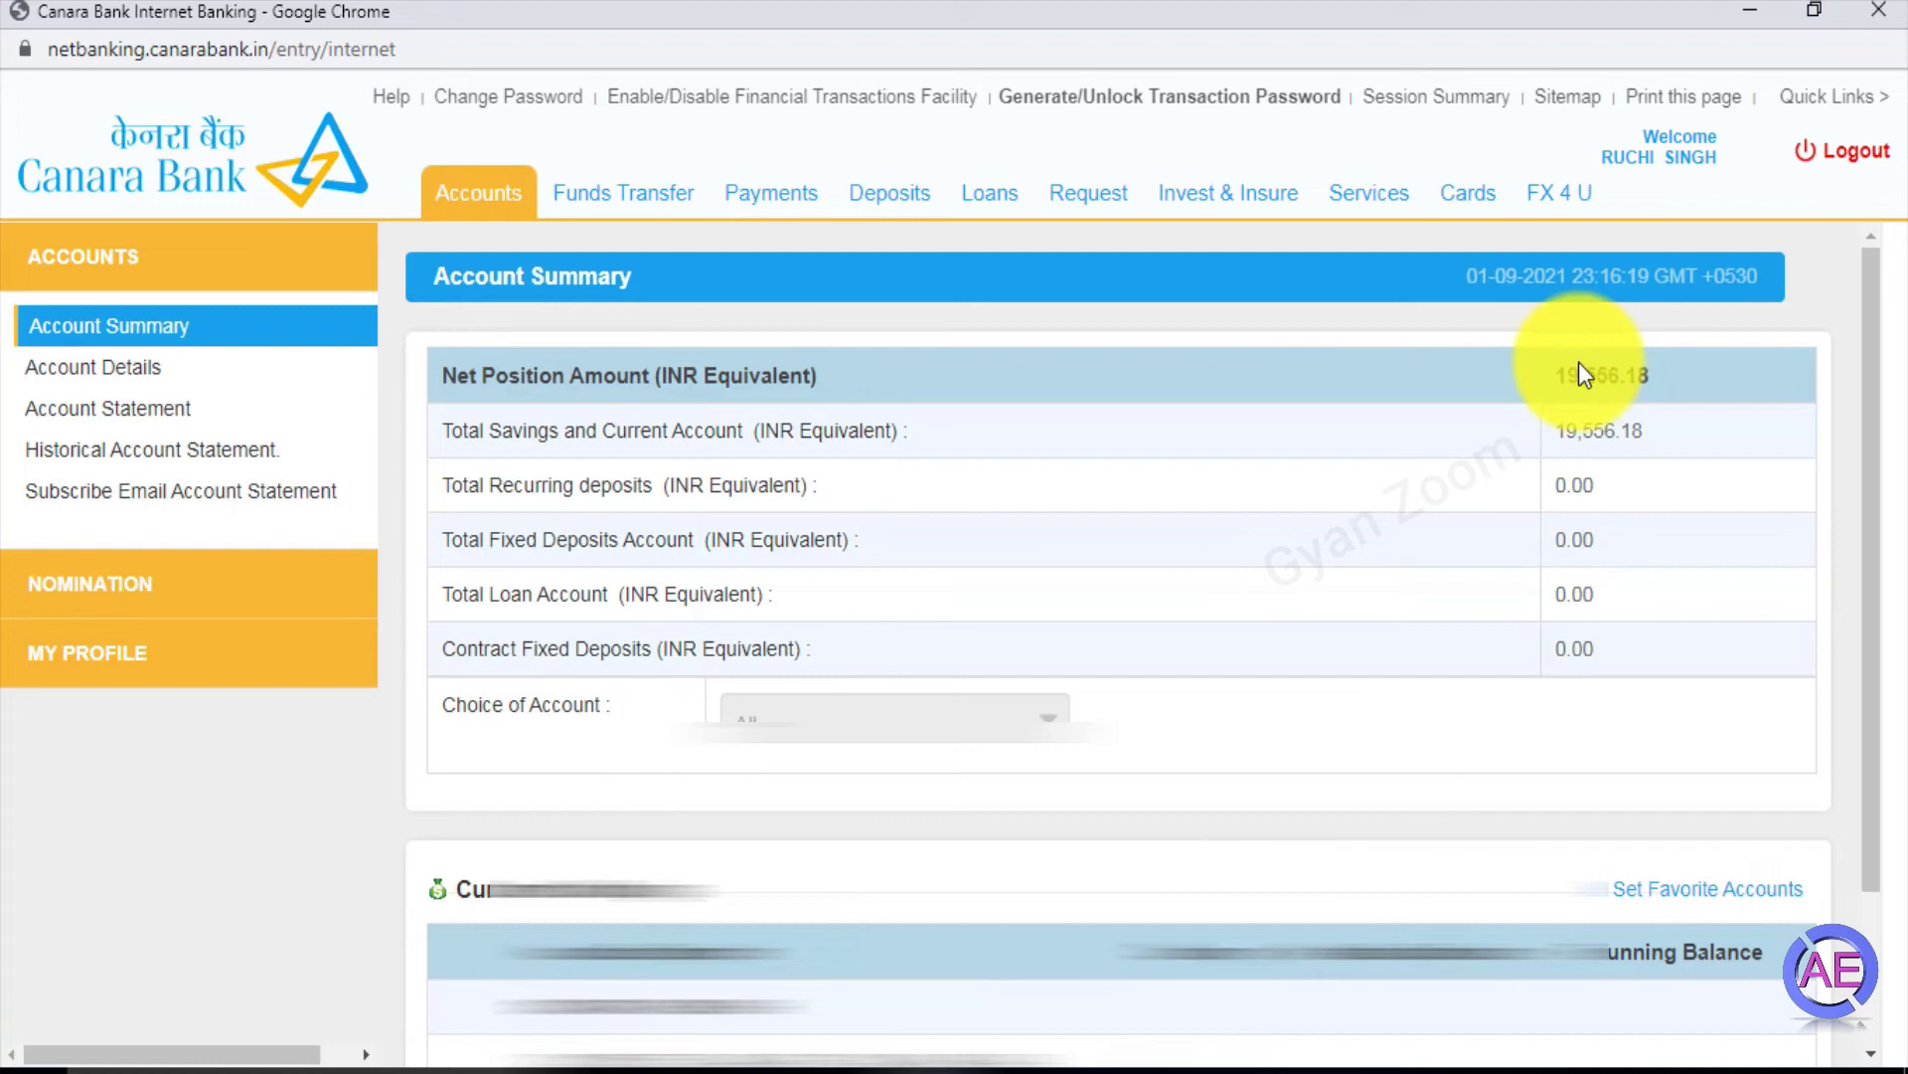
left_click_drag(1556, 374, 1682, 386)
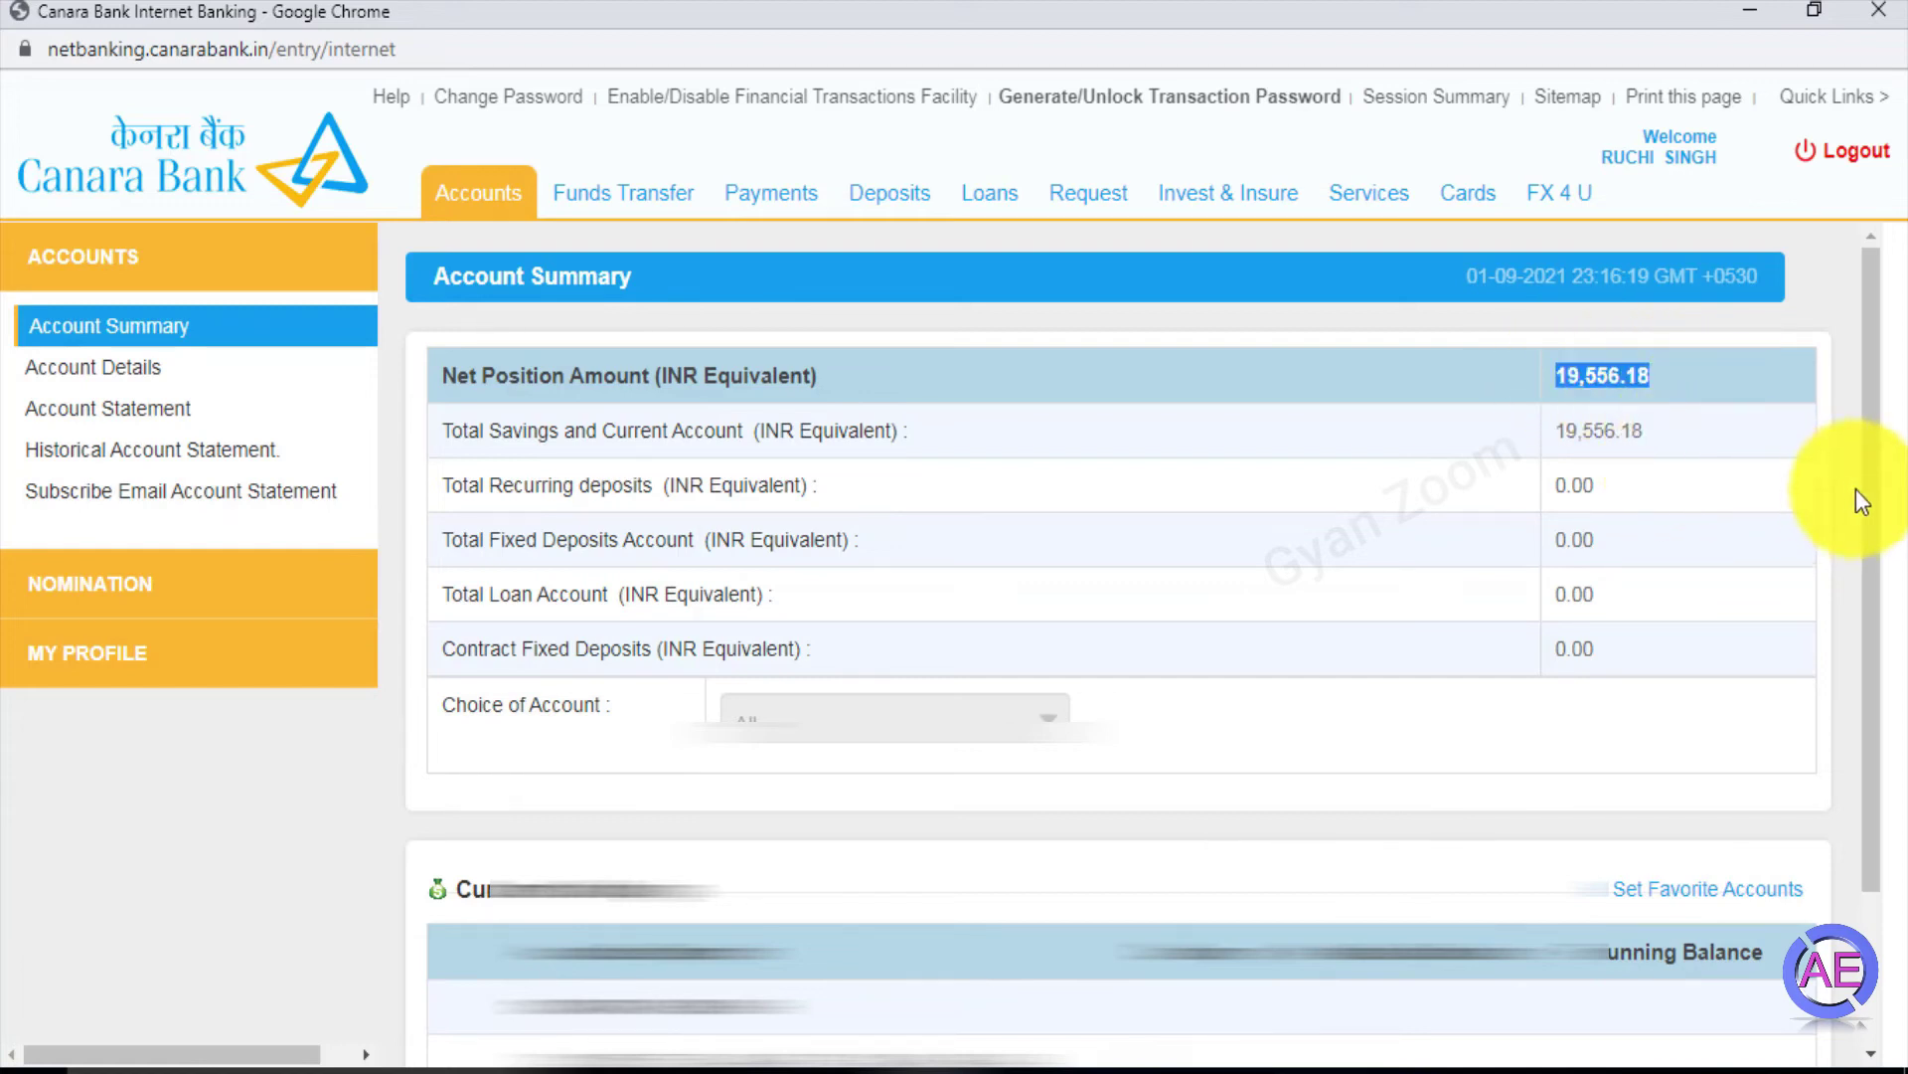
left_click_drag(1870, 487, 1879, 647)
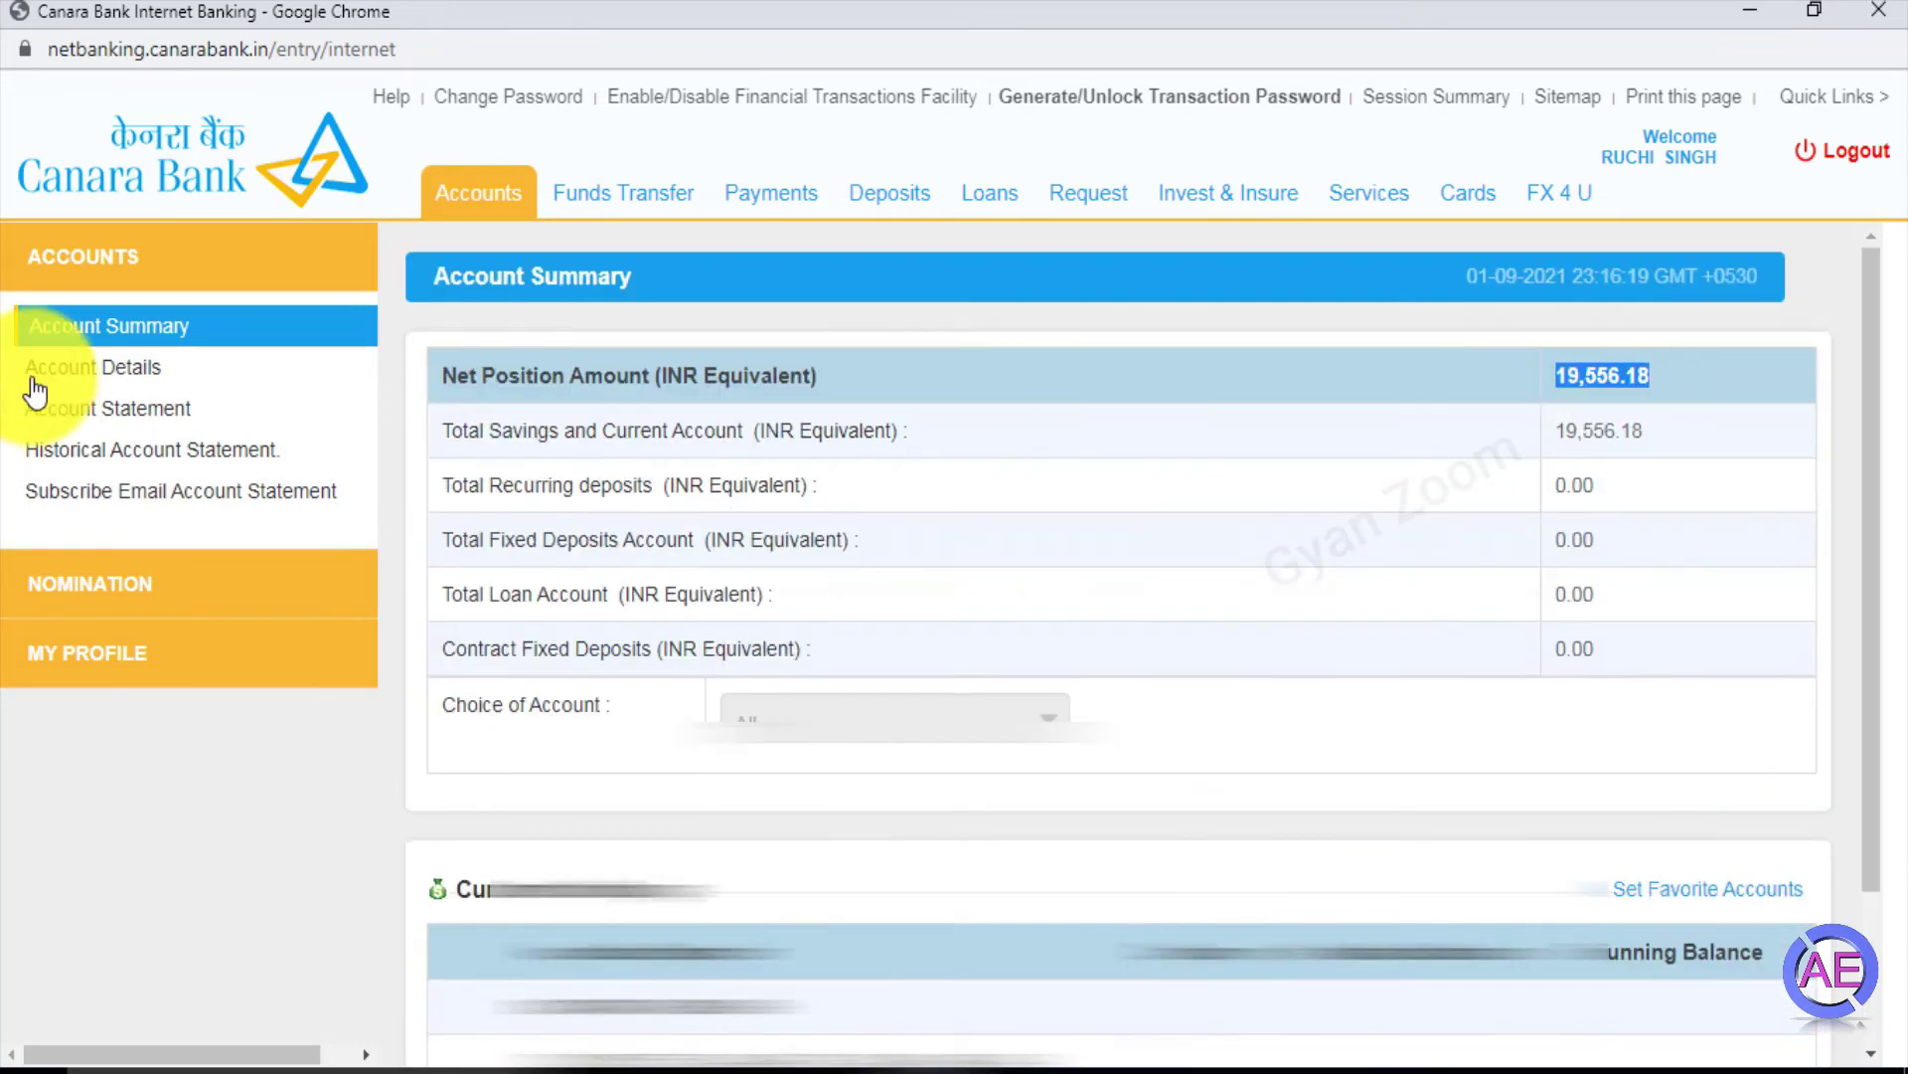
scroll(955, 597, "up", 2)
View the chosen savings account's details, then visit Account Statement and Funds Transfer.
left_click(117, 376)
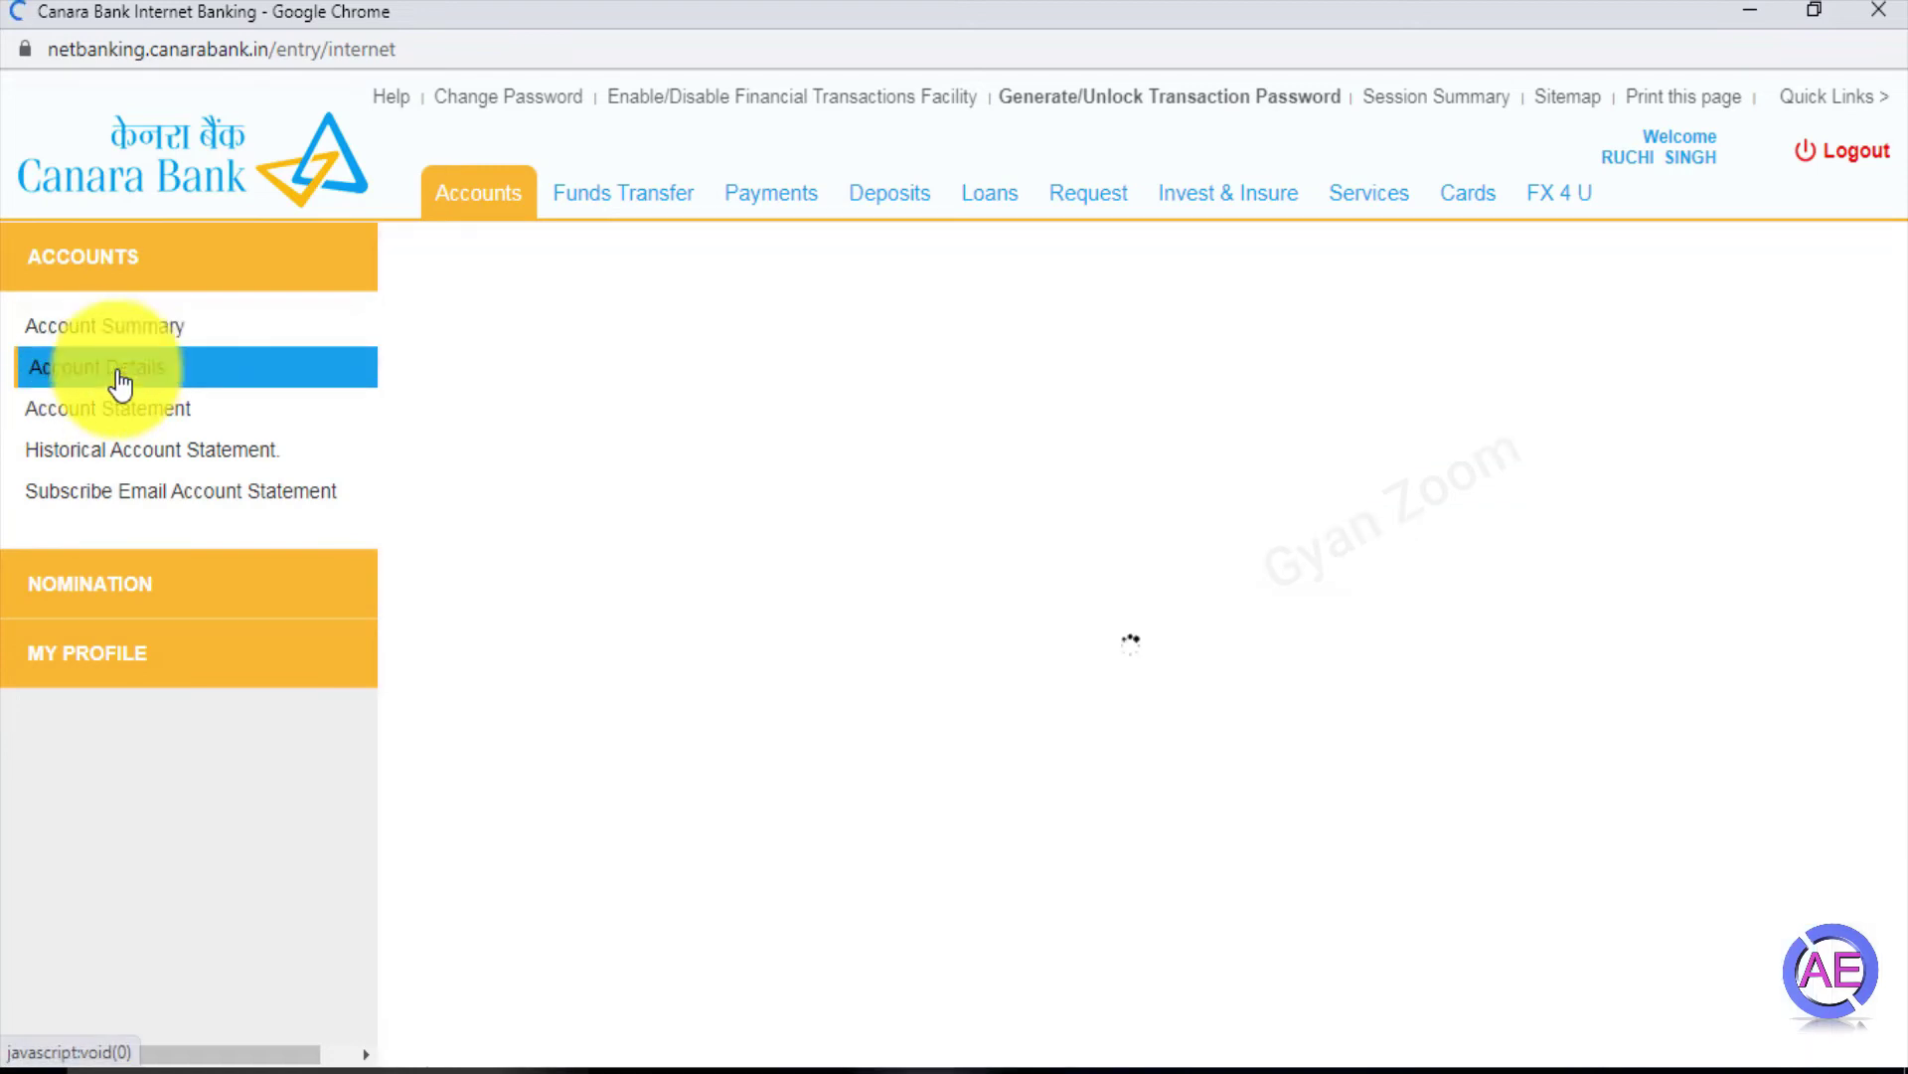
left_click(1044, 388)
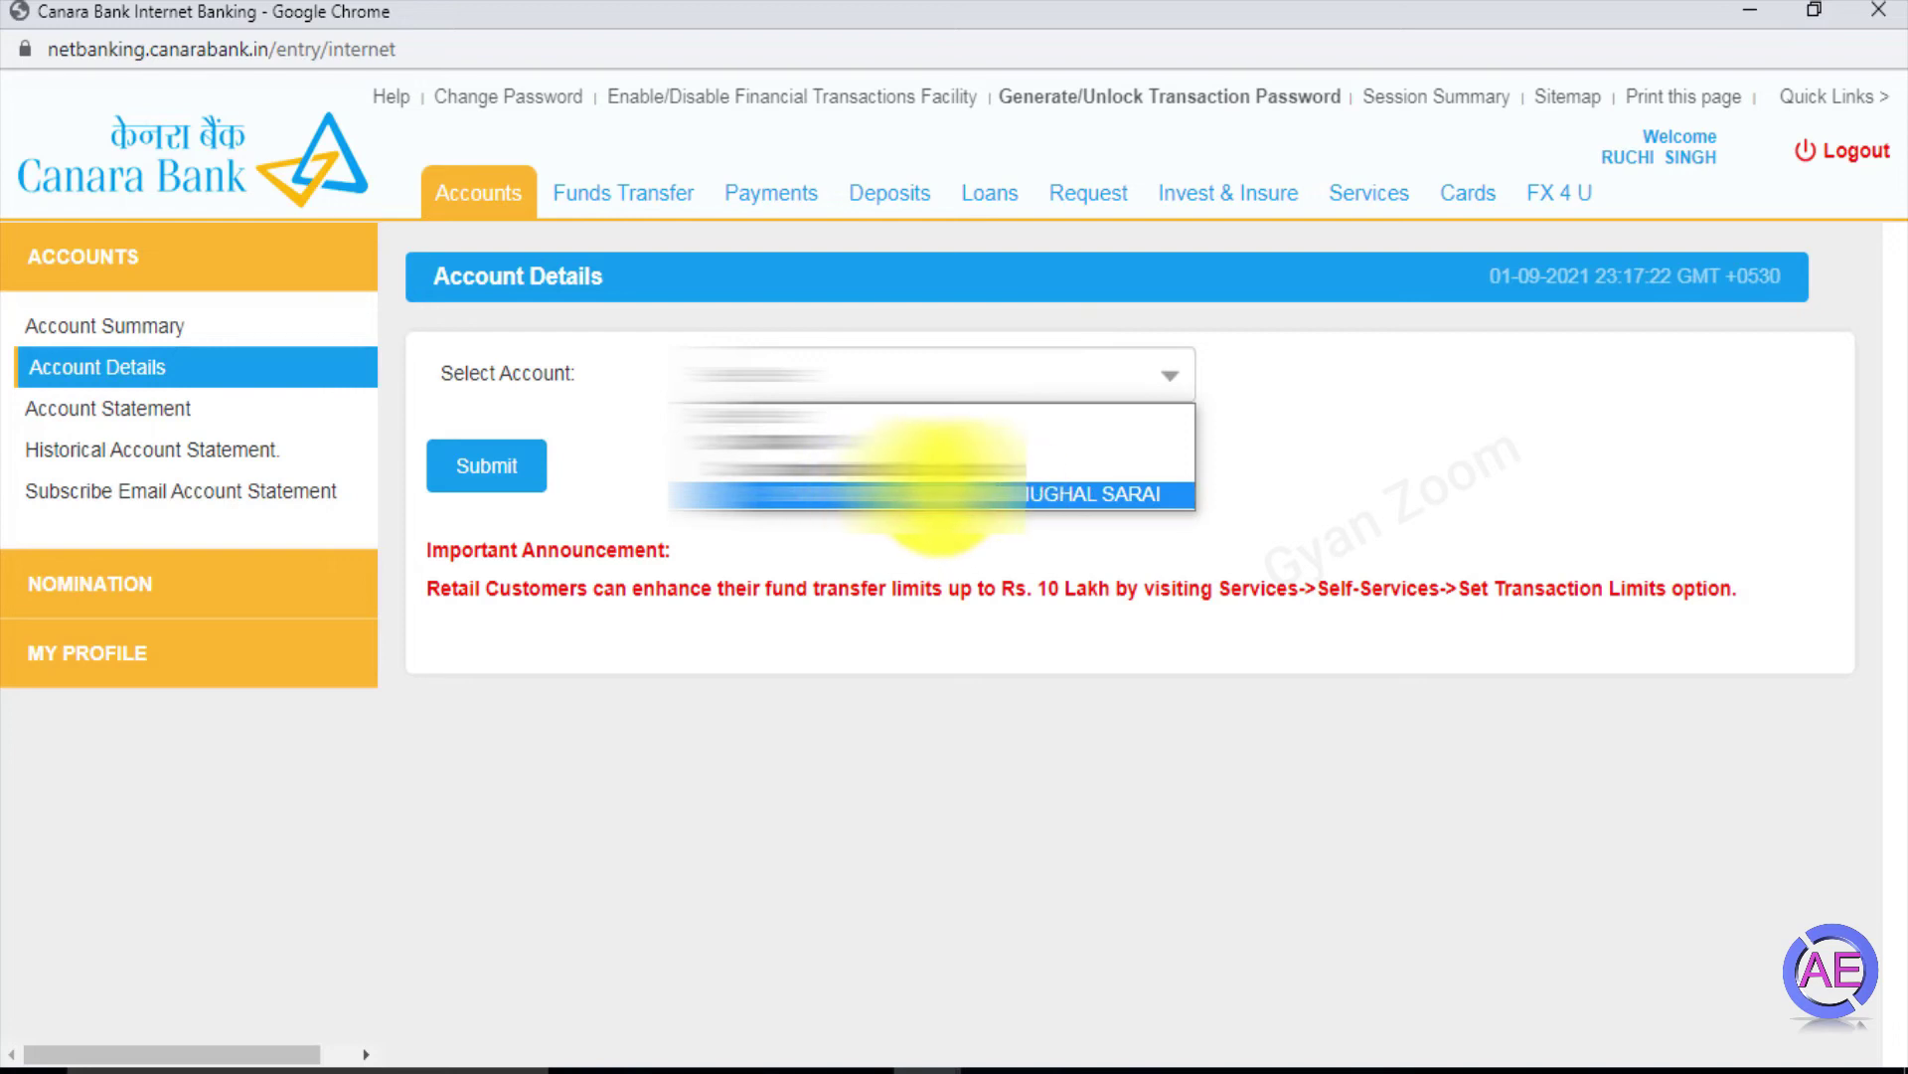
left_click(944, 494)
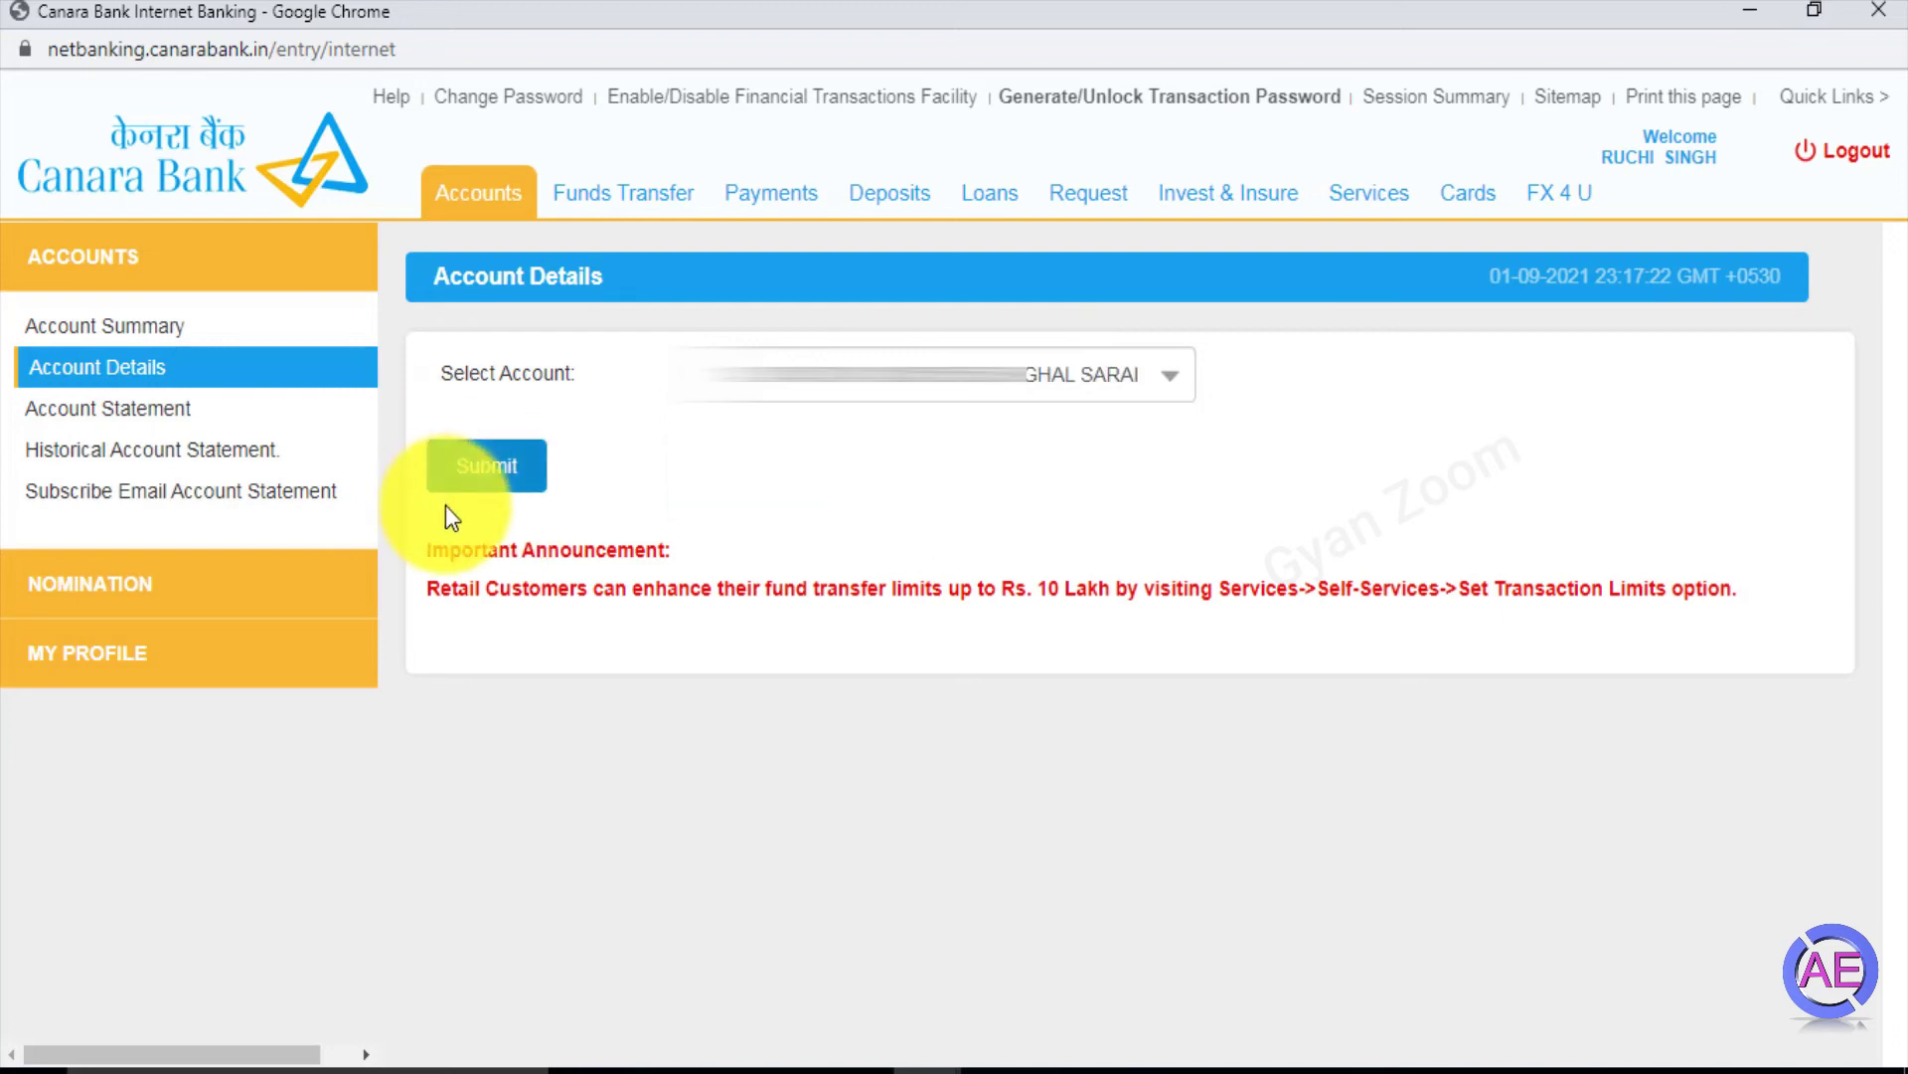
left_click(477, 467)
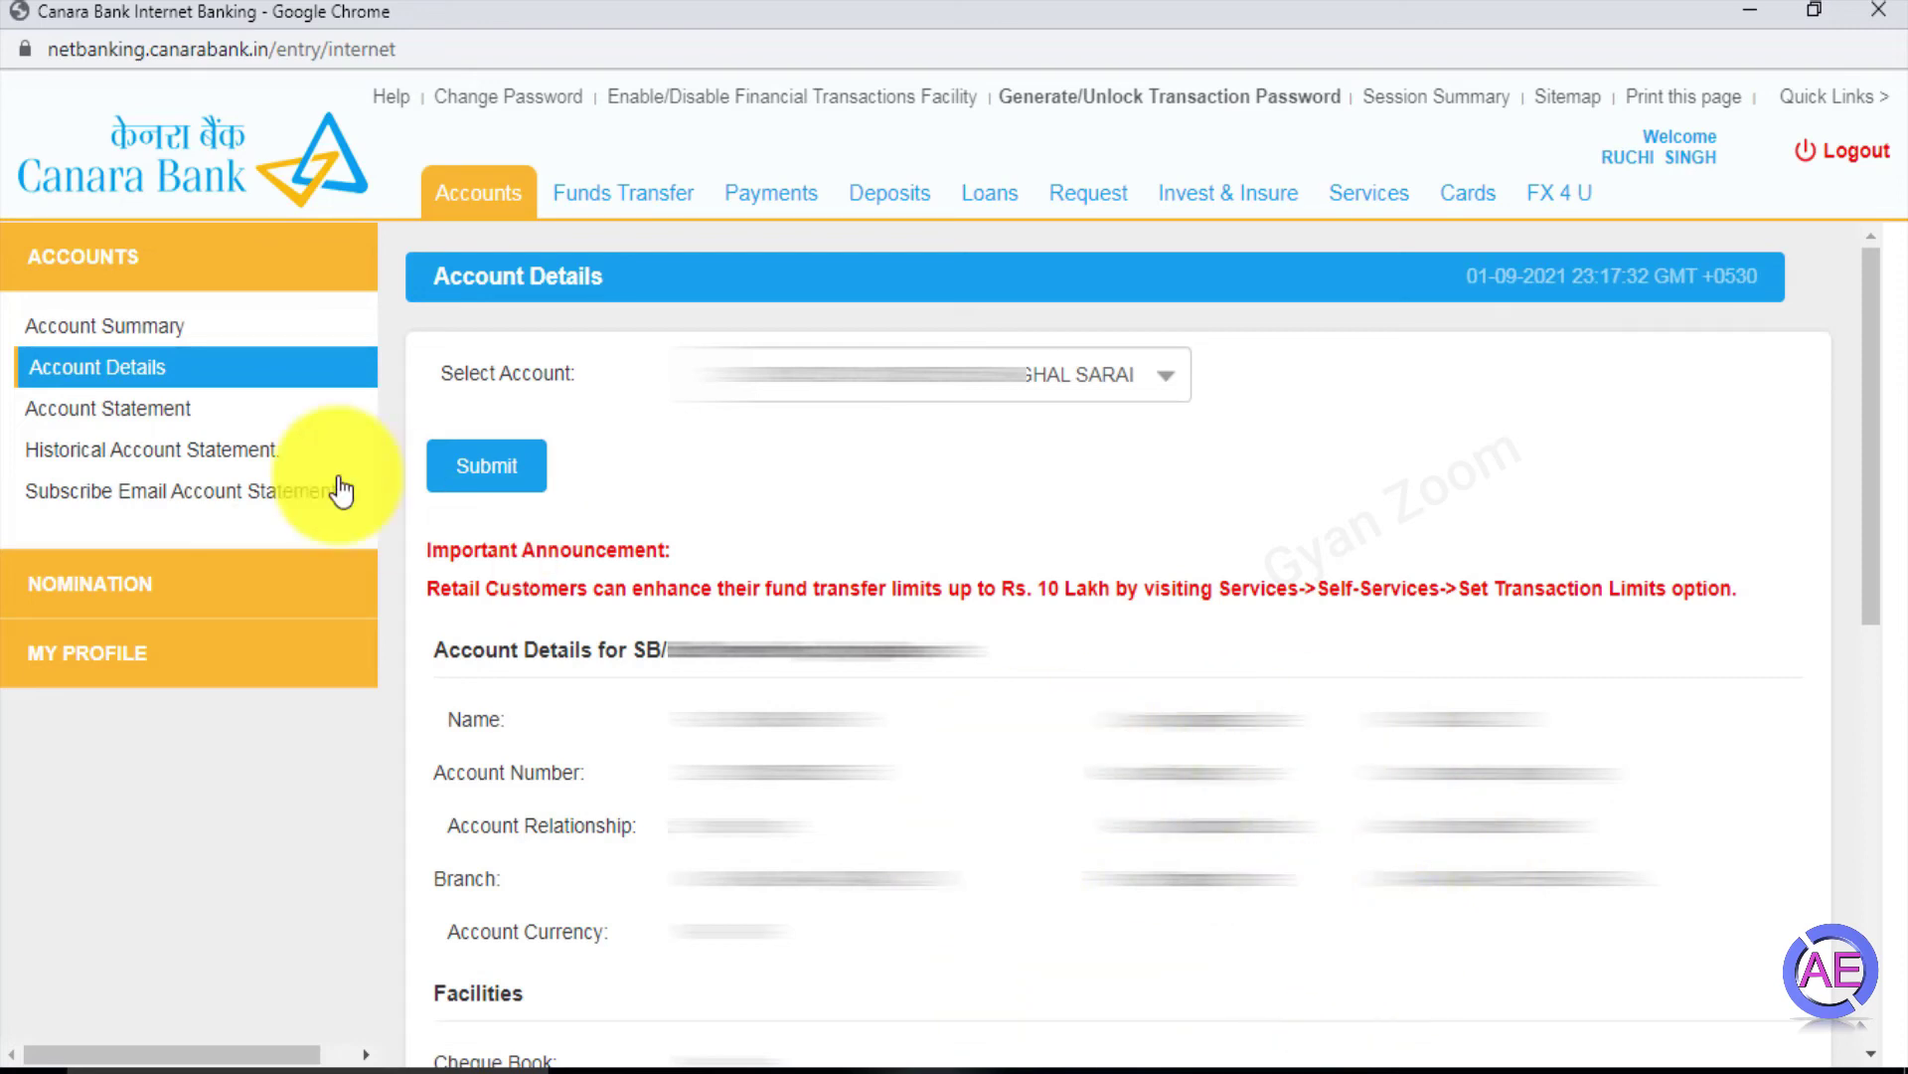
left_click(75, 427)
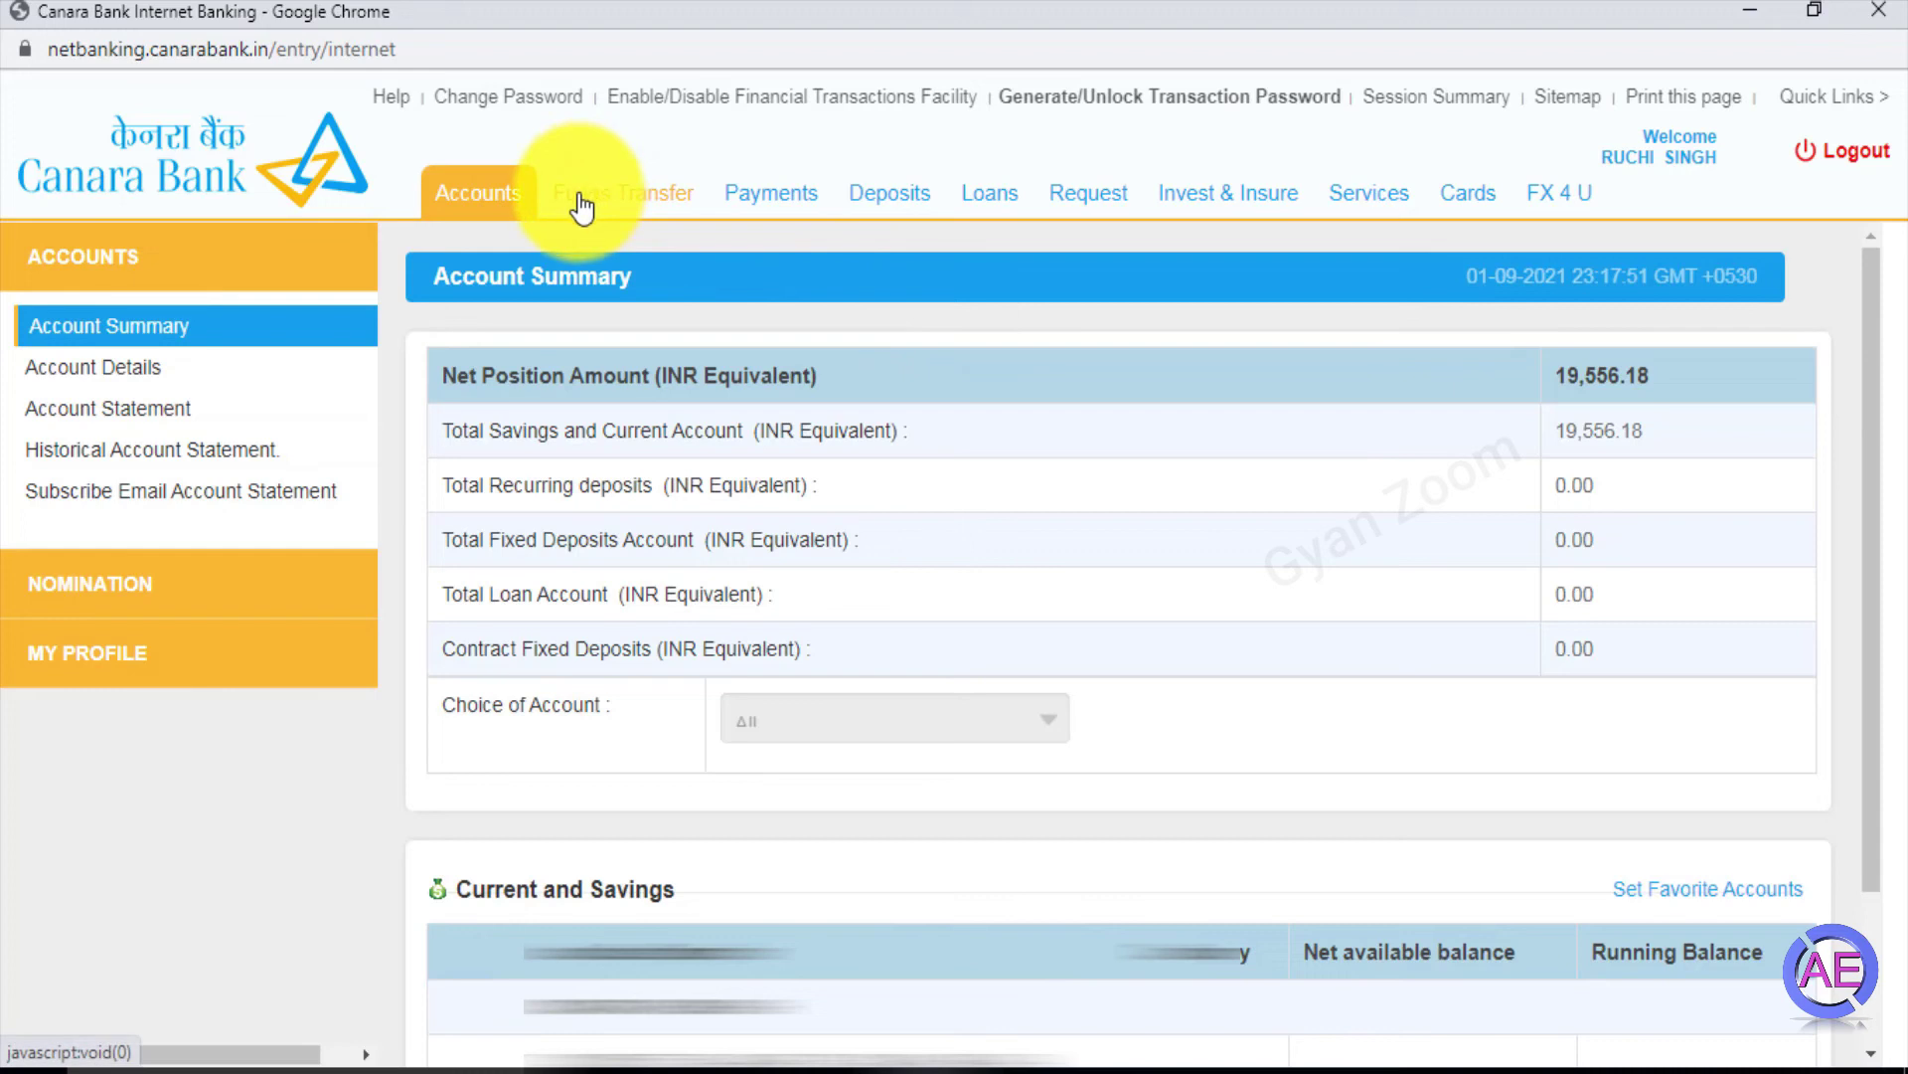
left_click(646, 212)
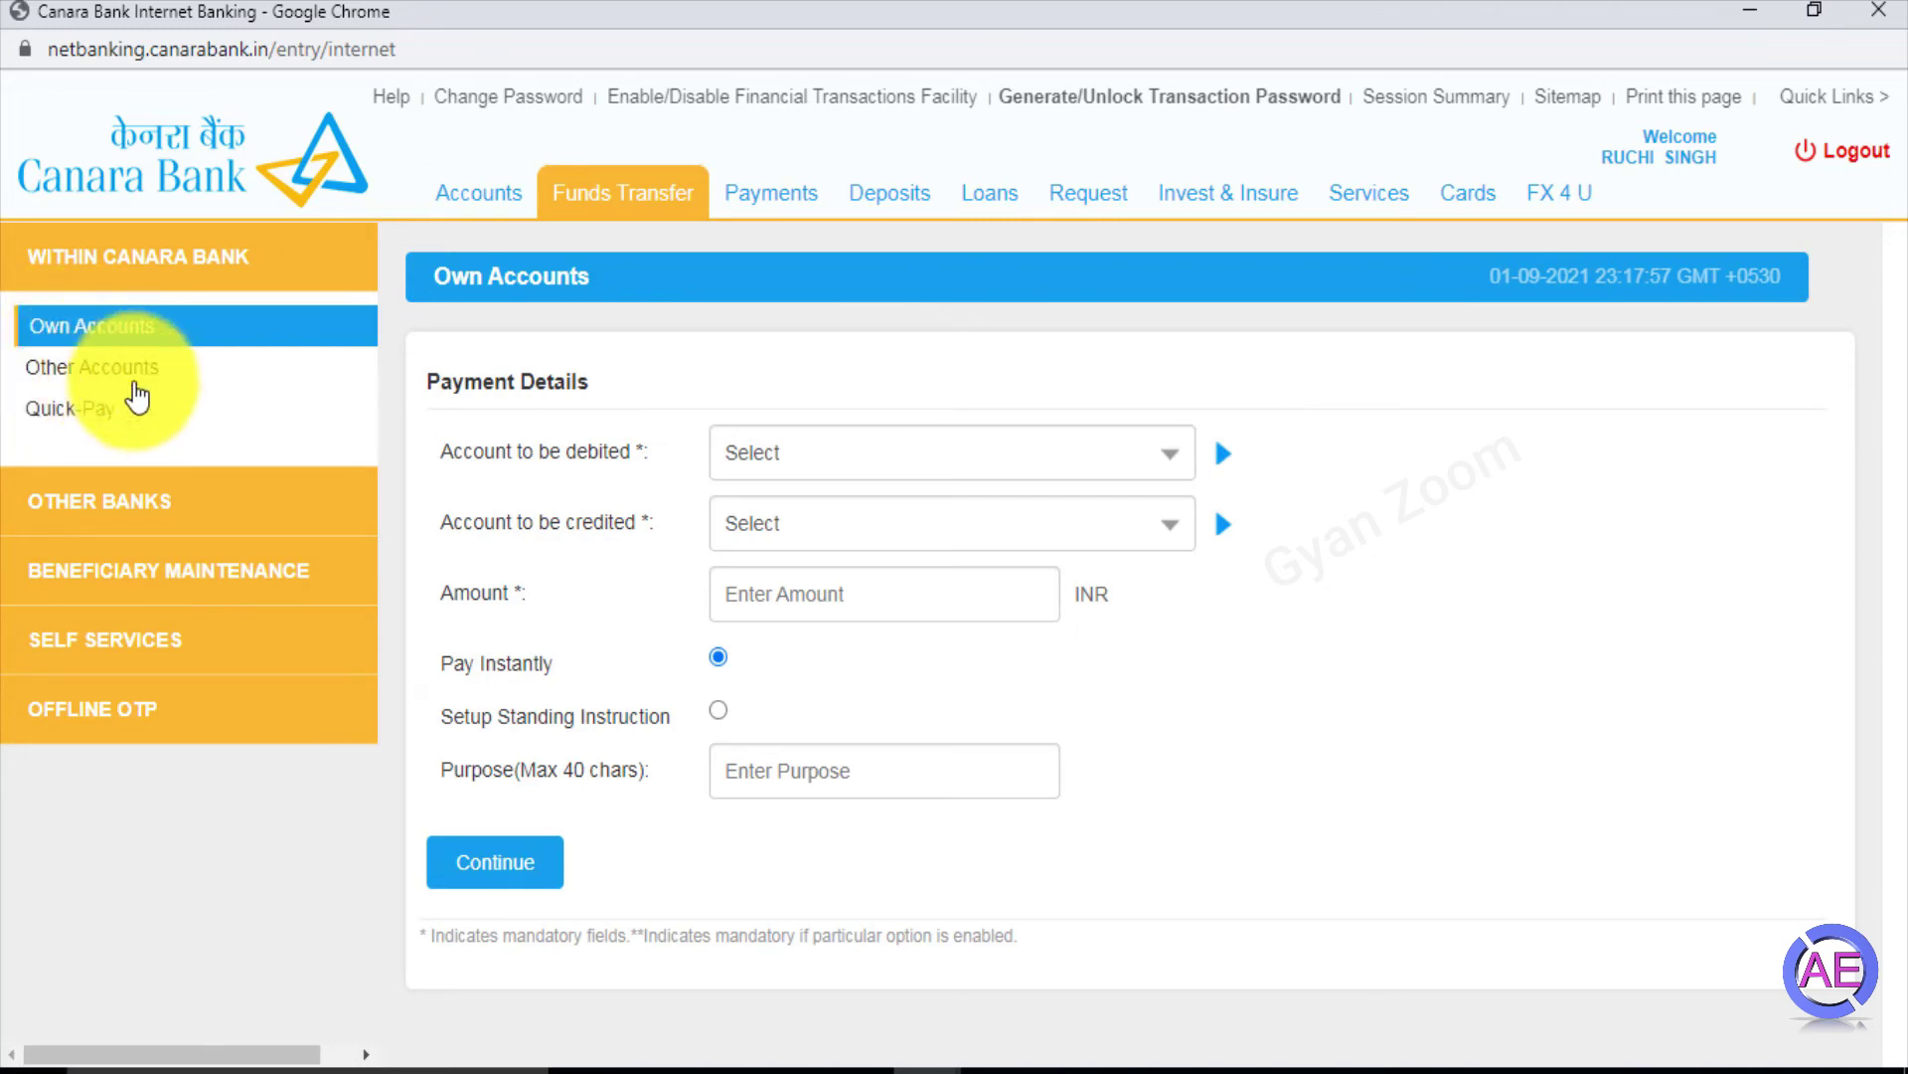
Look over the Other Accounts and Quick-Pay transfer forms, then open Payments.
left_click(106, 373)
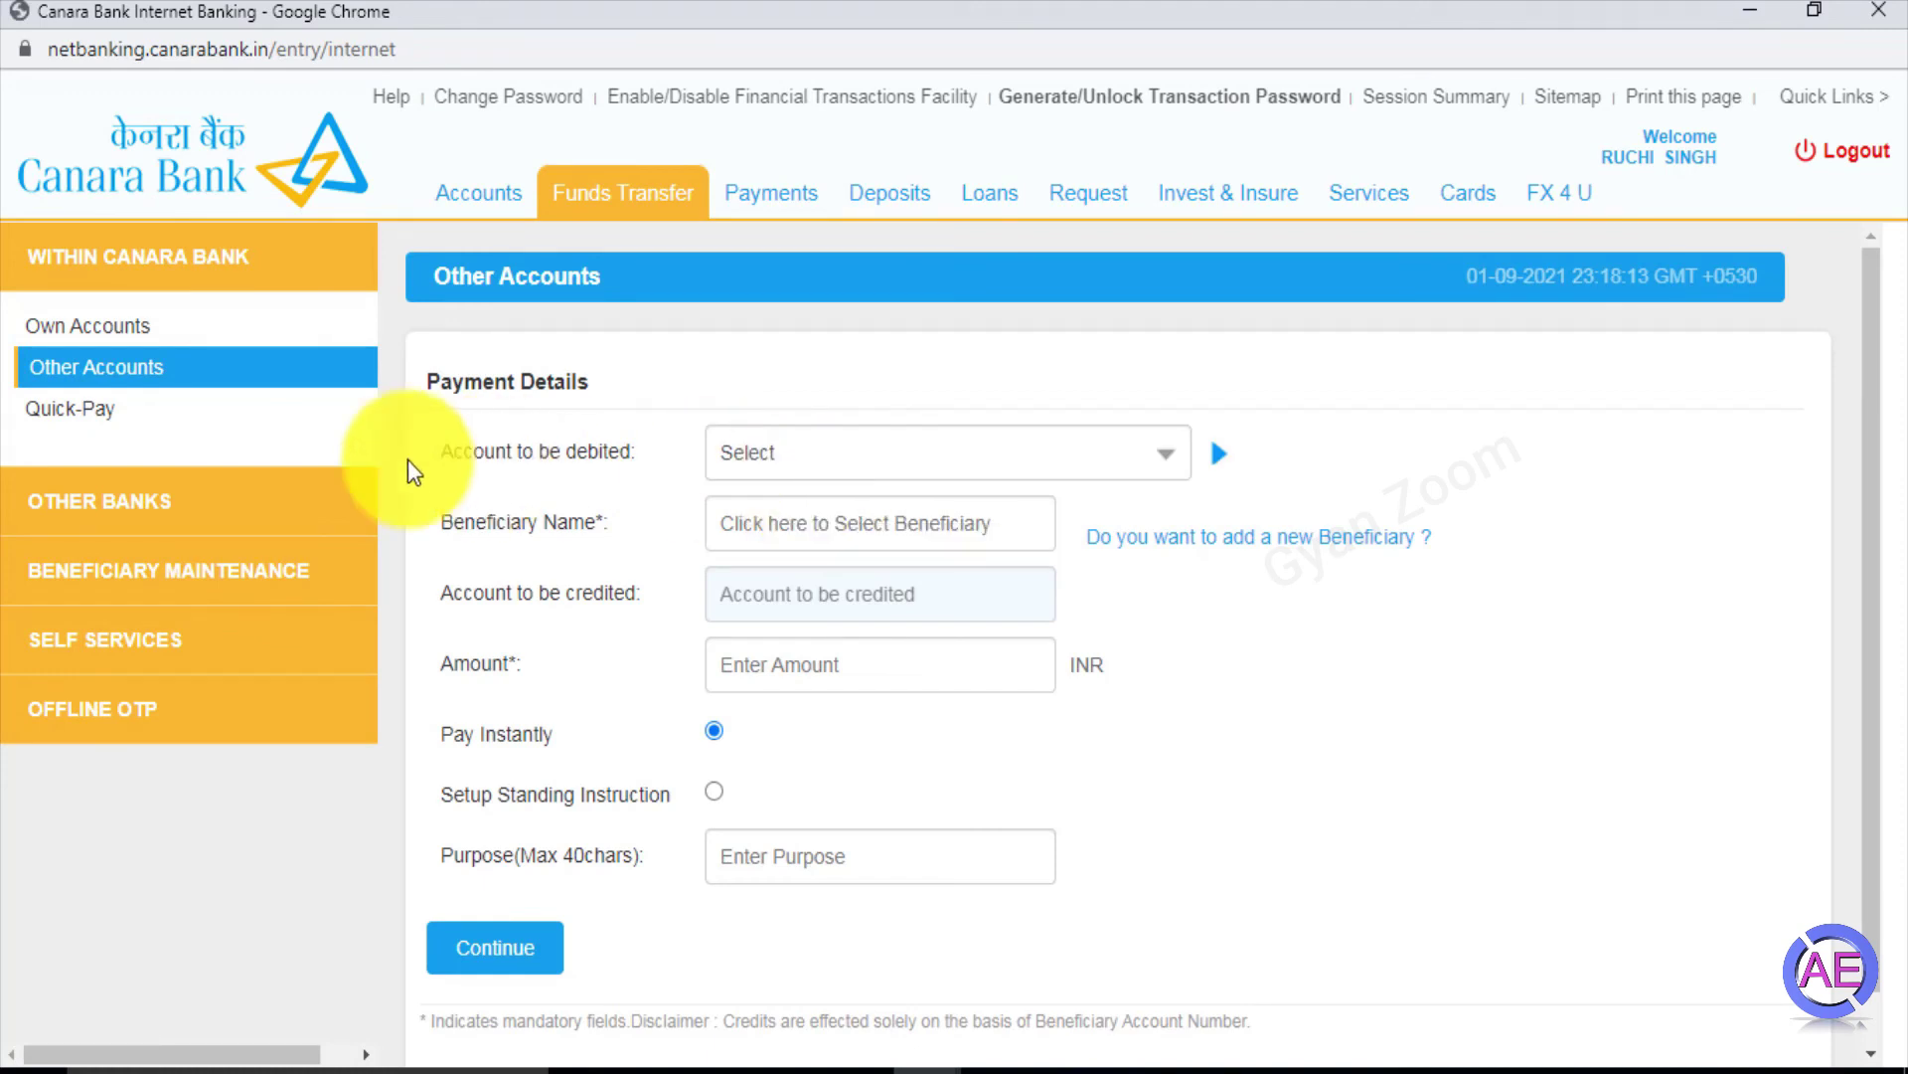
left_click(55, 427)
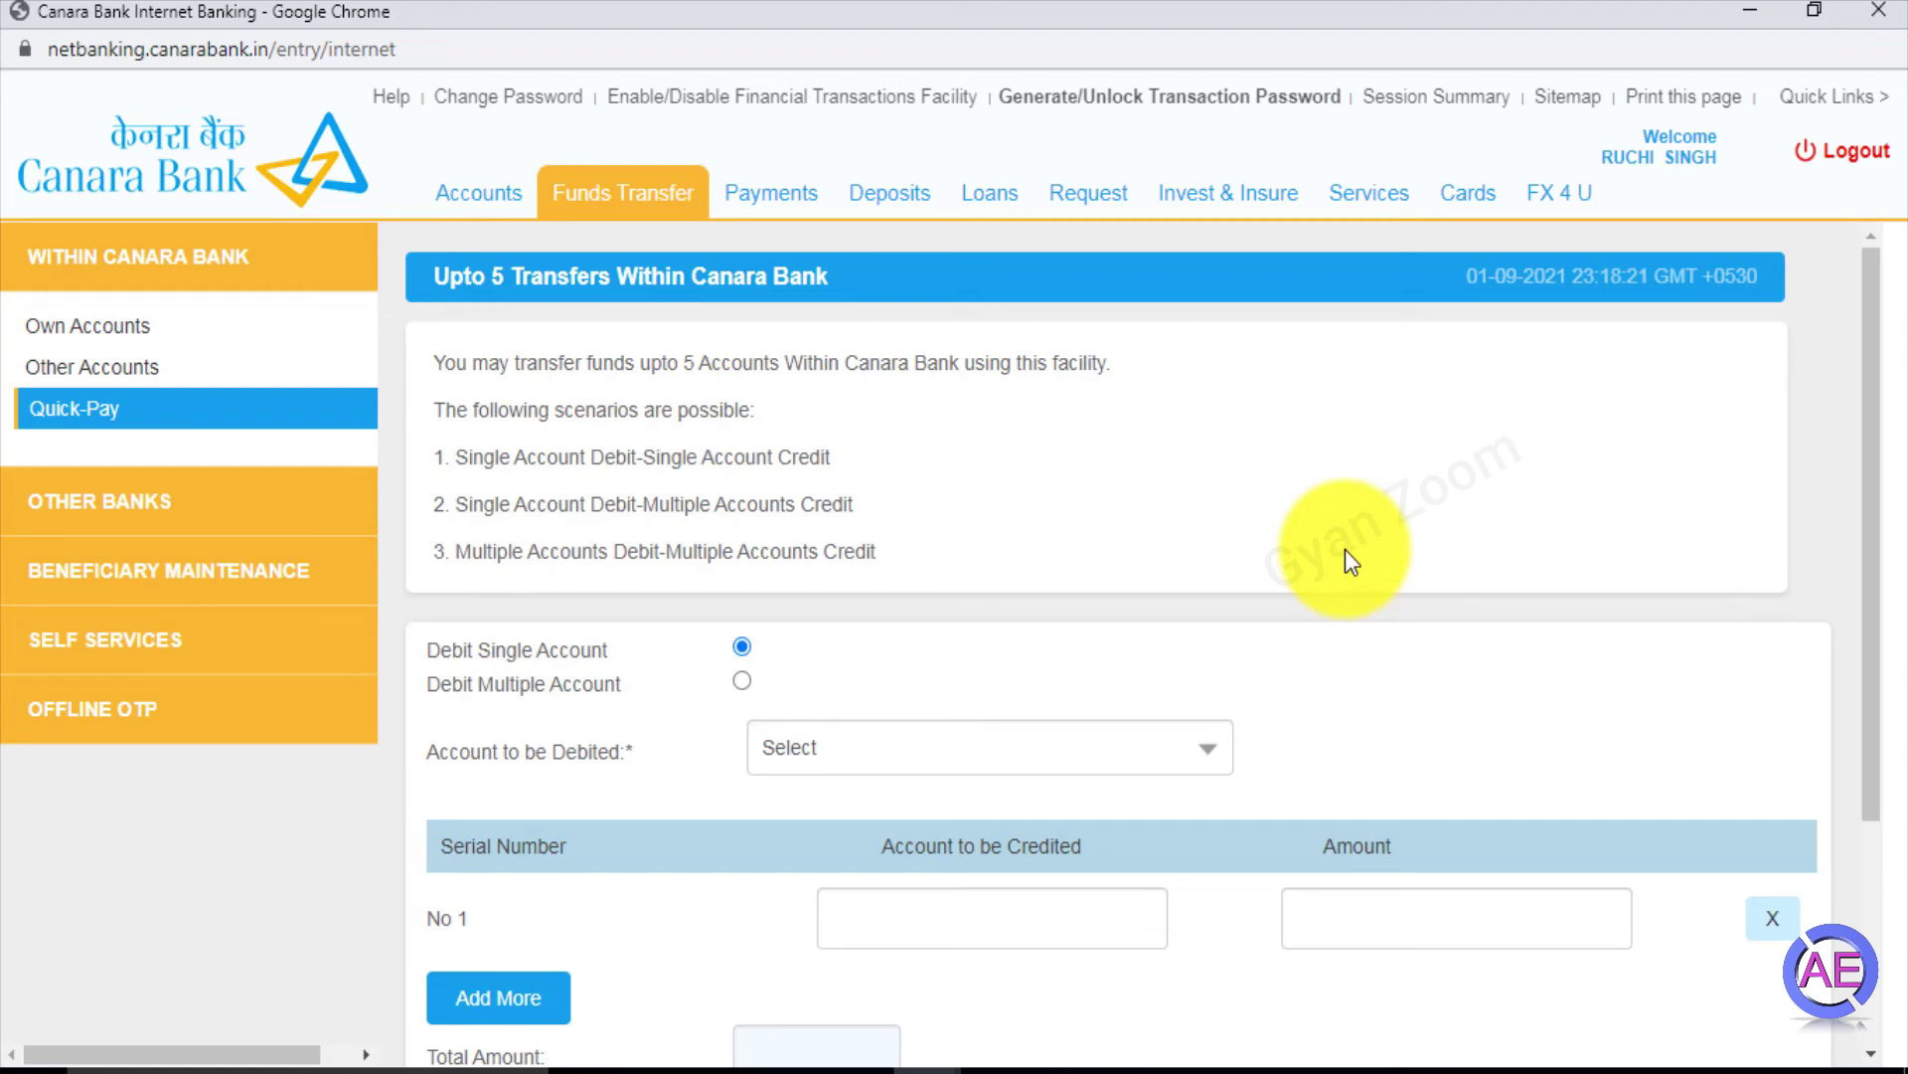
left_click(773, 207)
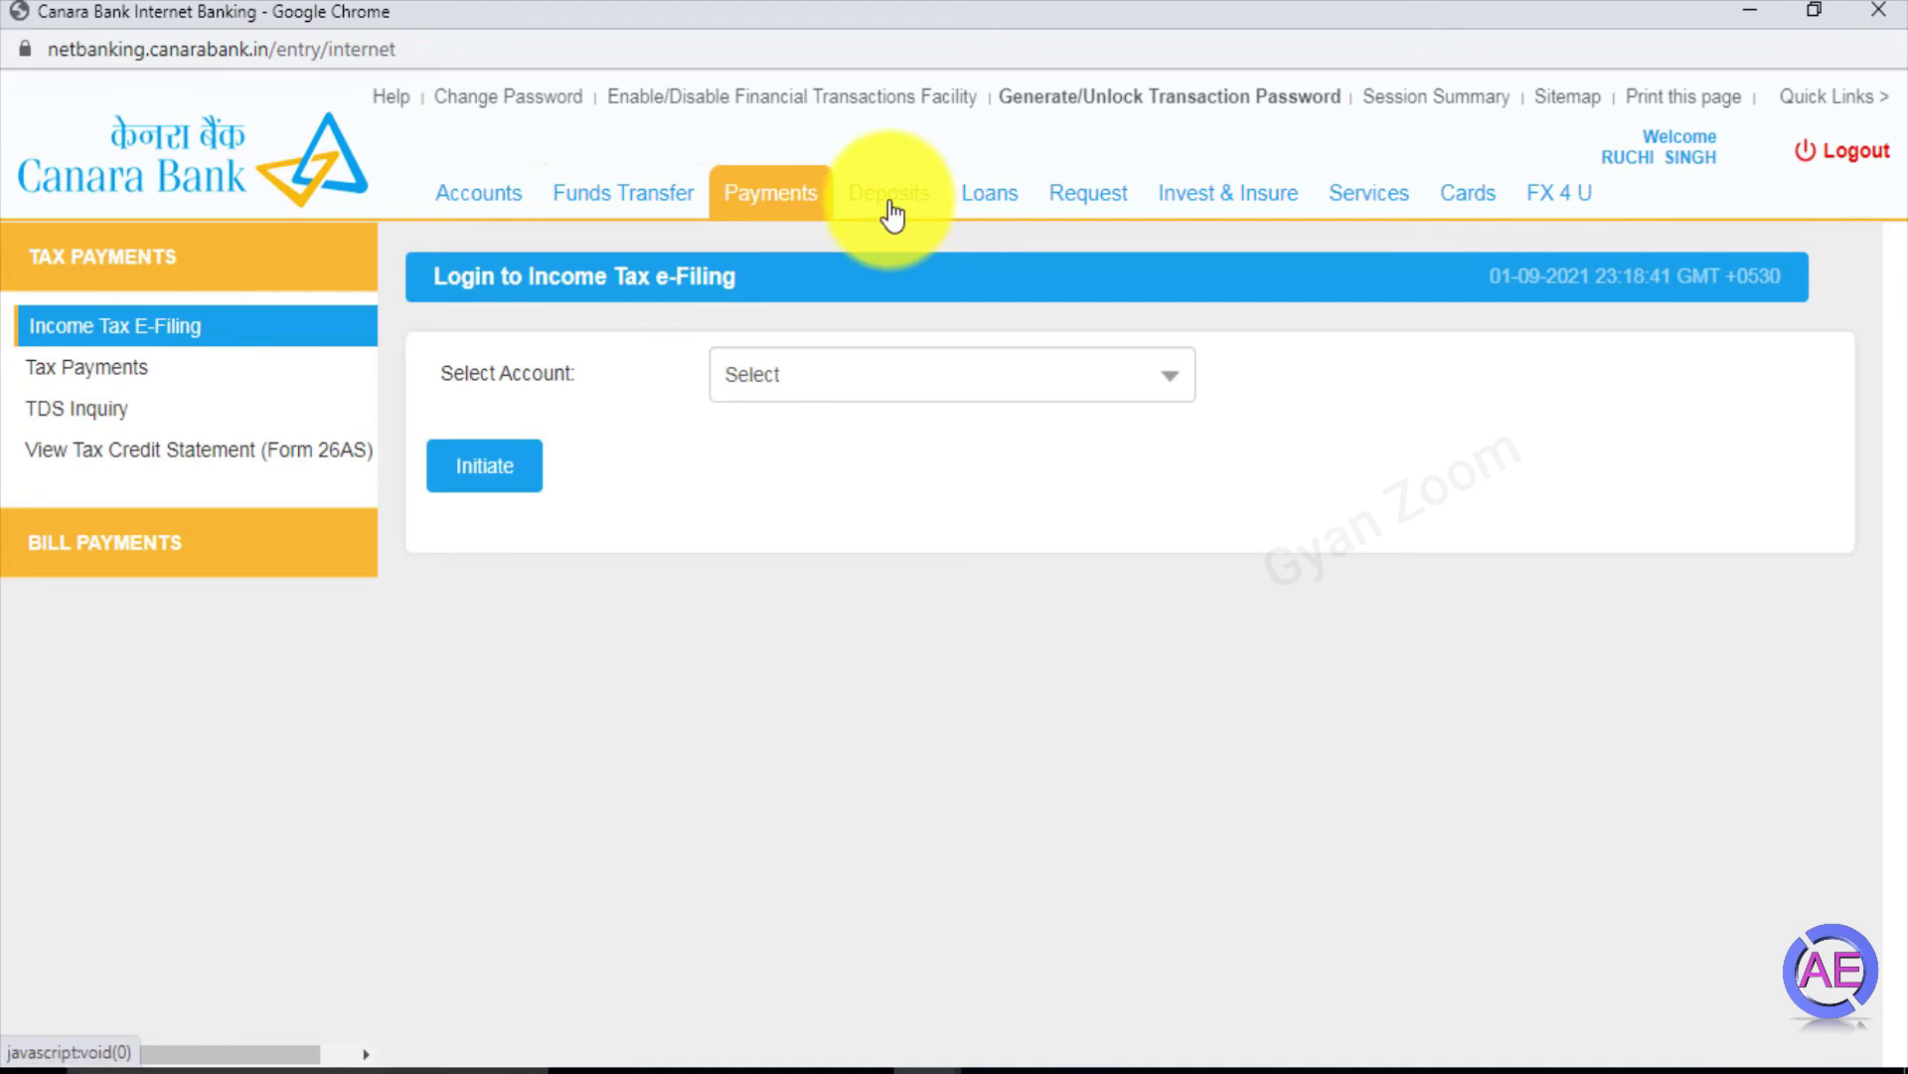
Browse the Loans, Request, Invest & Insure, Services and Cards tabs in turn.
left_click(1004, 214)
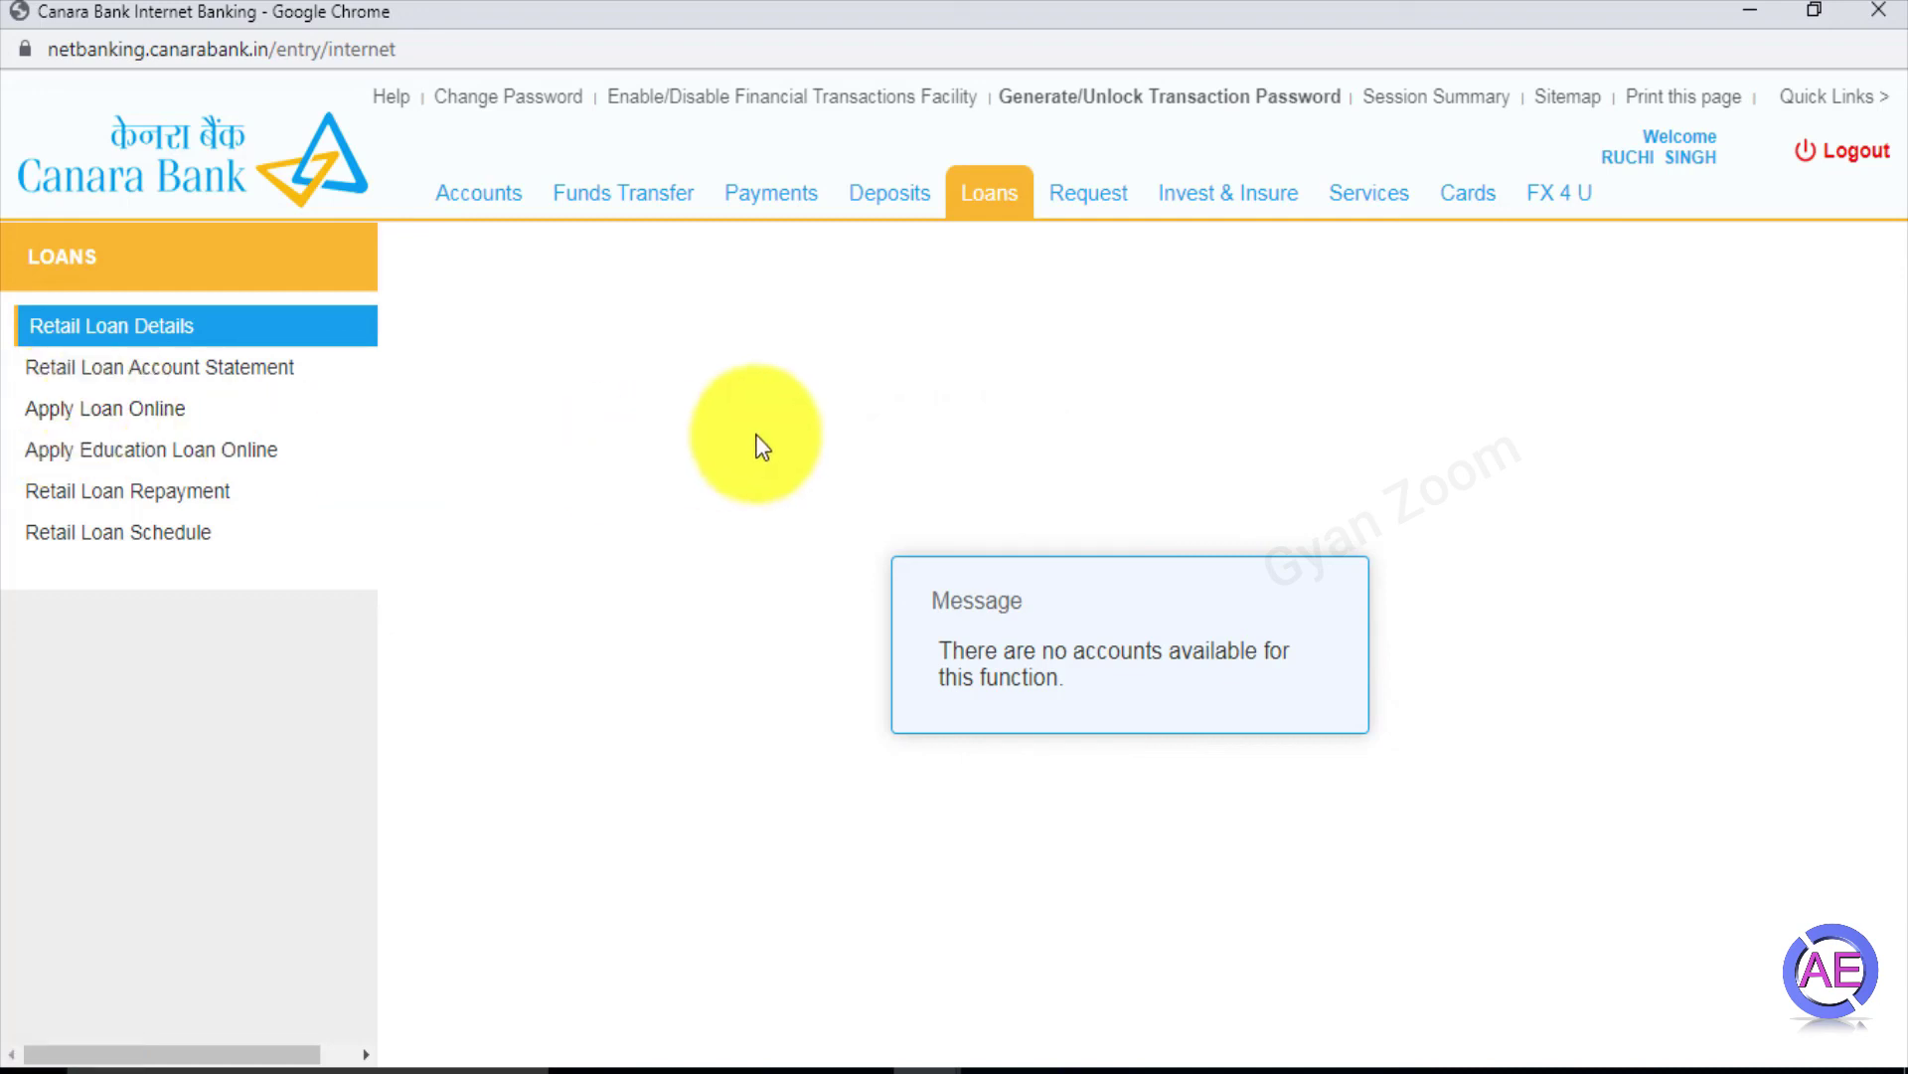
left_click(1097, 204)
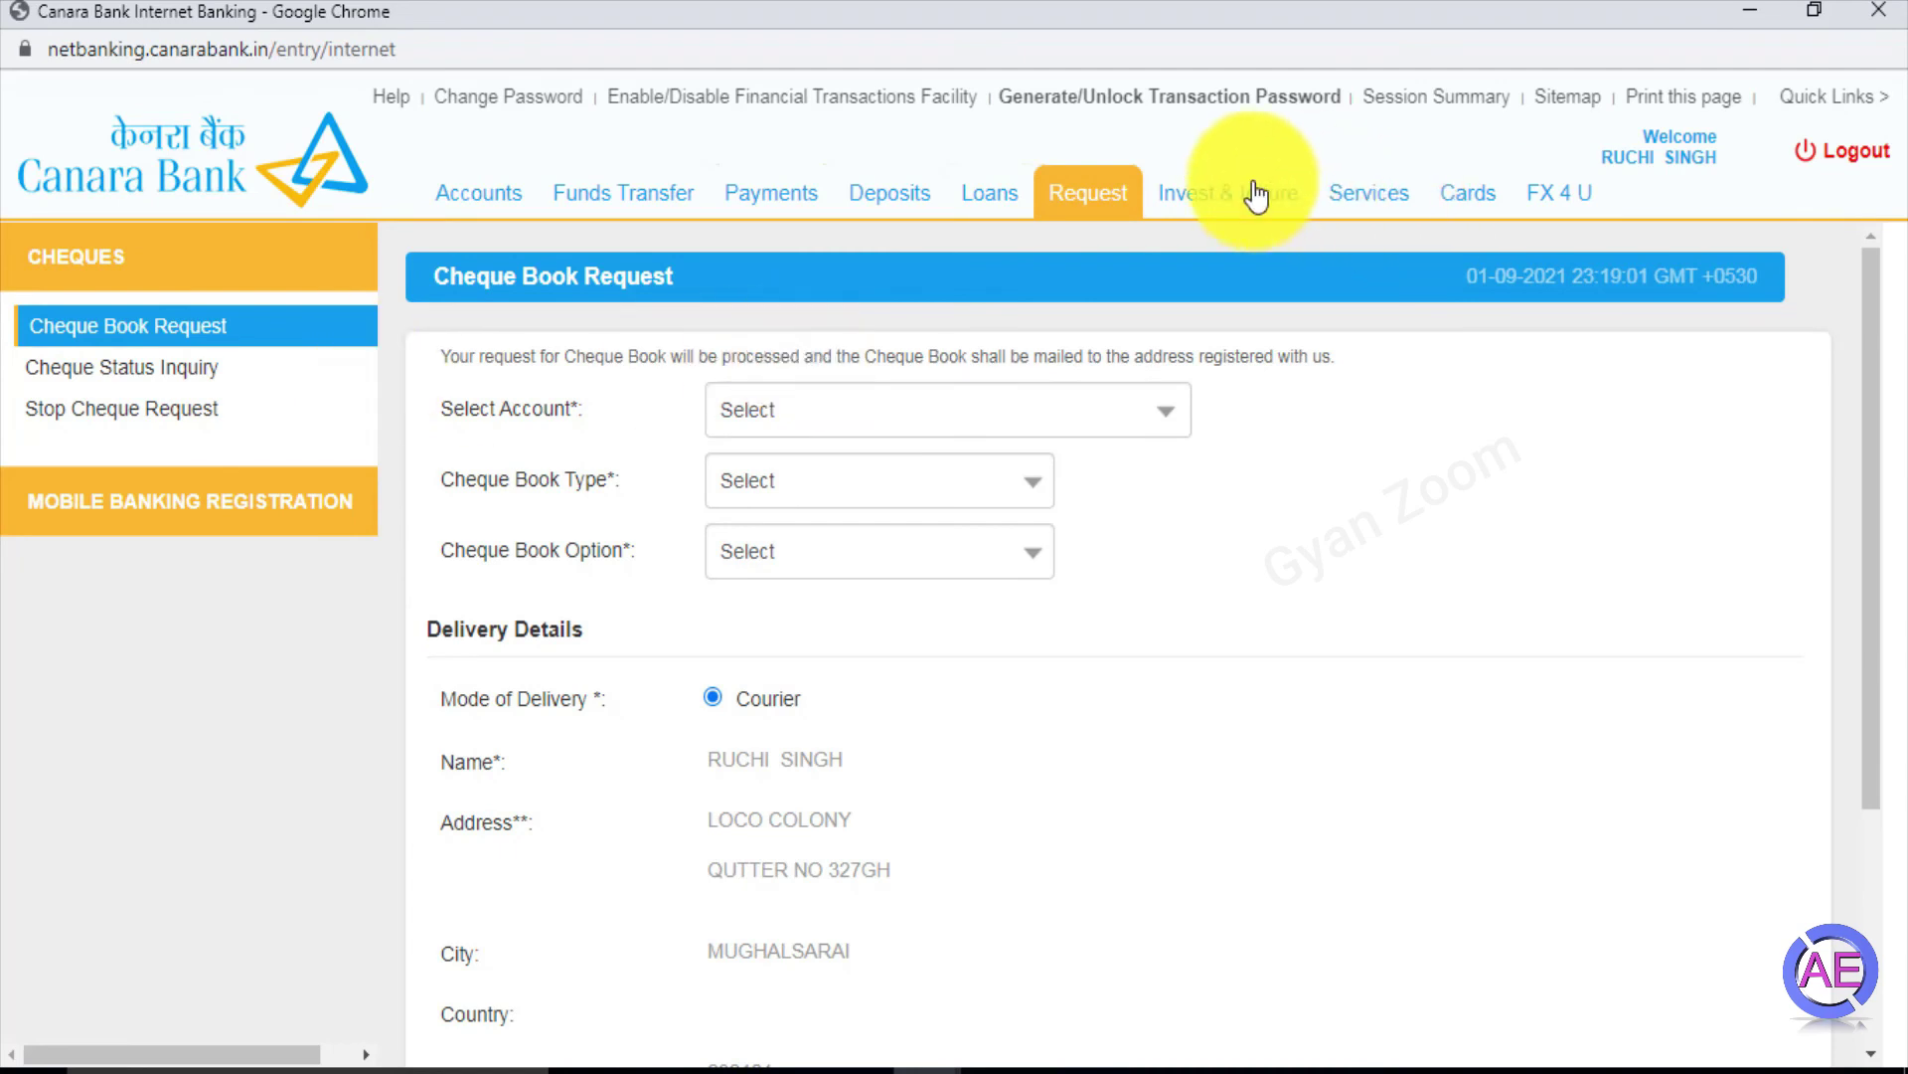
left_click(1208, 207)
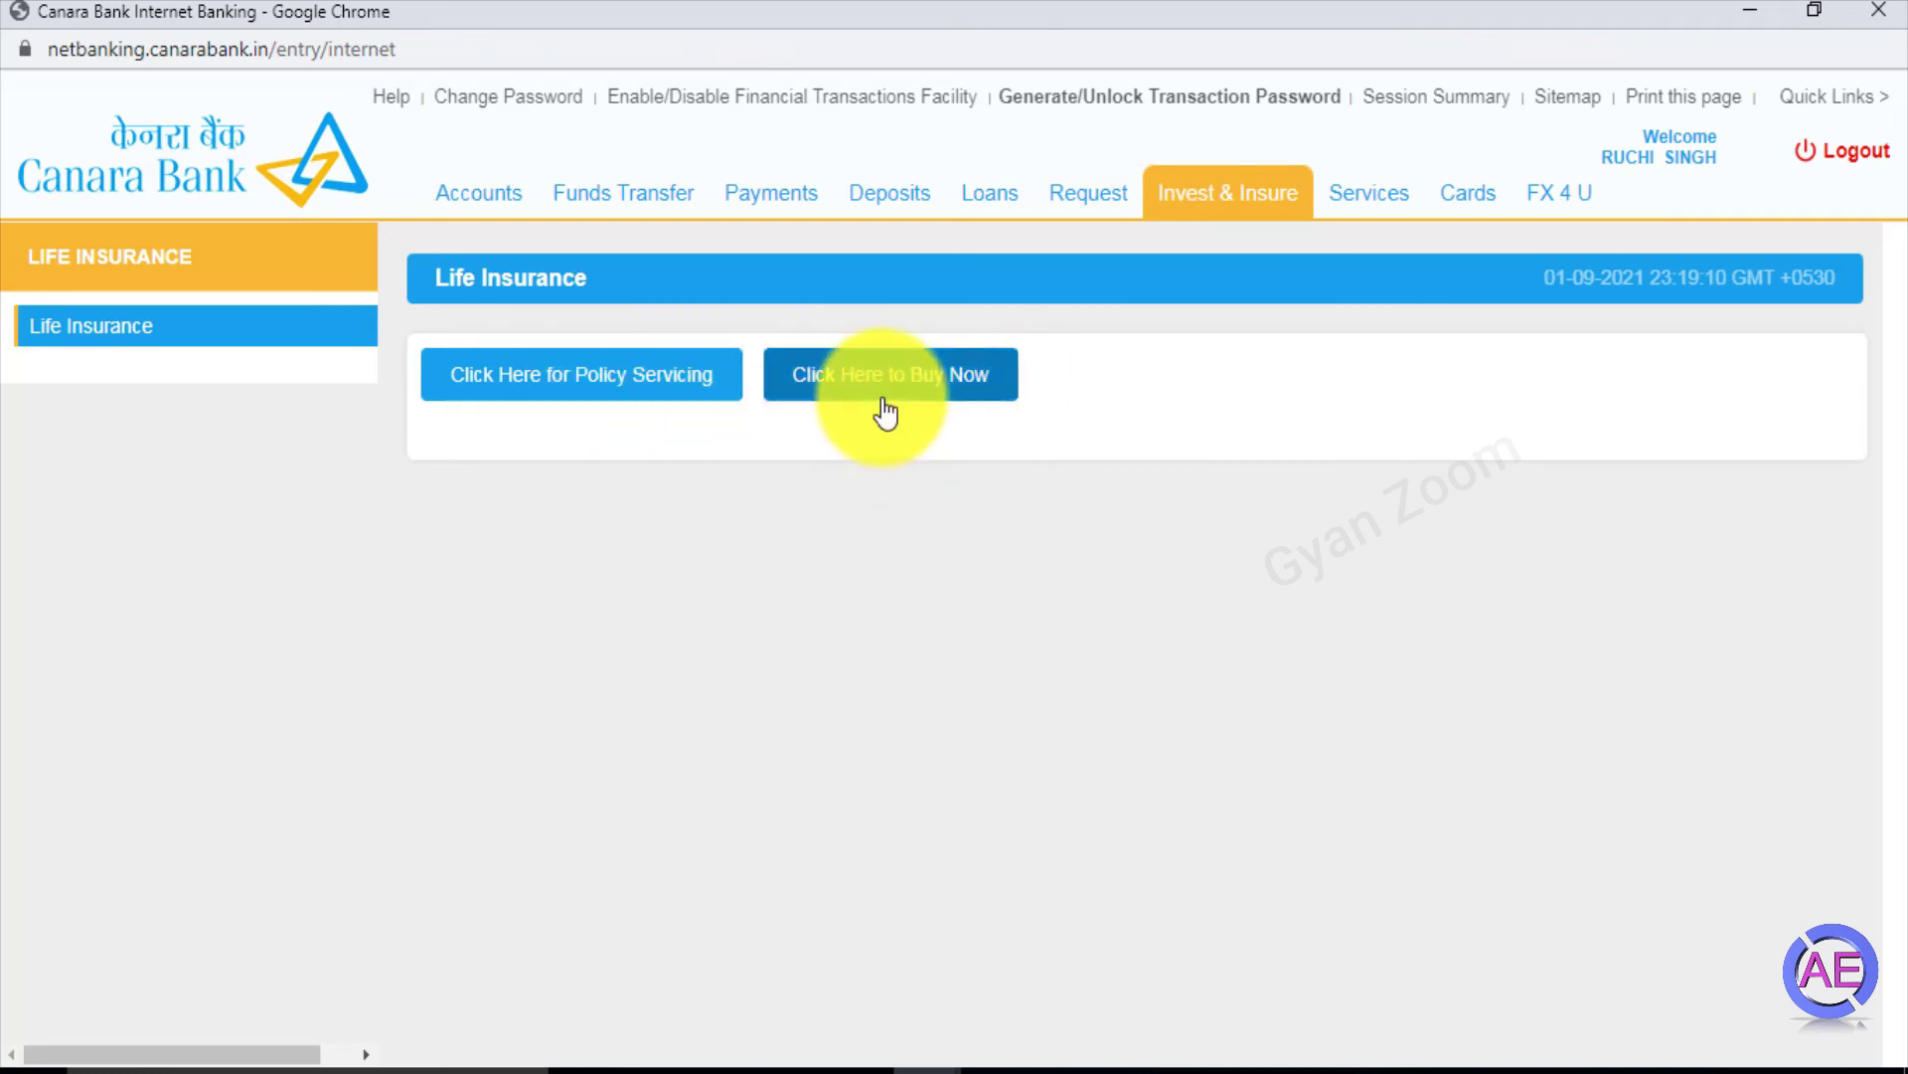
left_click(1370, 211)
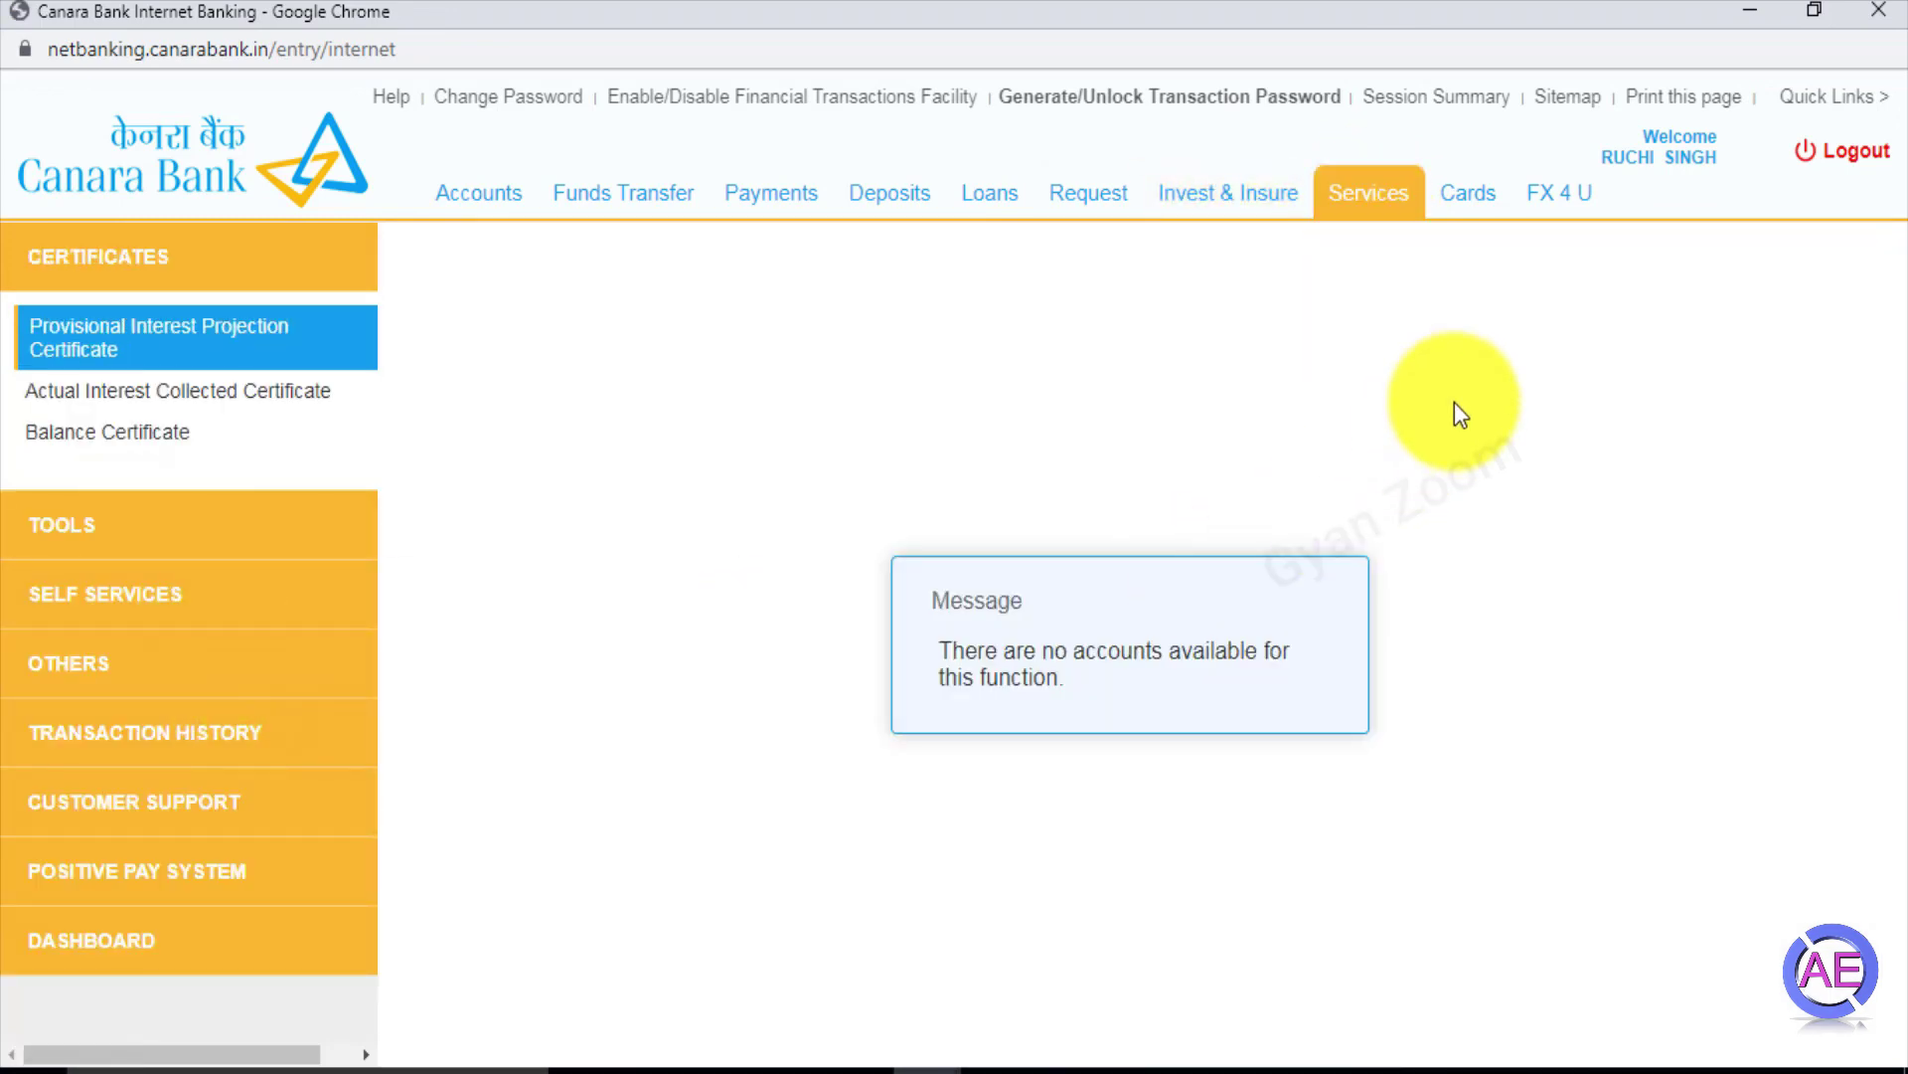
left_click(1482, 209)
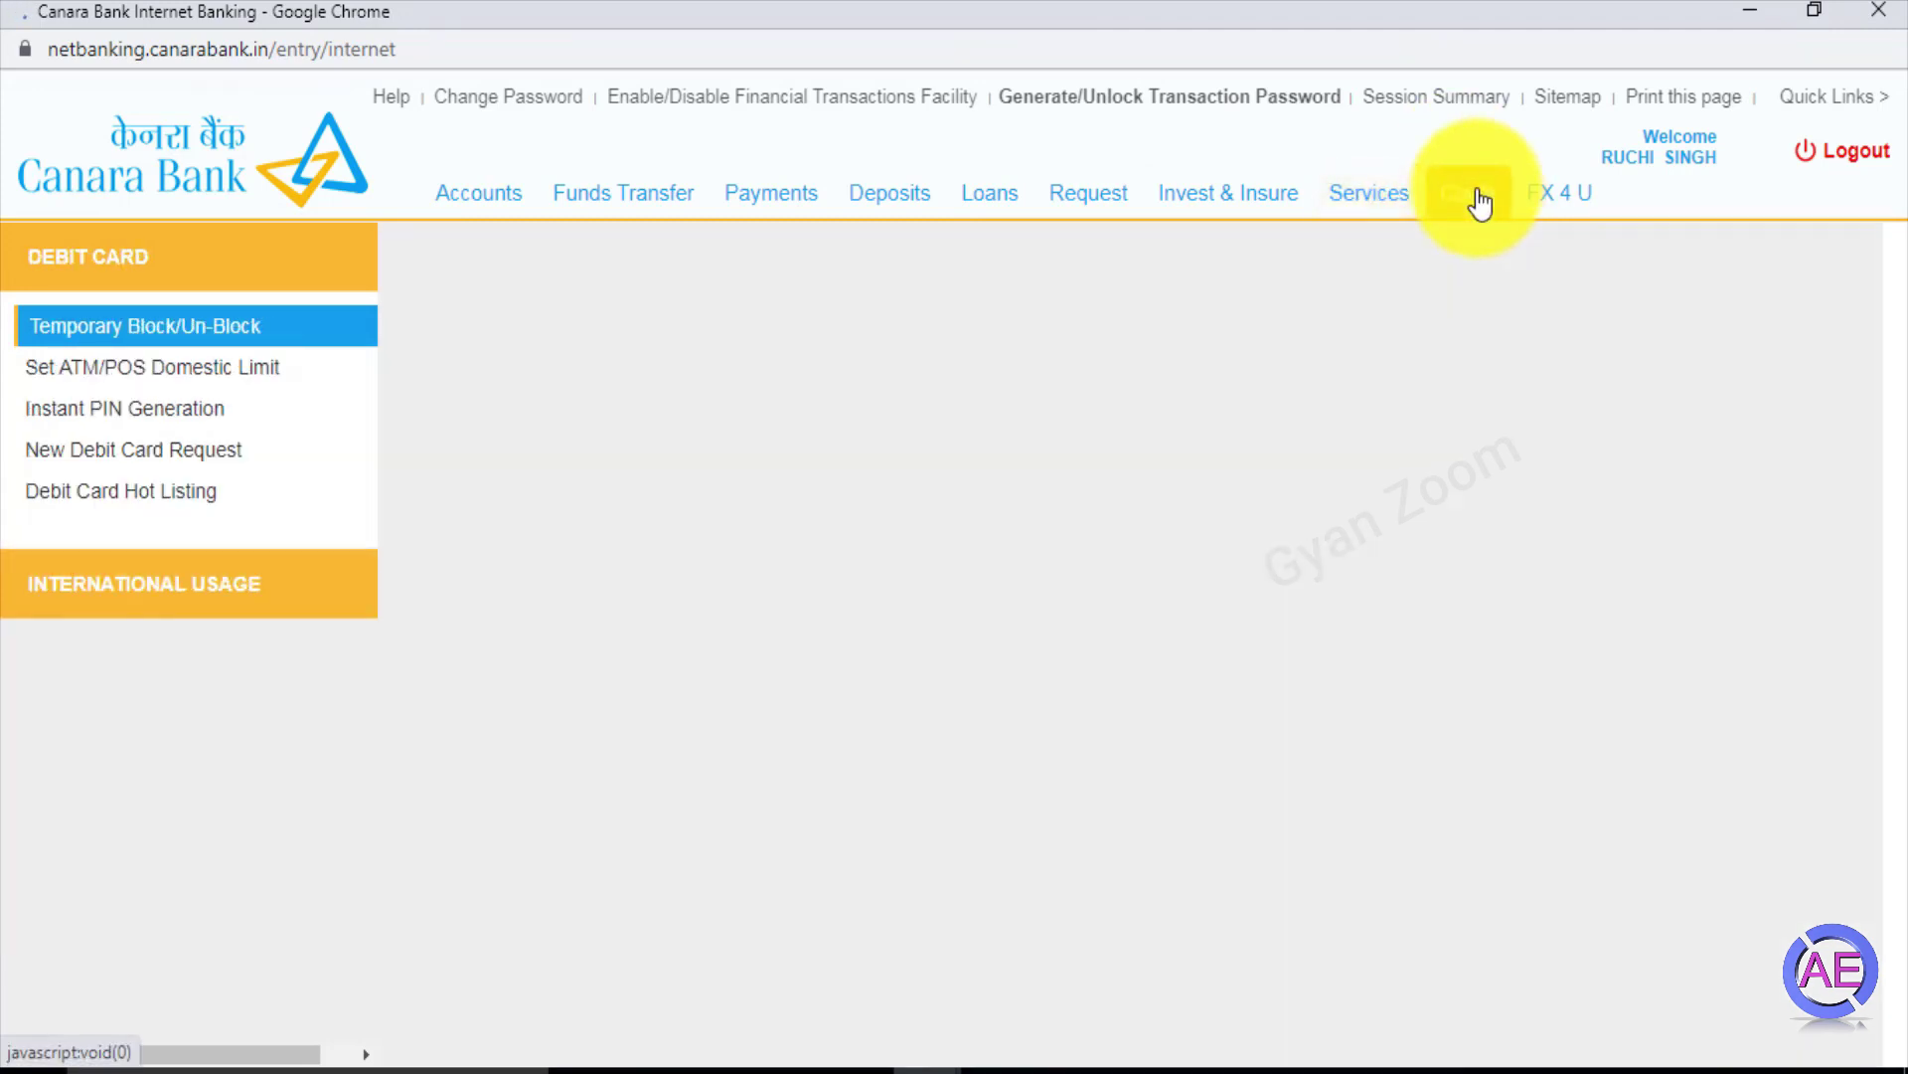